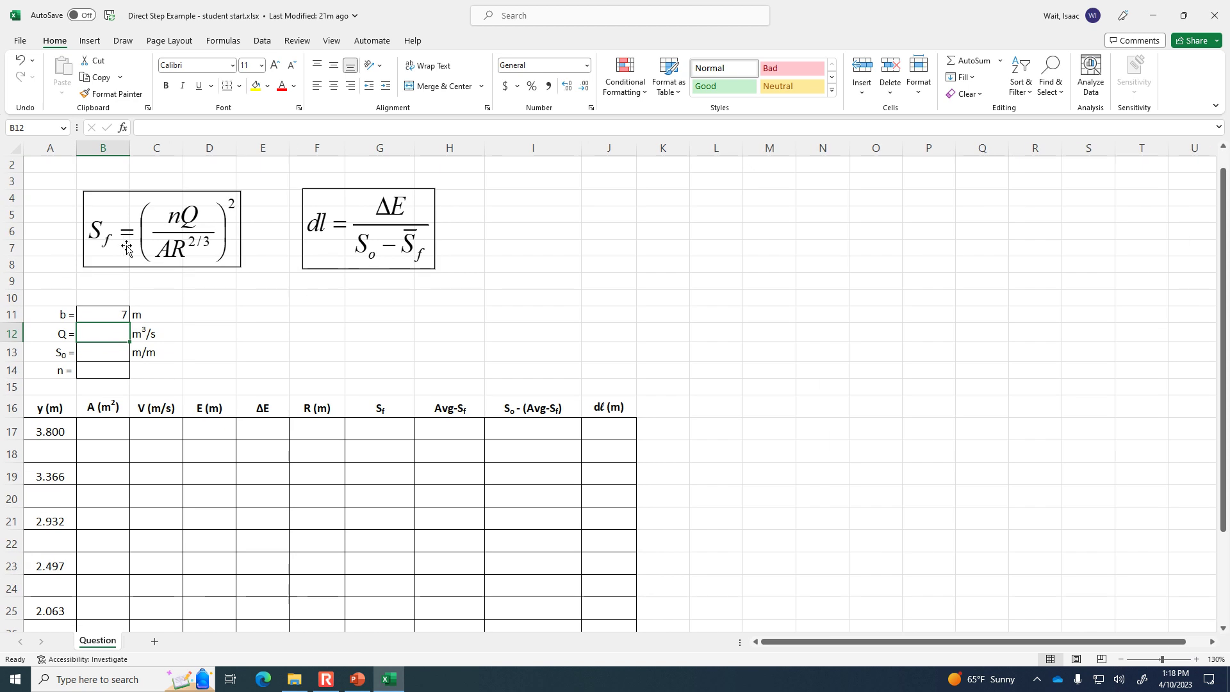
Enter the remaining channel inputs: Q as 15 m³/s in B12, S₀ as 0.0015 in B13 and n as 0.02 in B14
{"action": "type", "text": "1"}
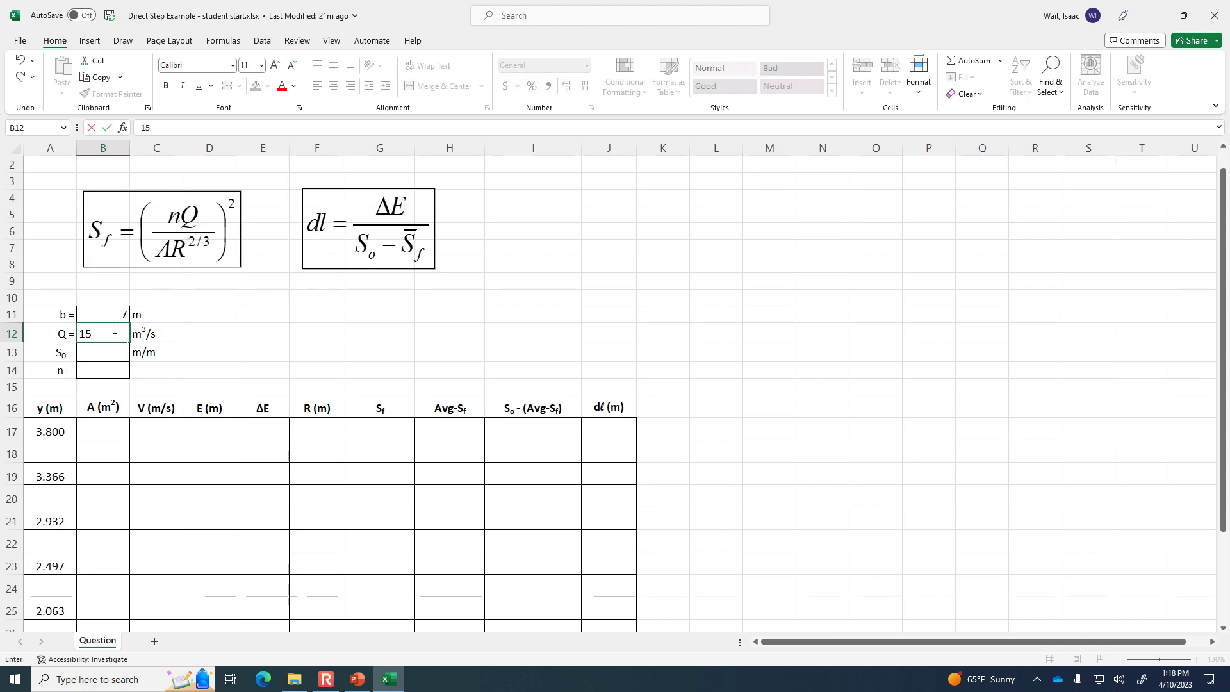
{"action": "type", "text": "5"}
{"action": "key", "text": "Return"}
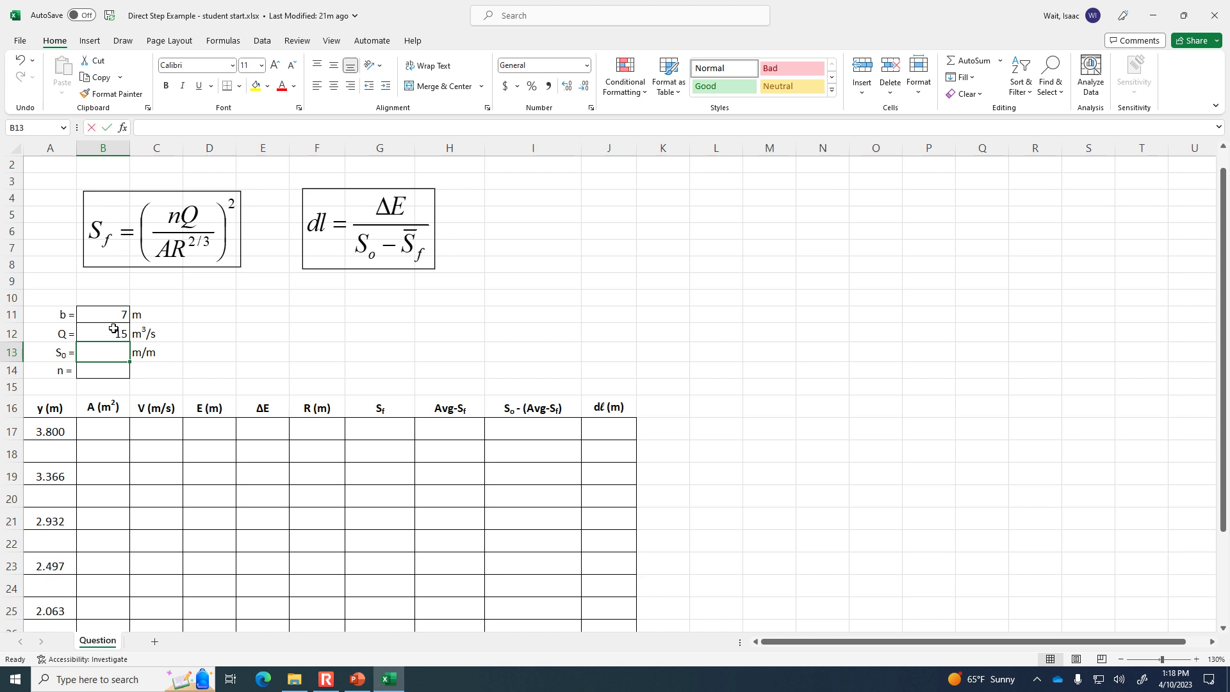
{"action": "type", "text": ".0015"}
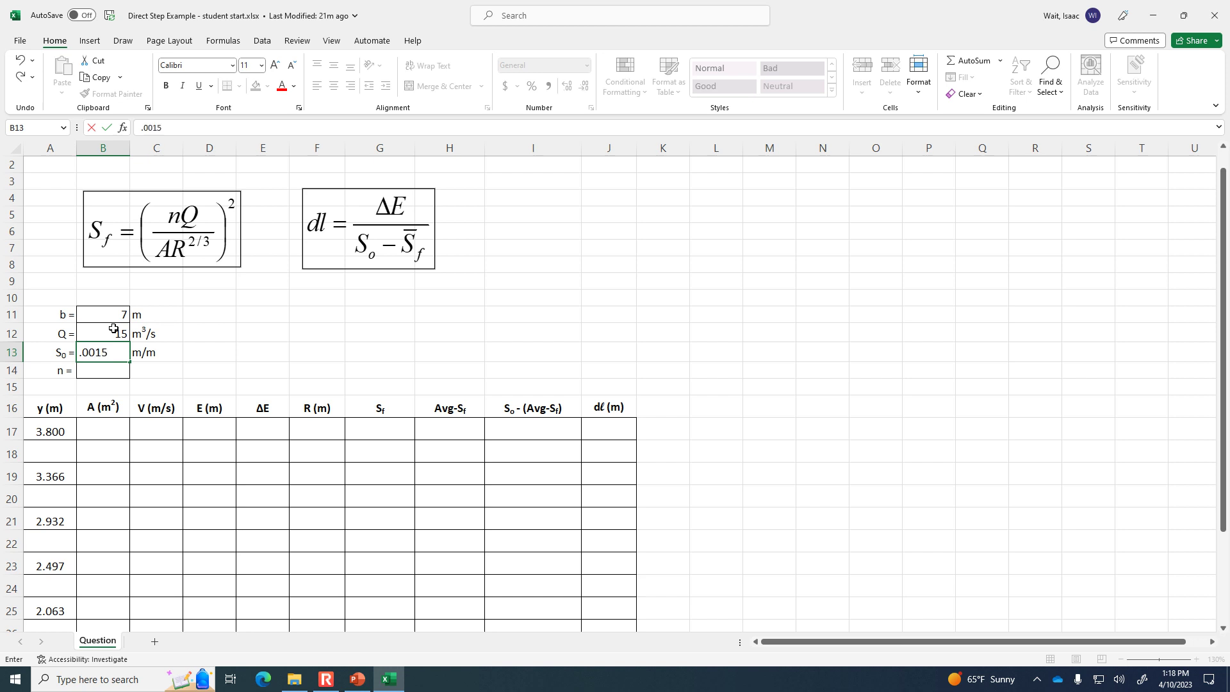
{"action": "key", "text": "Return"}
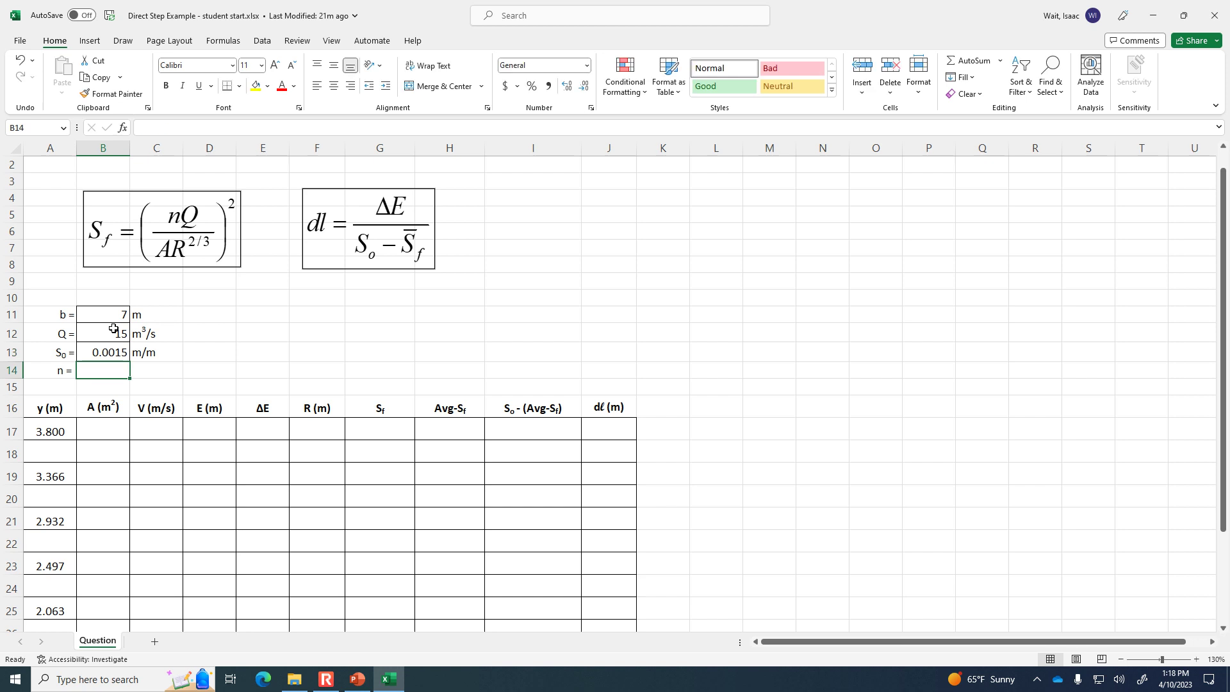
{"action": "type", "text": "0.02"}
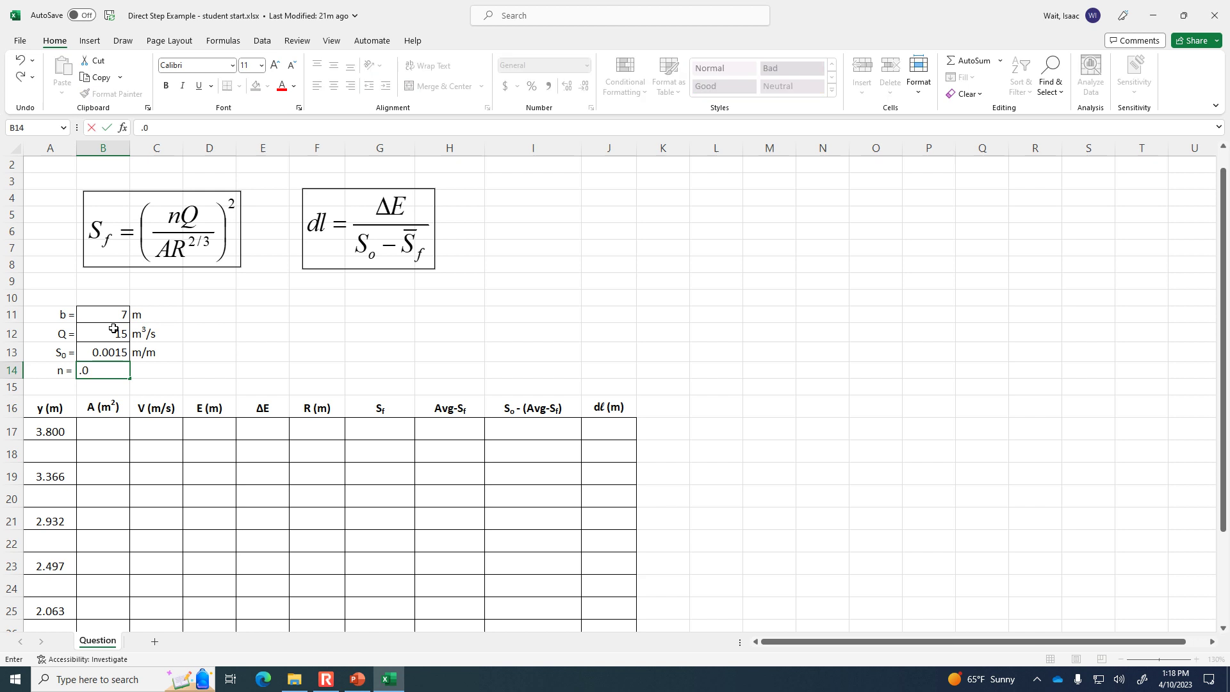
{"action": "key", "text": "Return"}
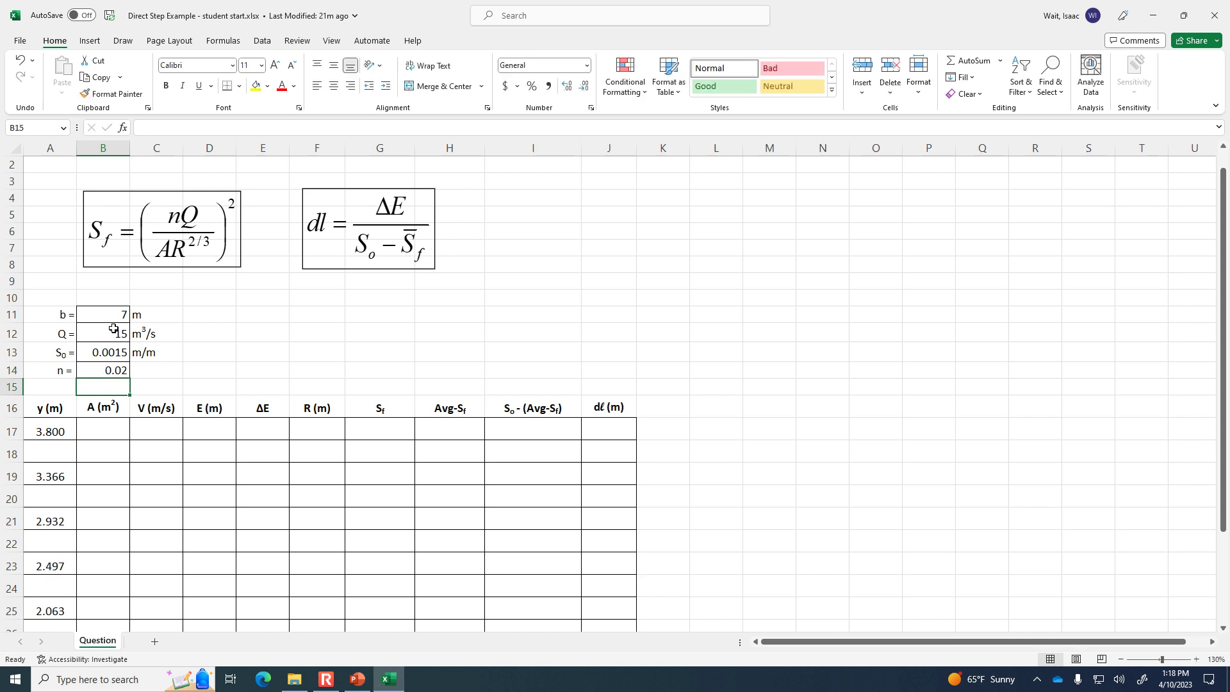
Examine the listed flow depths in the y (m) column, from A17 down to A29
{"action": "left_click", "coordinate": [56, 431]}
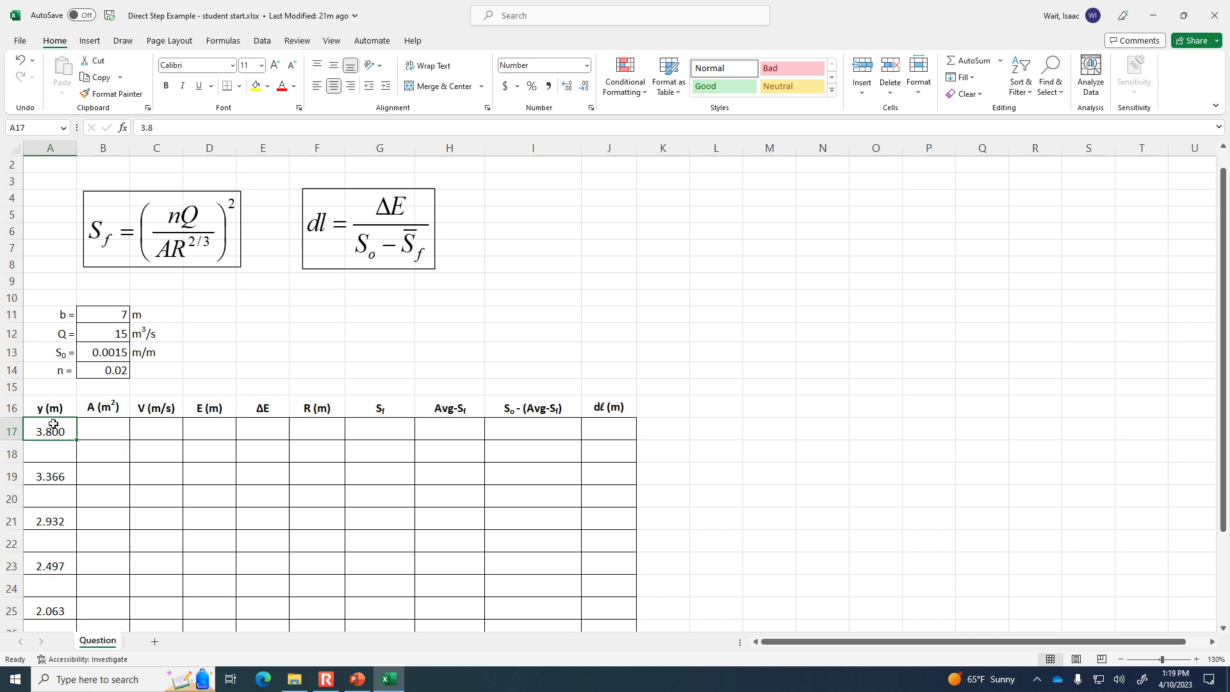
{"action": "scroll", "coordinate": [53, 425], "scroll_direction": "down", "scroll_amount": 4}
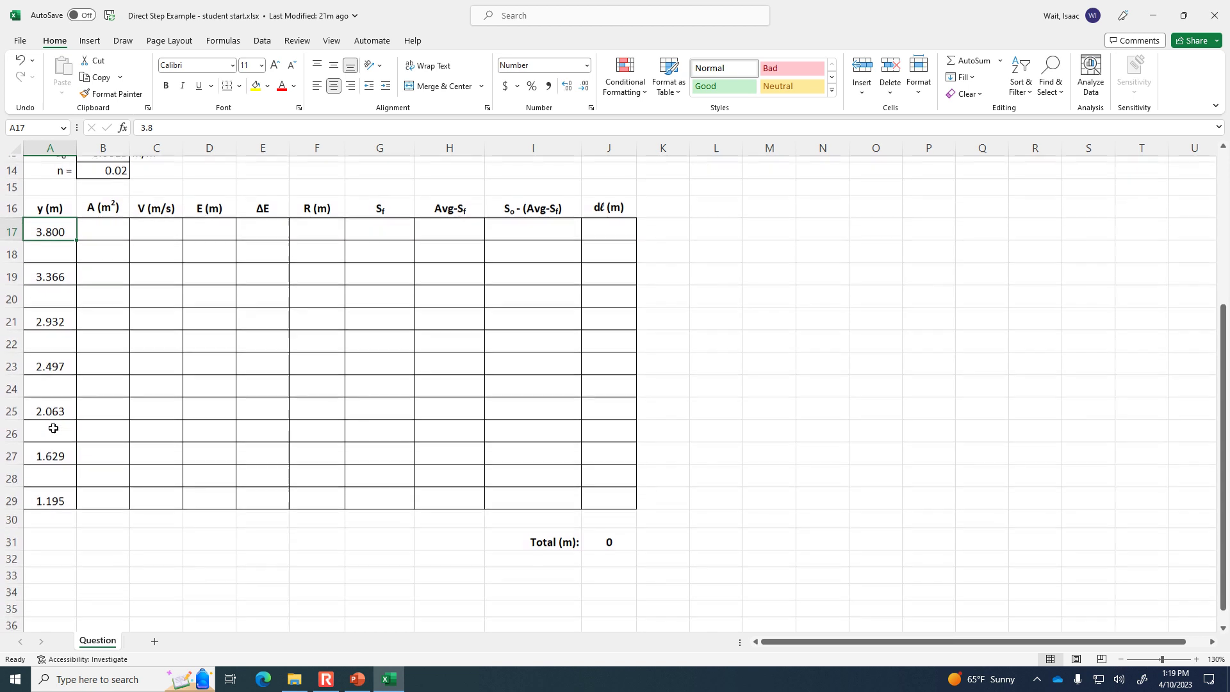
{"action": "left_click", "coordinate": [46, 496]}
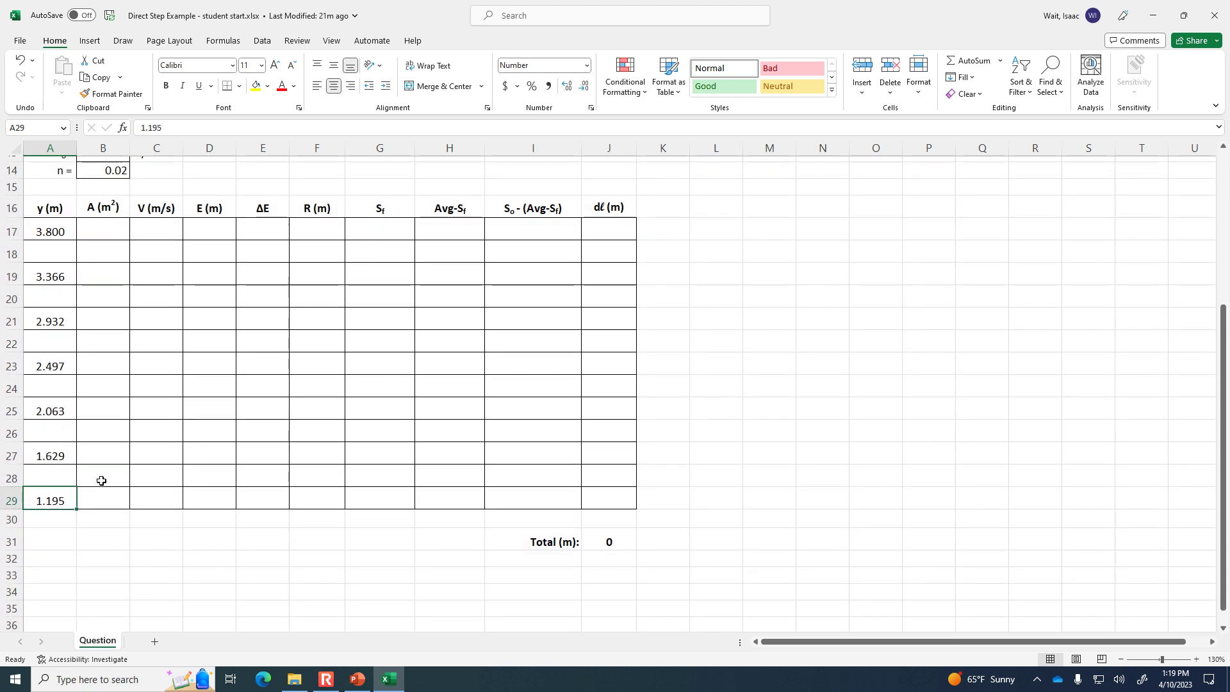
{"action": "scroll", "coordinate": [46, 503], "scroll_direction": "up", "scroll_amount": 2}
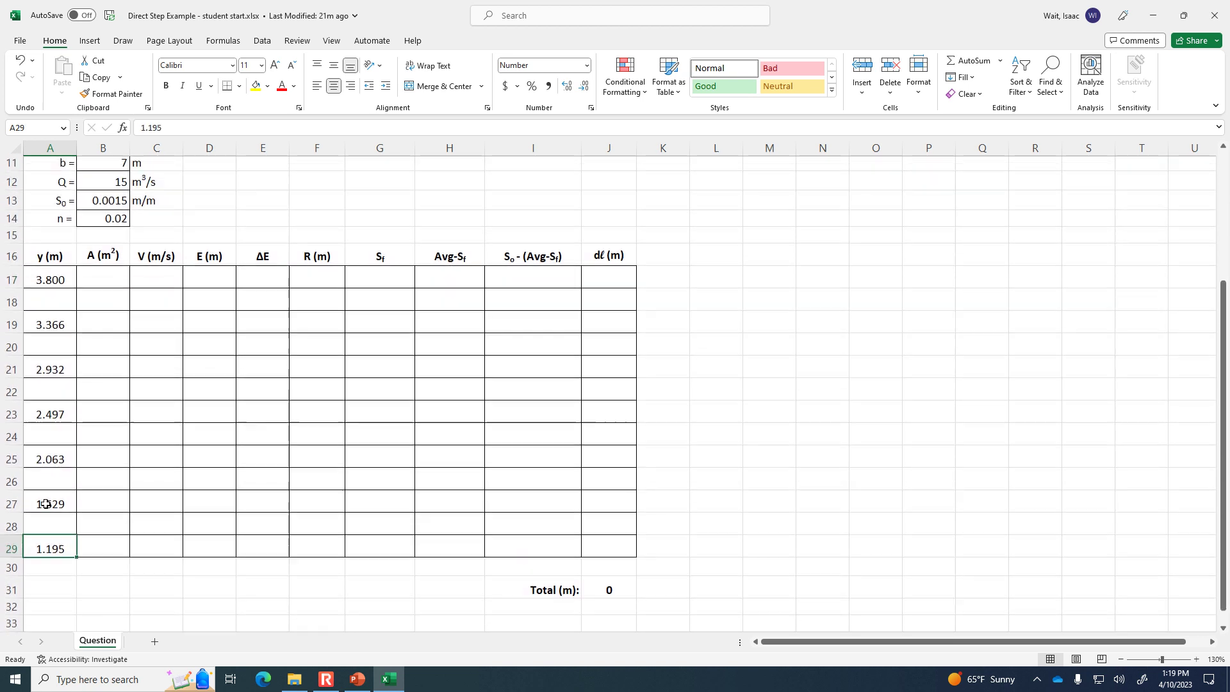
{"action": "left_click", "coordinate": [64, 376]}
{"action": "left_click", "coordinate": [65, 413]}
{"action": "left_click", "coordinate": [56, 462]}
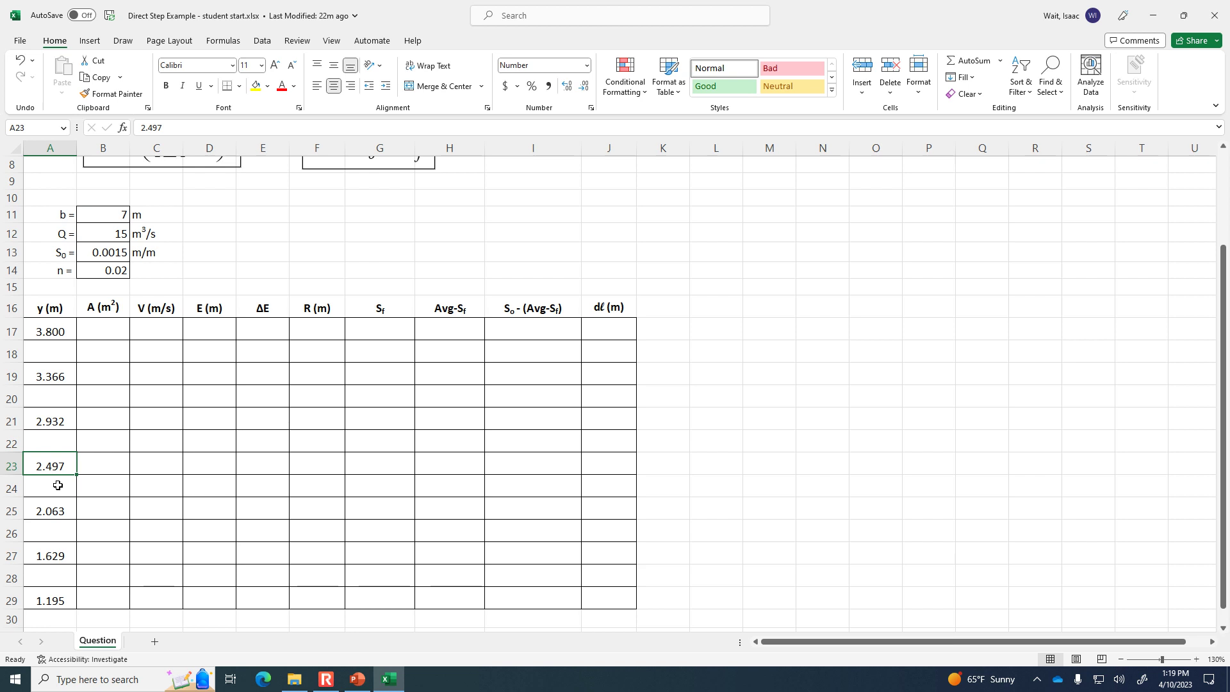
{"action": "left_click", "coordinate": [68, 369]}
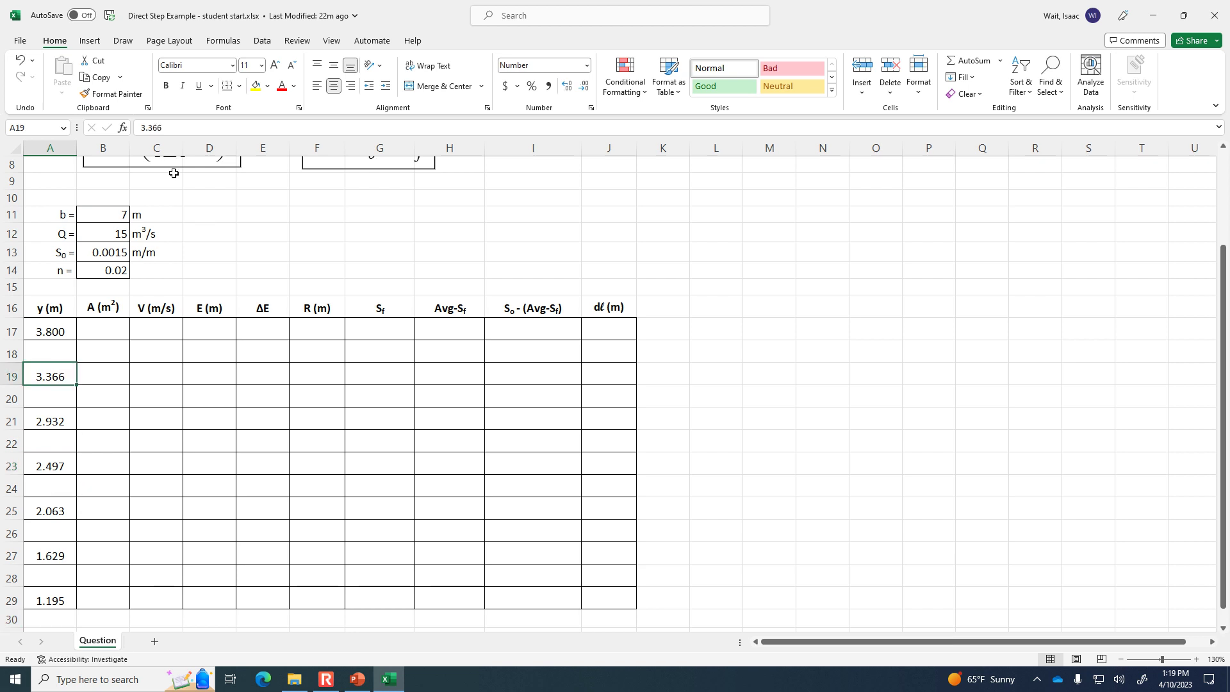
{"action": "key", "text": "Up"}
{"action": "key", "text": "Up"}
{"action": "left_click", "coordinate": [57, 376]}
{"action": "left_click", "coordinate": [56, 417]}
{"action": "left_click", "coordinate": [62, 465]}
{"action": "left_click", "coordinate": [60, 506]}
{"action": "left_click", "coordinate": [56, 555]}
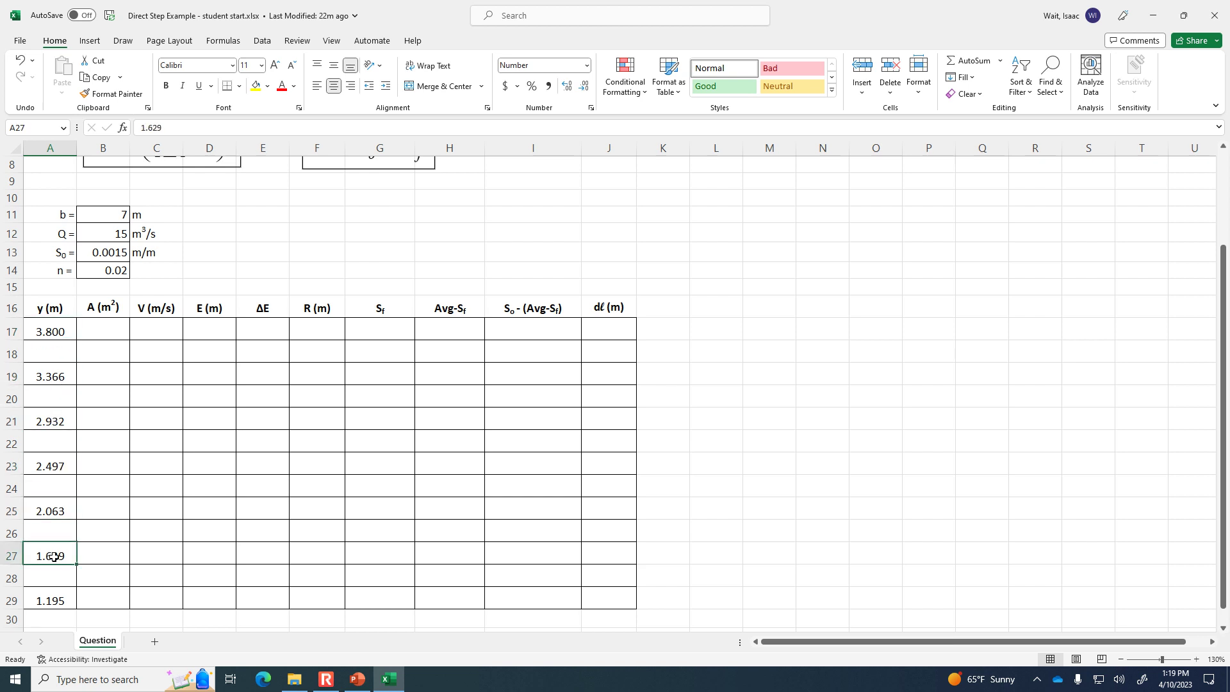
{"action": "scroll", "coordinate": [56, 552], "scroll_direction": "down", "scroll_amount": 1}
{"action": "left_click", "coordinate": [55, 542]}
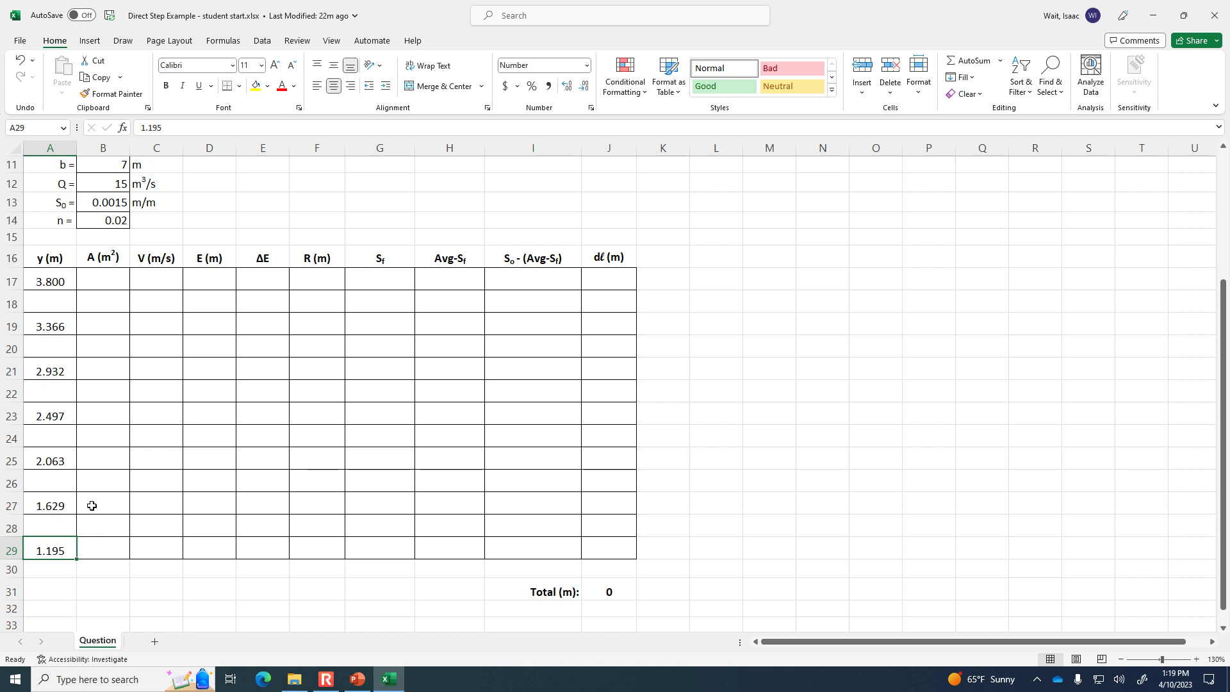
{"action": "left_click", "coordinate": [47, 324]}
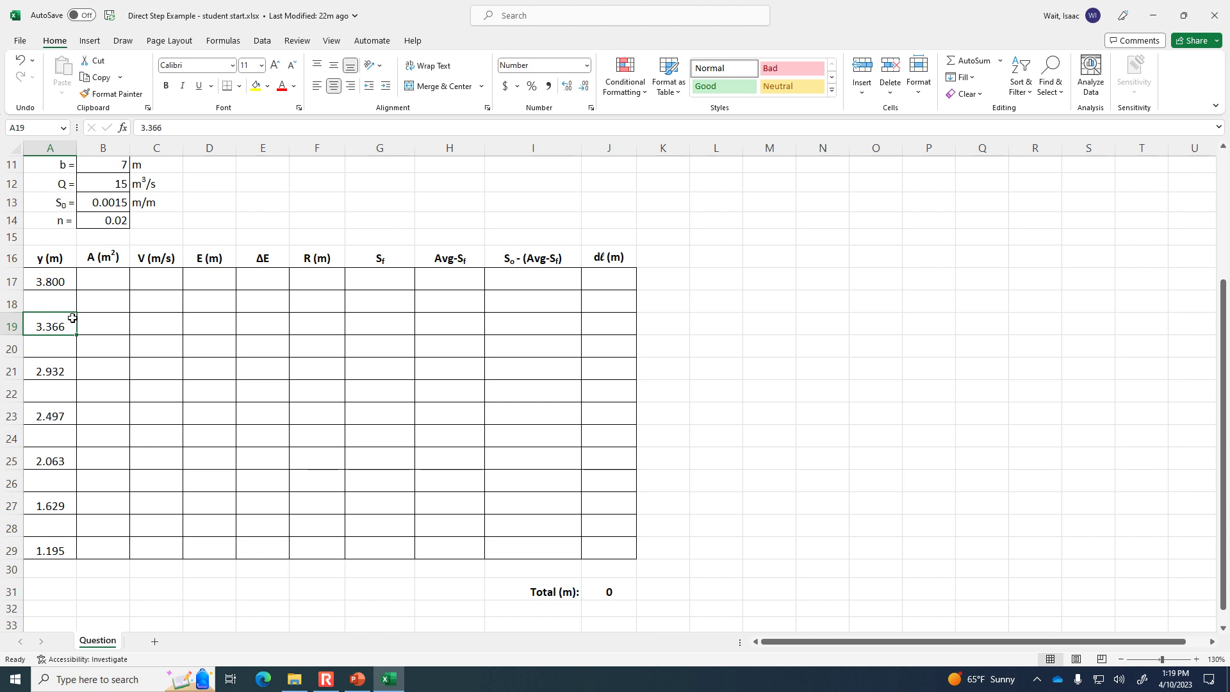
{"action": "left_click", "coordinate": [61, 285]}
{"action": "left_click", "coordinate": [54, 319]}
{"action": "left_click", "coordinate": [63, 376]}
{"action": "left_click", "coordinate": [63, 415]}
{"action": "left_click", "coordinate": [50, 456]}
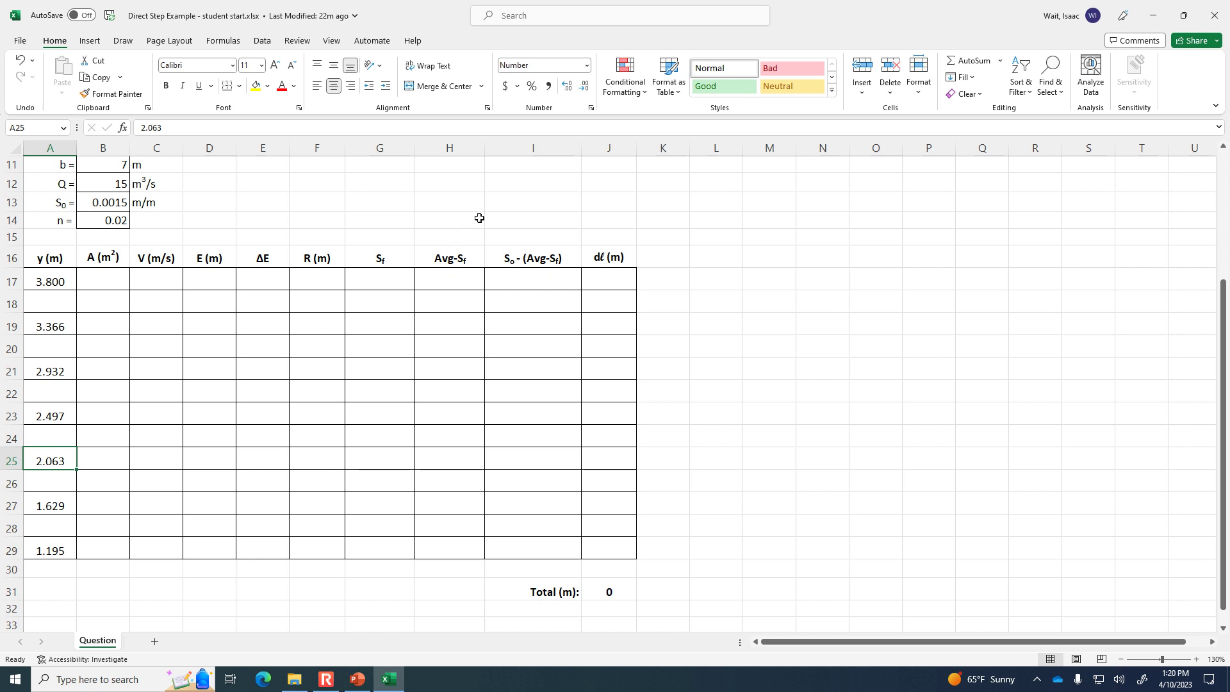
{"action": "left_click", "coordinate": [67, 282]}
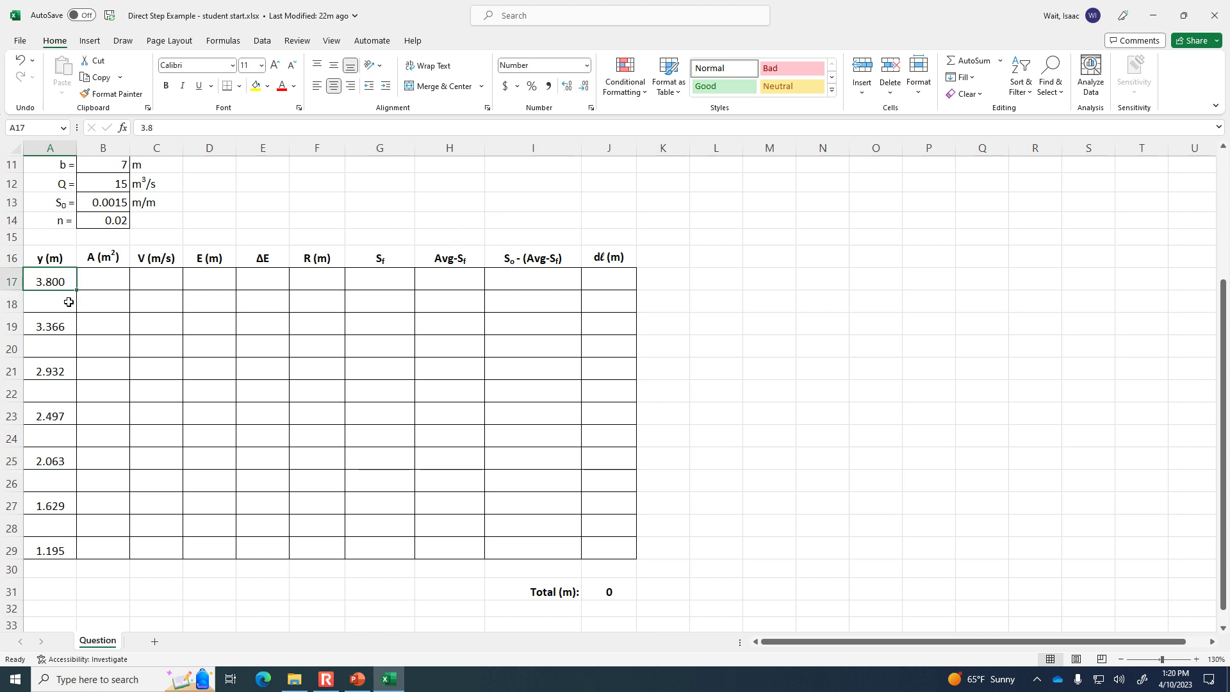
{"action": "left_click", "coordinate": [67, 324]}
{"action": "left_click", "coordinate": [60, 371]}
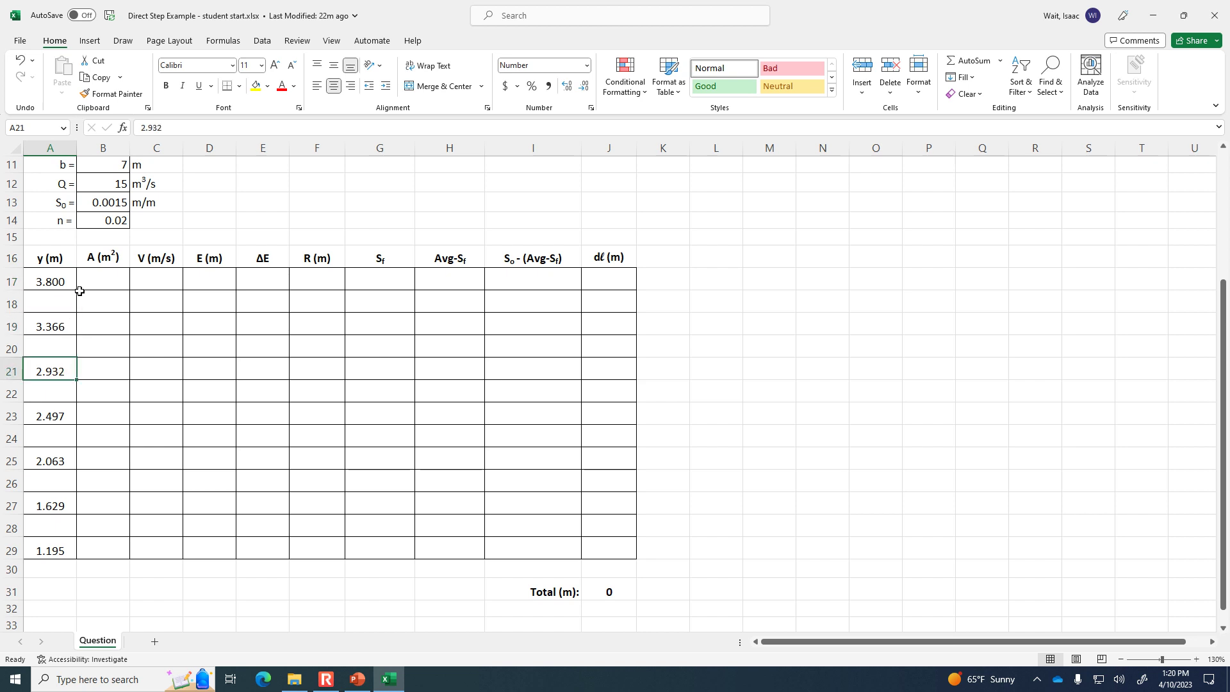
{"action": "left_click", "coordinate": [59, 283]}
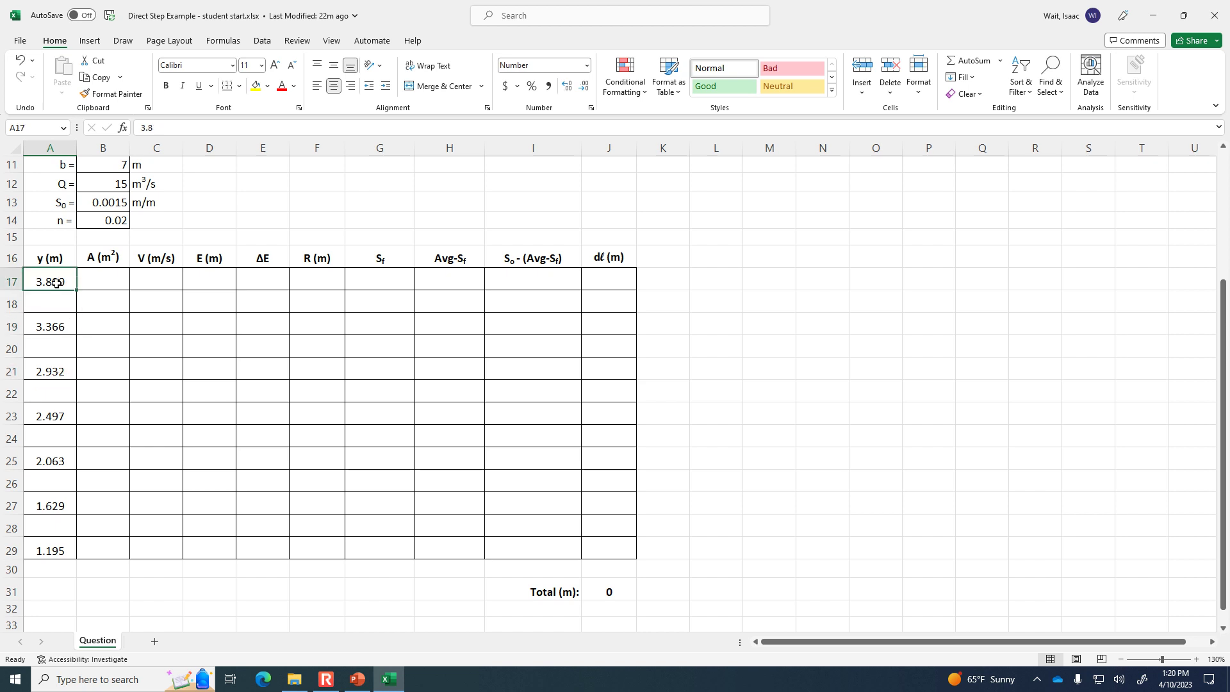
{"action": "left_click", "coordinate": [54, 549]}
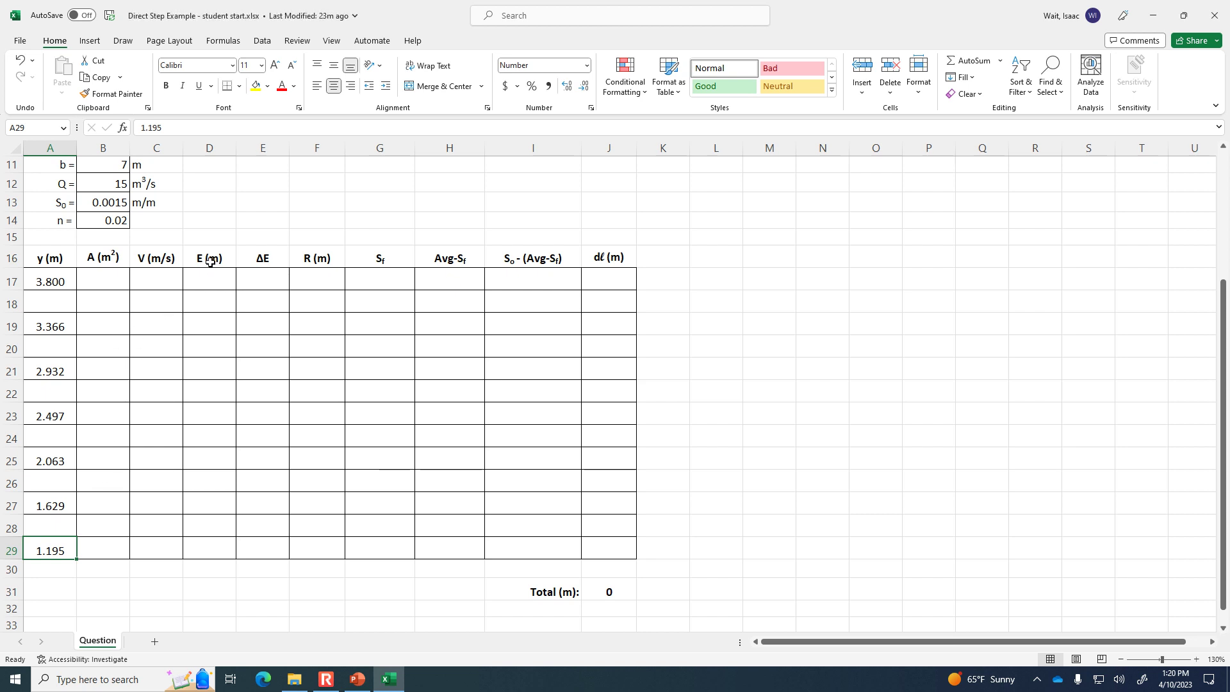
Enter the flow area formula =$B$11*A17 in B17, with an absolute reference to the channel width b
{"action": "left_click", "coordinate": [120, 281]}
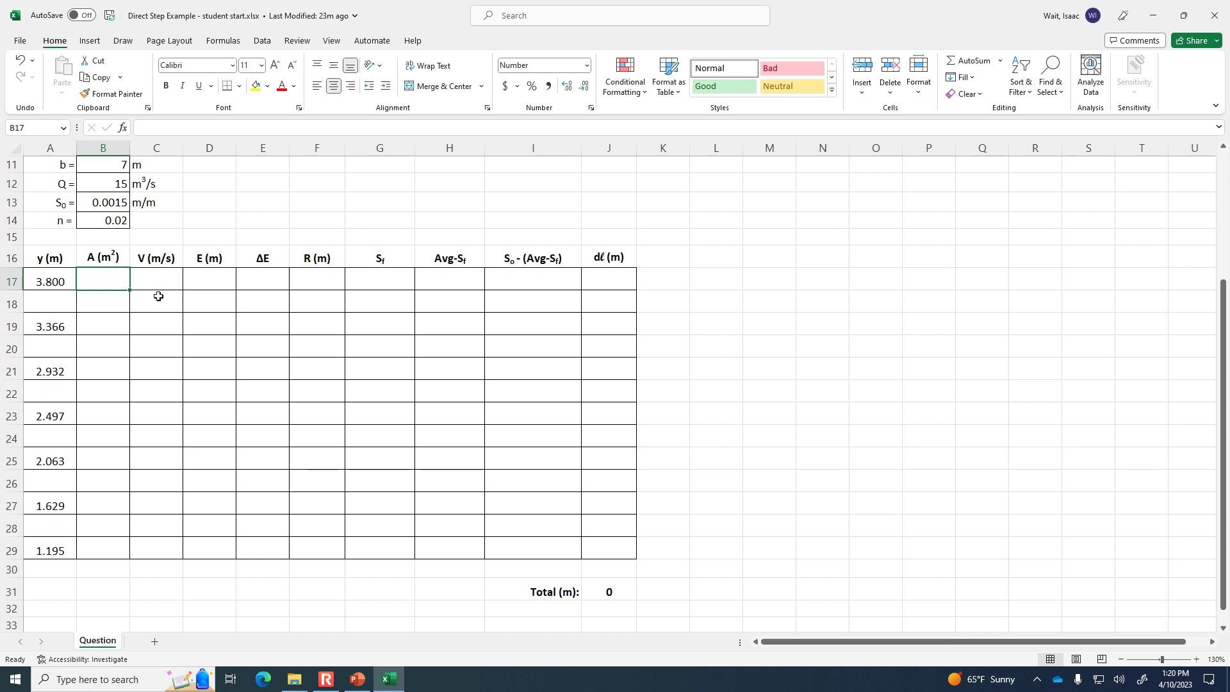
{"action": "scroll", "coordinate": [158, 296], "scroll_direction": "up", "scroll_amount": 1}
{"action": "type", "text": "="}
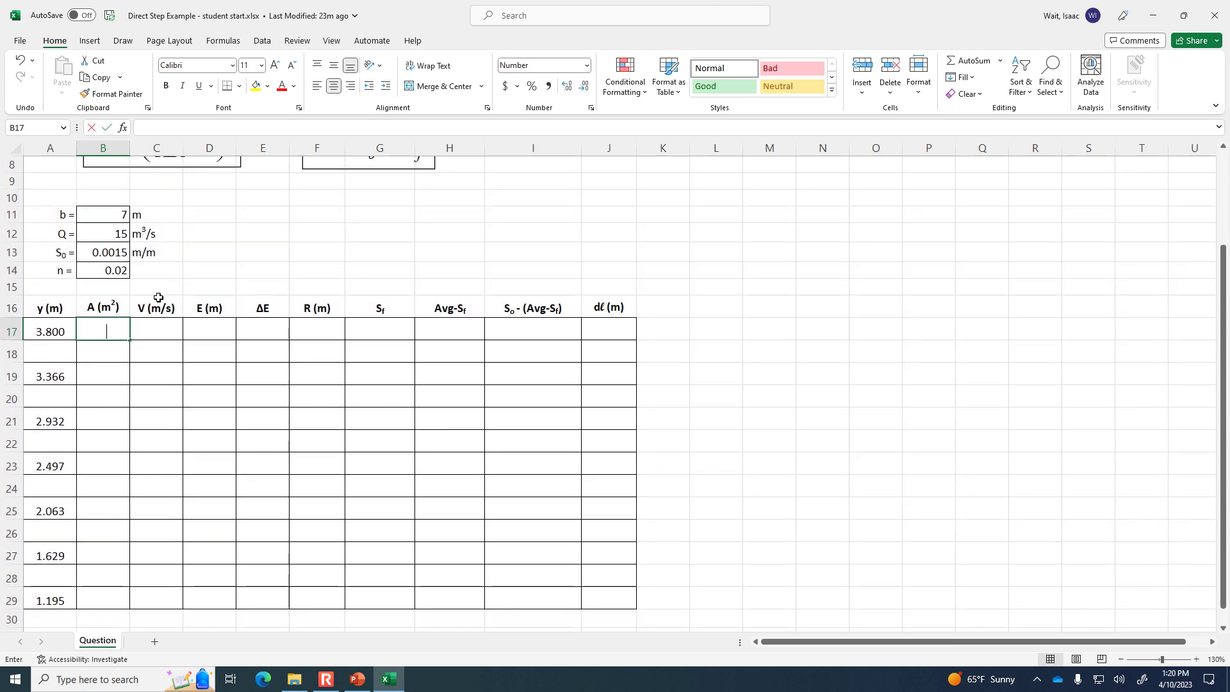
{"action": "left_click", "coordinate": [105, 213]}
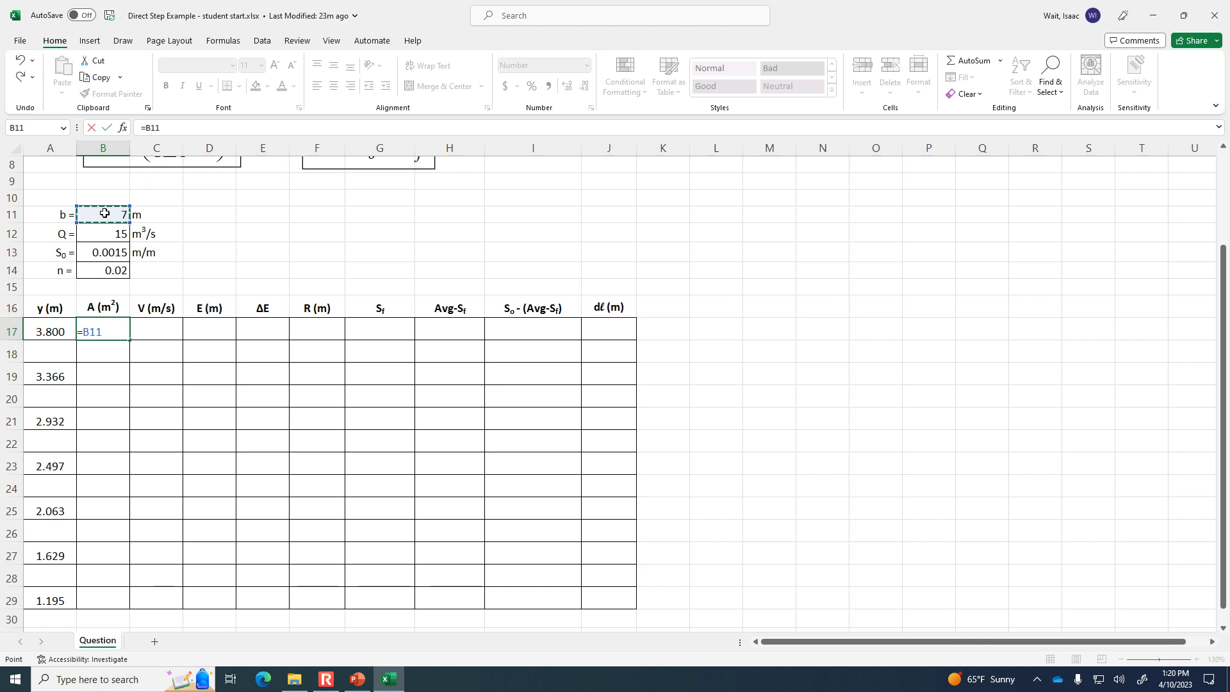
{"action": "key", "text": "F4"}
{"action": "type", "text": "*"}
{"action": "left_click", "coordinate": [37, 331]}
{"action": "key", "text": "Return"}
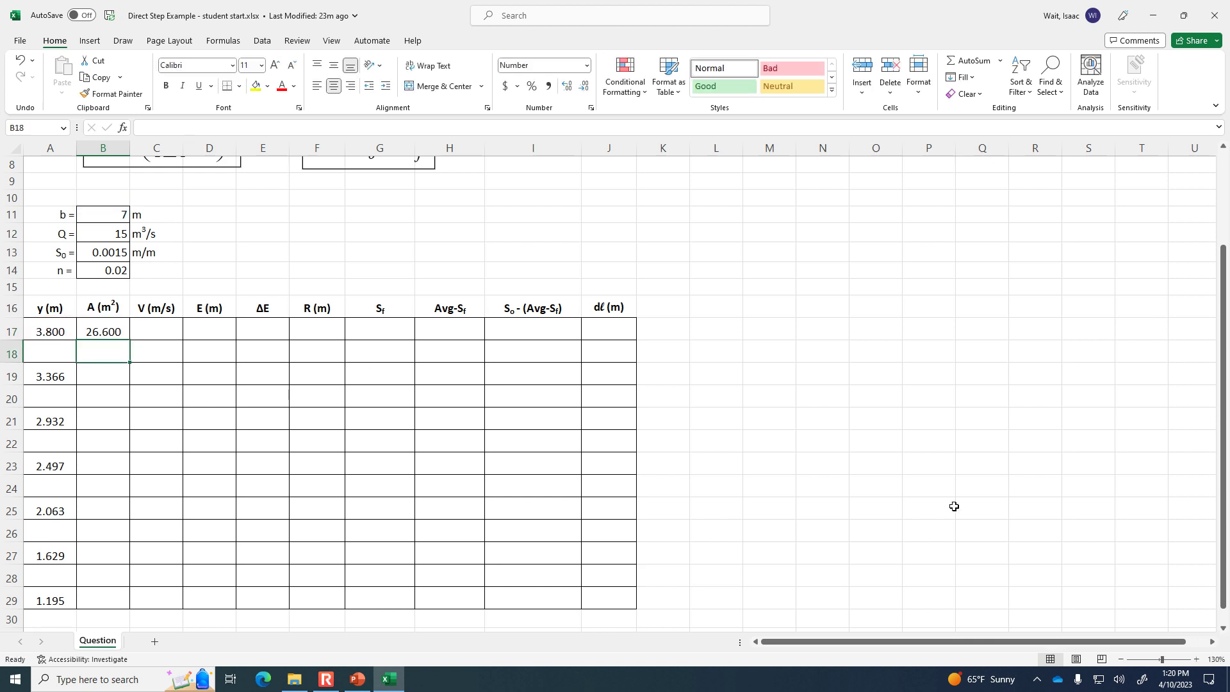
Check the area formula in B17 and fill it down the A (m²) column through B29
{"action": "left_click", "coordinate": [1196, 659]}
{"action": "left_click", "coordinate": [1196, 659]}
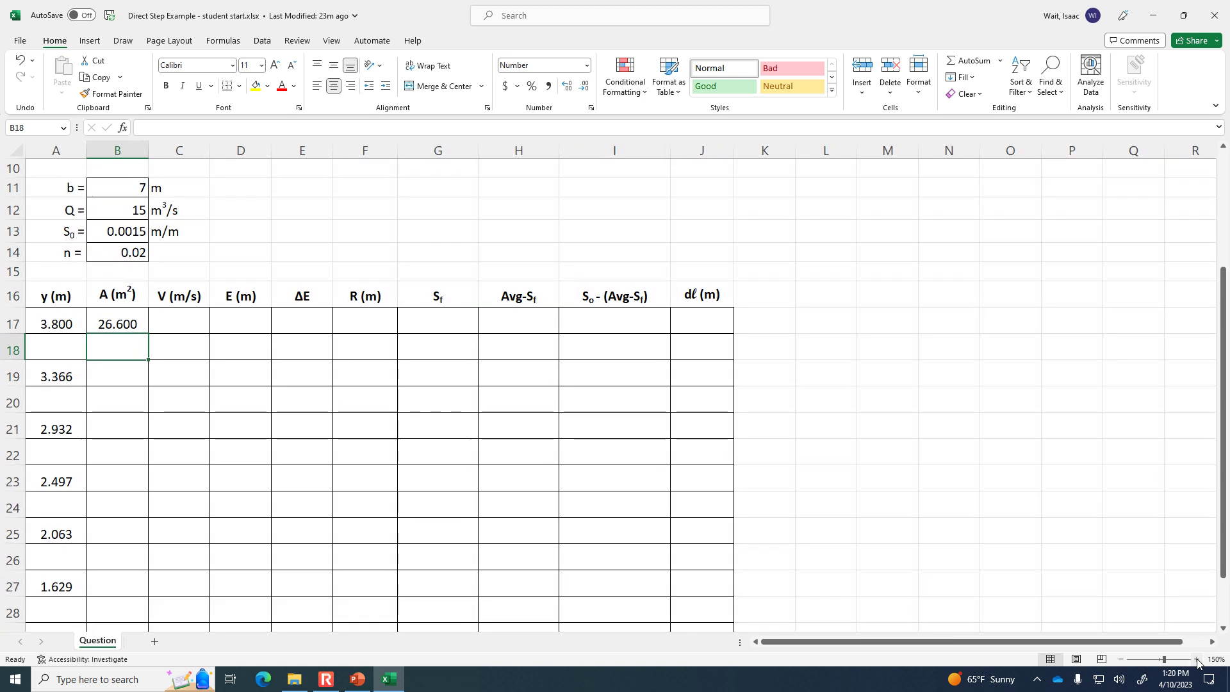
{"action": "left_click", "coordinate": [1195, 659]}
{"action": "left_click", "coordinate": [1197, 660]}
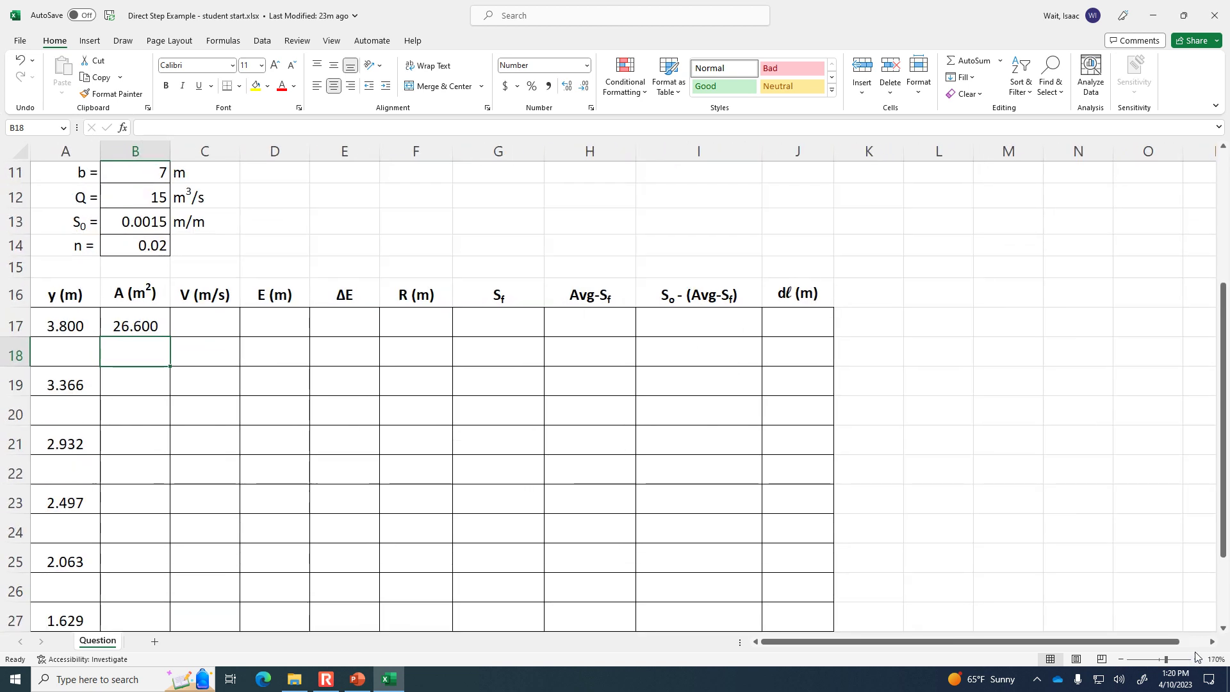
{"action": "left_click", "coordinate": [156, 324]}
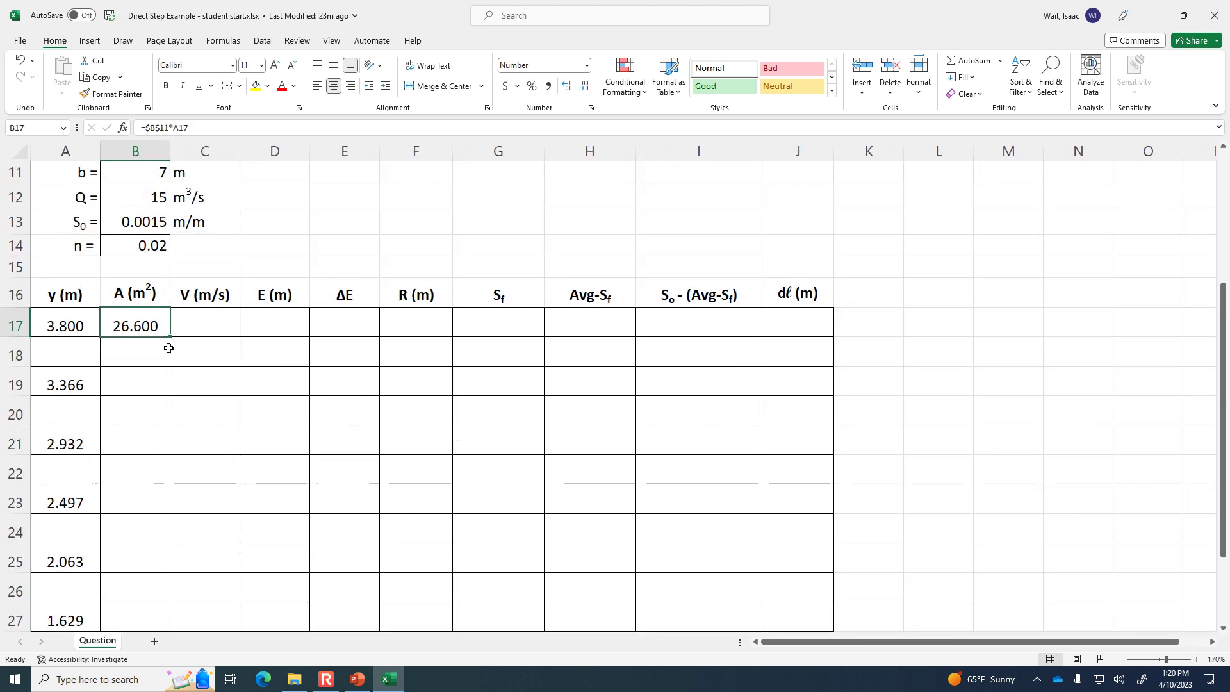
{"action": "left_click", "coordinate": [218, 130]}
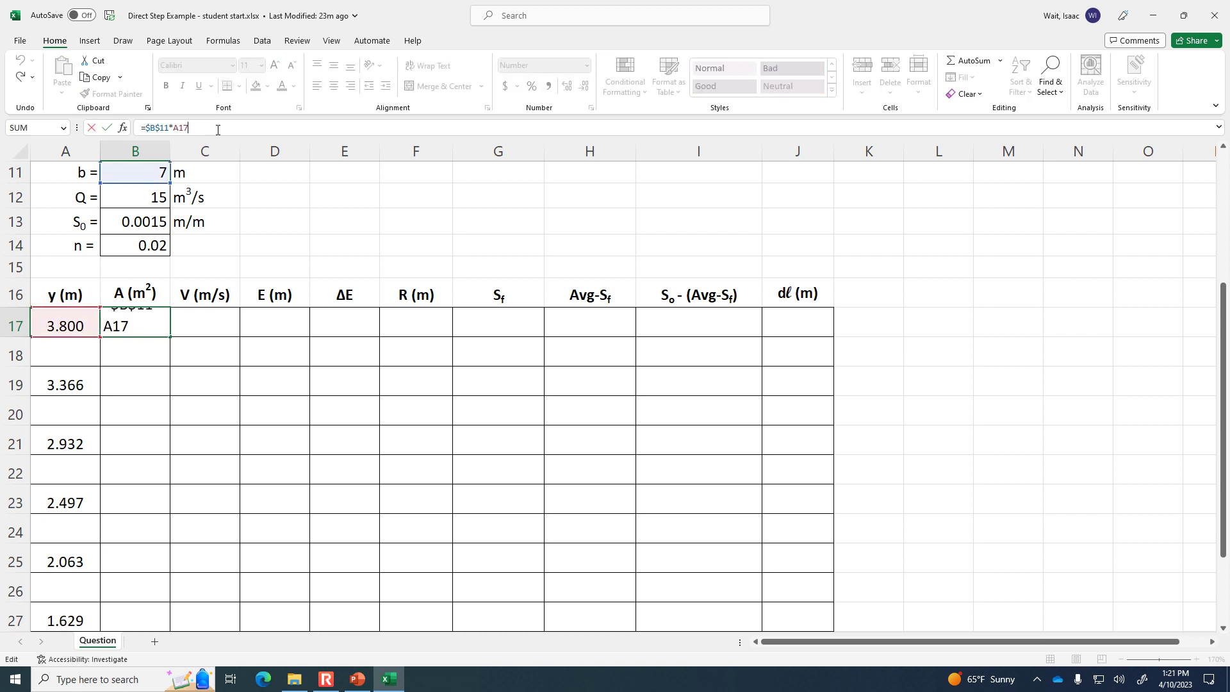
{"action": "key", "text": "ctrl+Return"}
{"action": "left_click_drag", "start_coordinate": [171, 336], "coordinate": [169, 577]}
Clear the area results from the blank in-between rows: B18, B20, B22, B24, B26 and B28
{"action": "left_click", "coordinate": [161, 236]}
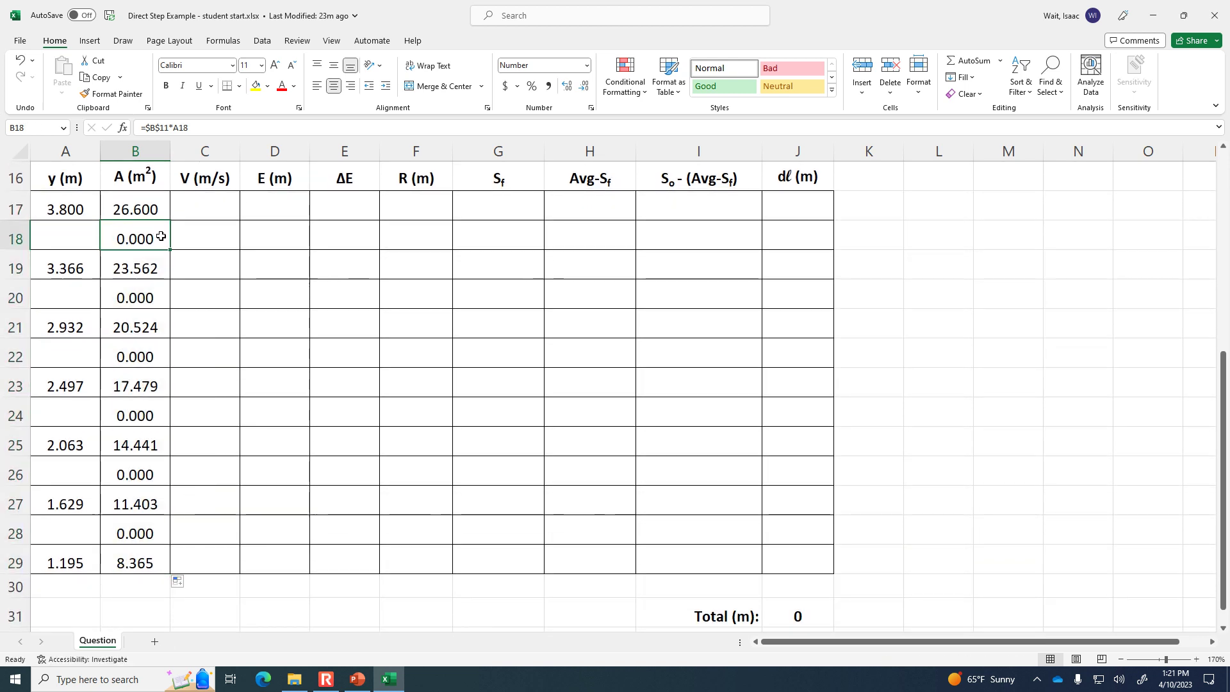
{"action": "key", "text": "Delete"}
{"action": "left_click", "coordinate": [140, 297]}
{"action": "key", "text": "Delete"}
{"action": "left_click", "coordinate": [139, 353]}
{"action": "key", "text": "Delete"}
{"action": "left_click", "coordinate": [140, 404]}
{"action": "key", "text": "Delete"}
{"action": "left_click", "coordinate": [131, 471]}
{"action": "key", "text": "Delete"}
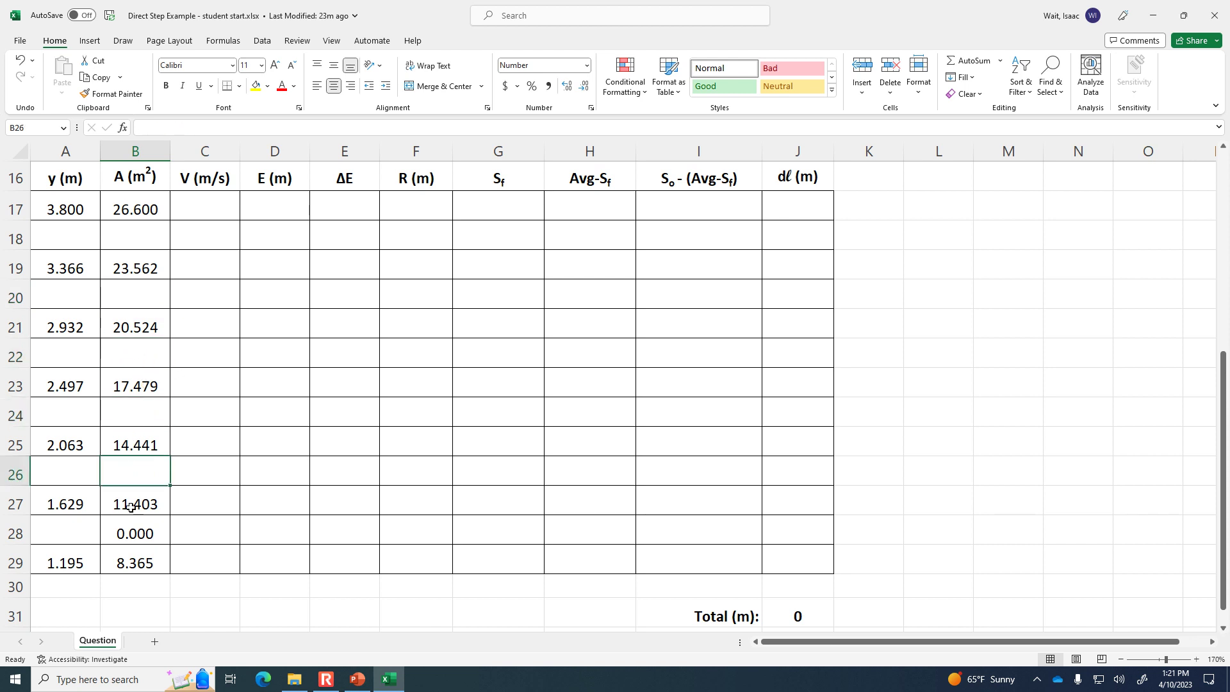
{"action": "left_click", "coordinate": [131, 527]}
{"action": "key", "text": "Delete"}
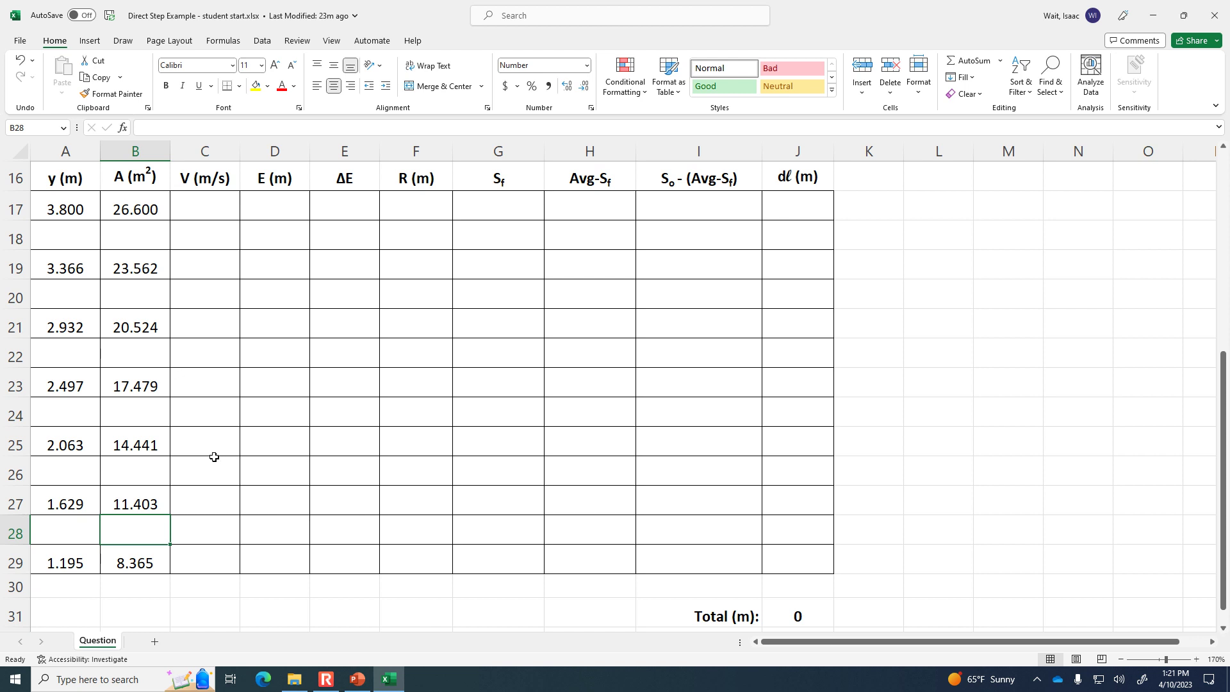
{"action": "left_click", "coordinate": [123, 560]}
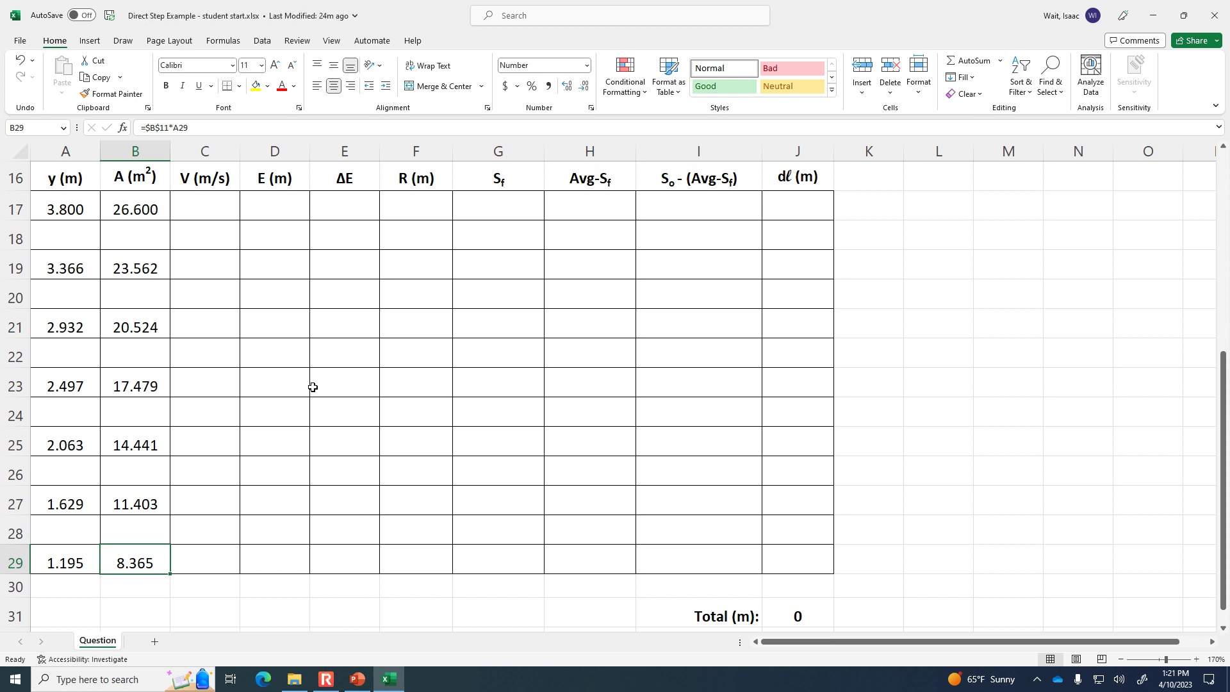
Enter the velocity formula =$B$12/B17 in C17, with an absolute reference to the discharge Q, and fill it down through C29
{"action": "scroll", "coordinate": [205, 275], "scroll_direction": "up", "scroll_amount": 2}
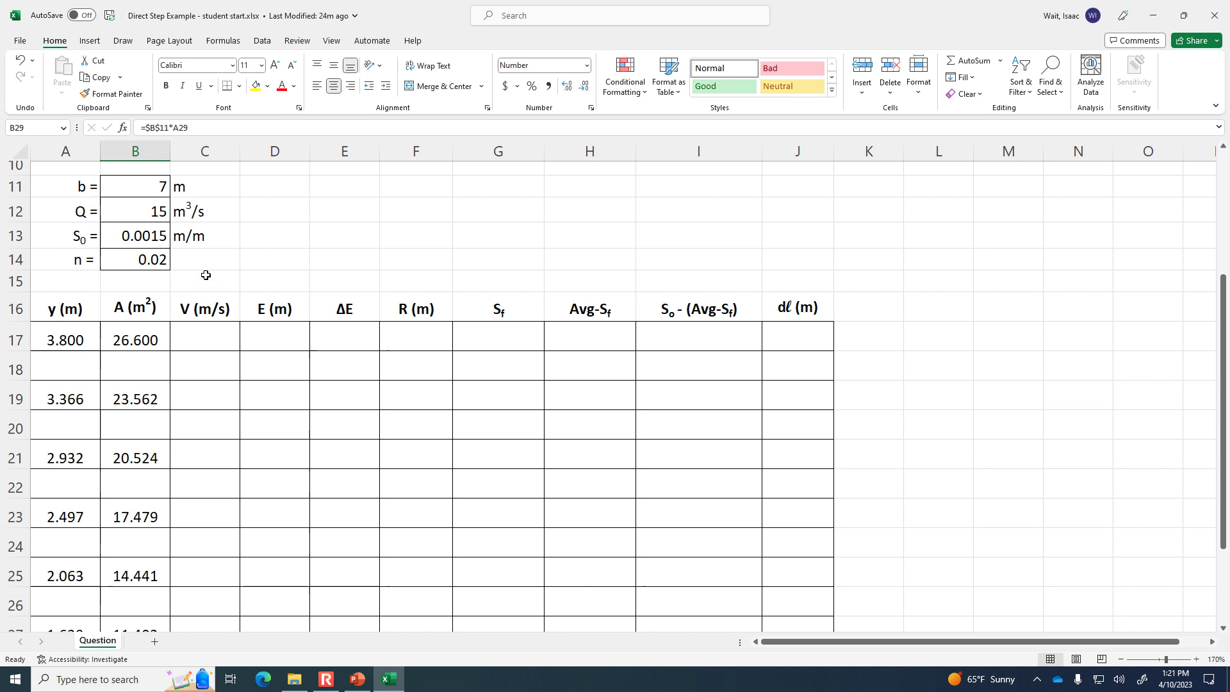
{"action": "left_click", "coordinate": [197, 341]}
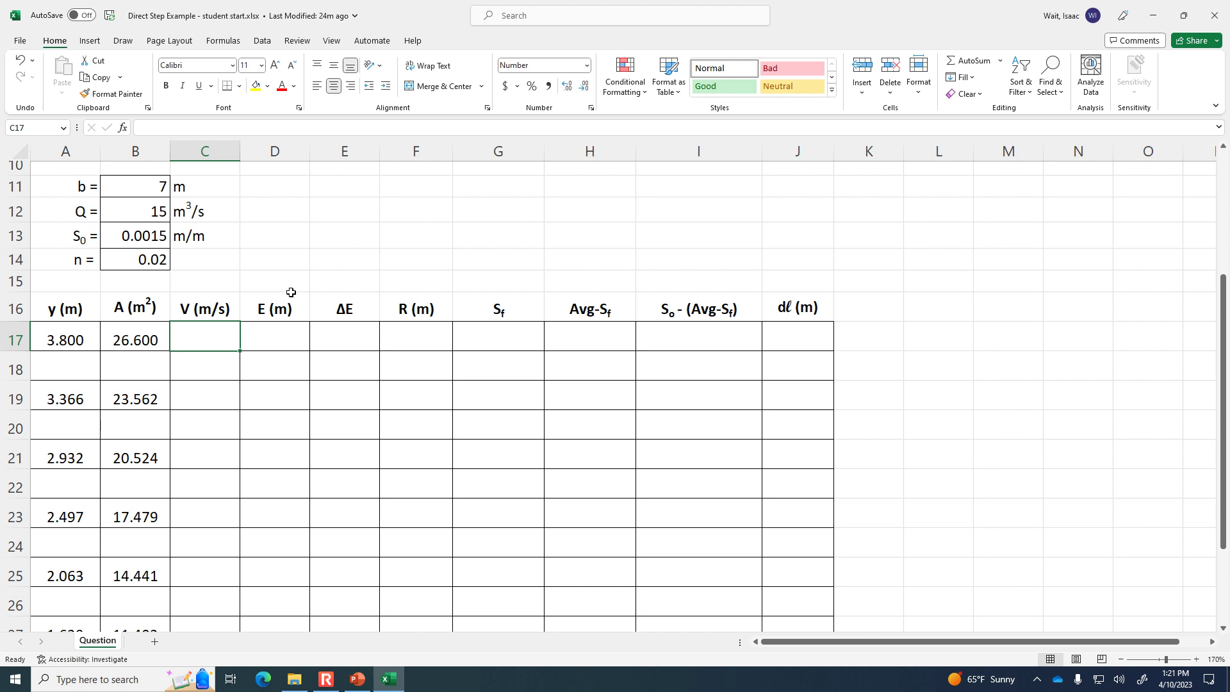
{"action": "type", "text": "="}
{"action": "left_click", "coordinate": [153, 210]}
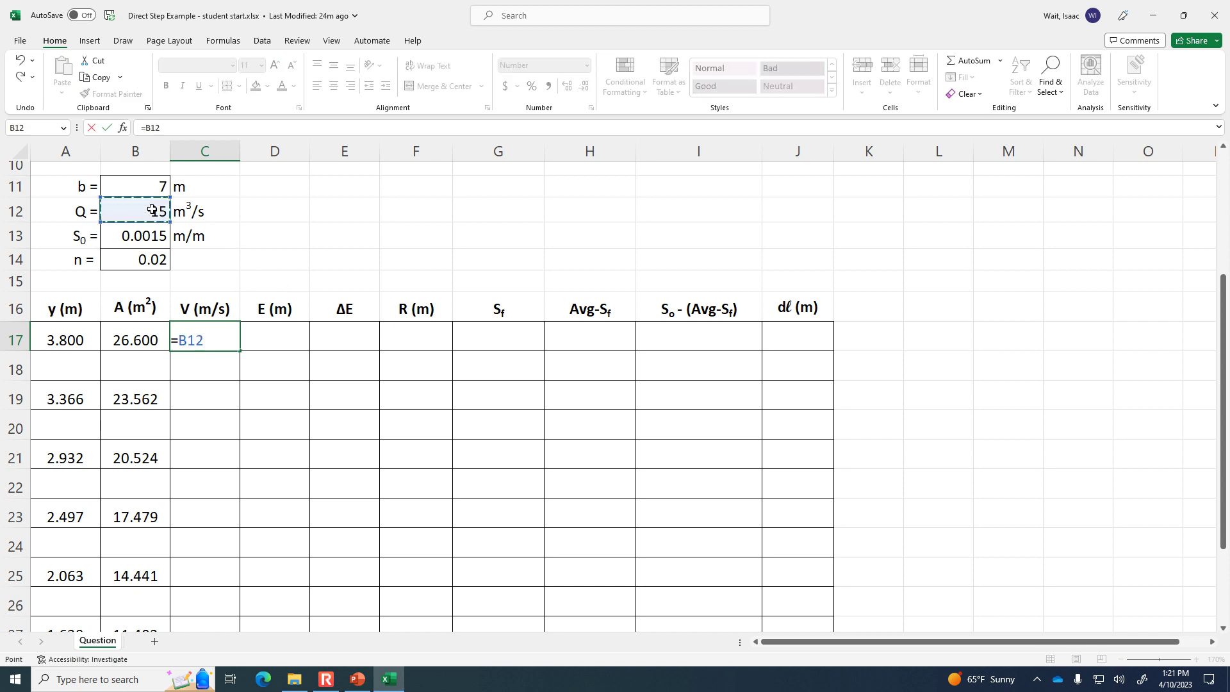
{"action": "key", "text": "F4"}
{"action": "type", "text": "/"}
{"action": "left_click", "coordinate": [151, 338]}
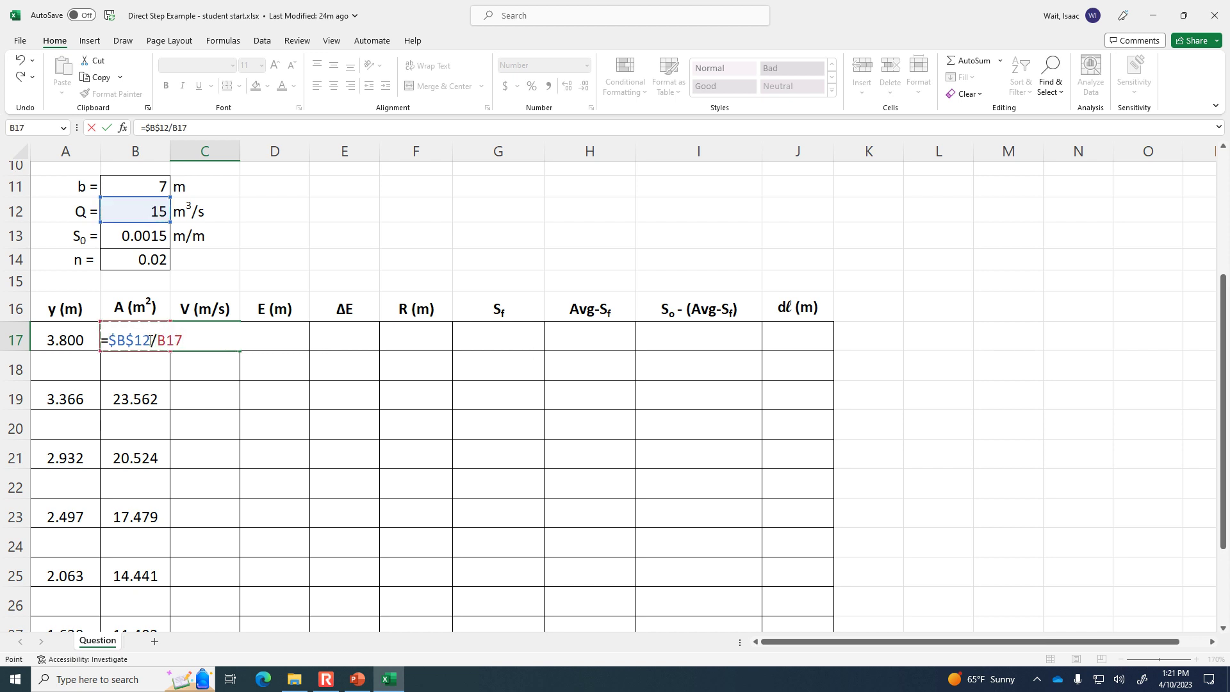
{"action": "key", "text": "Return"}
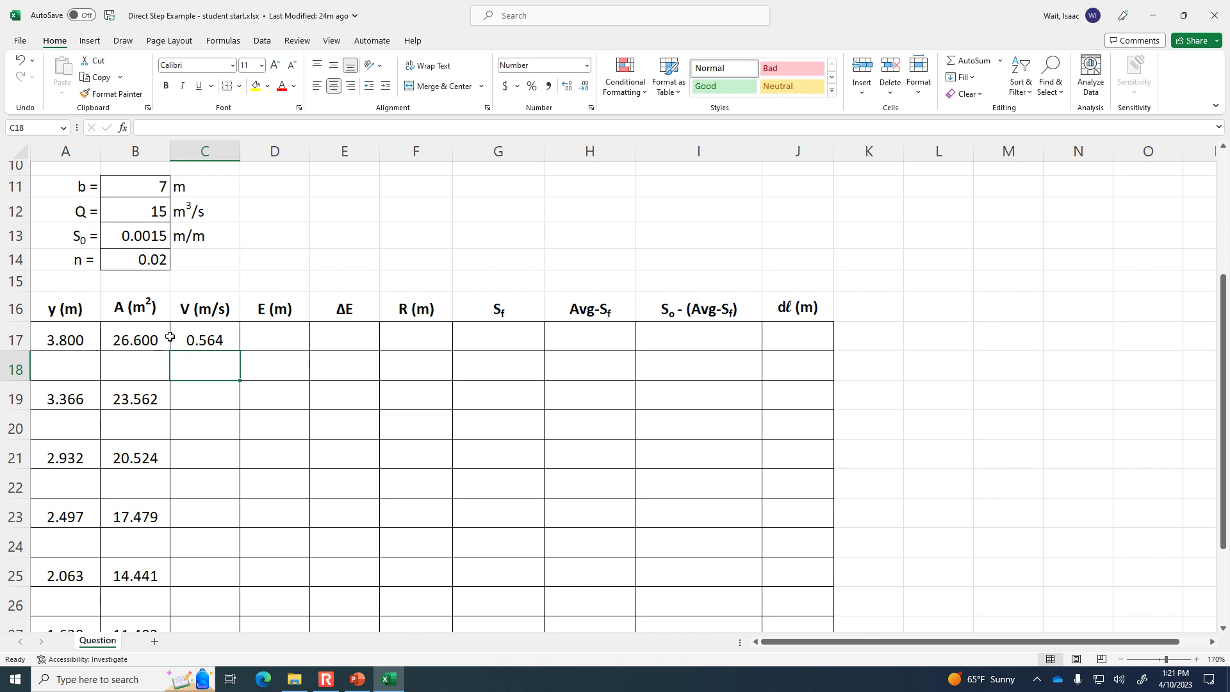
{"action": "left_click", "coordinate": [219, 331]}
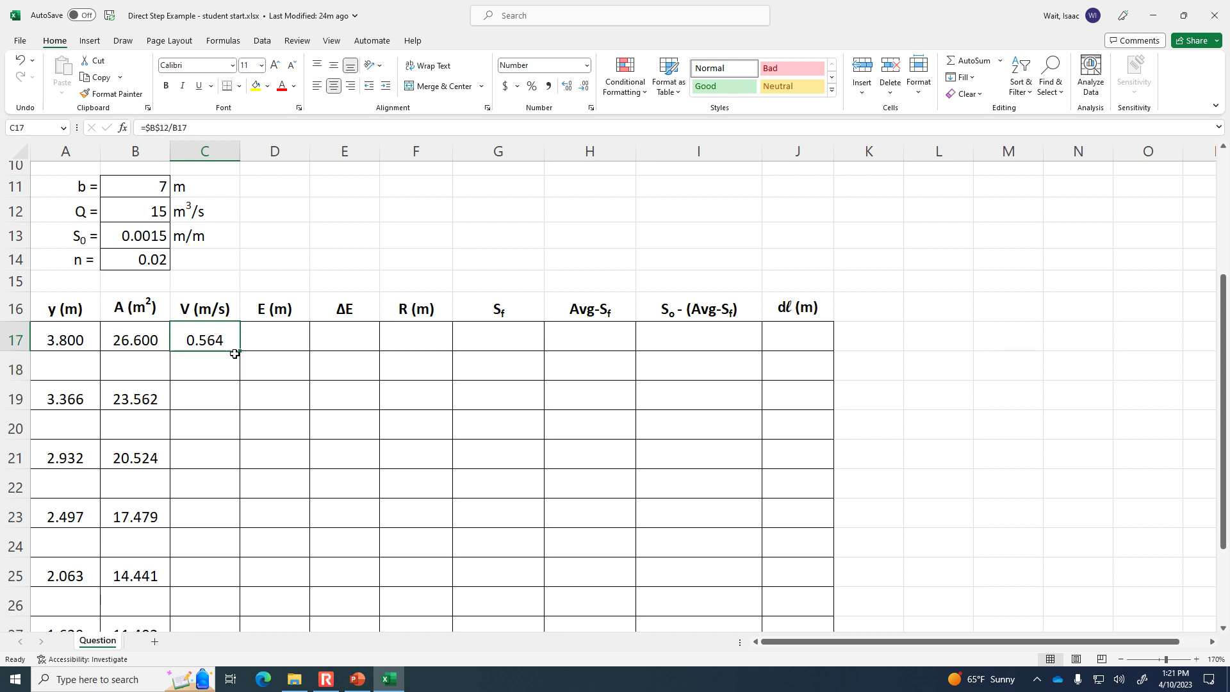
{"action": "left_click_drag", "start_coordinate": [239, 351], "coordinate": [230, 573]}
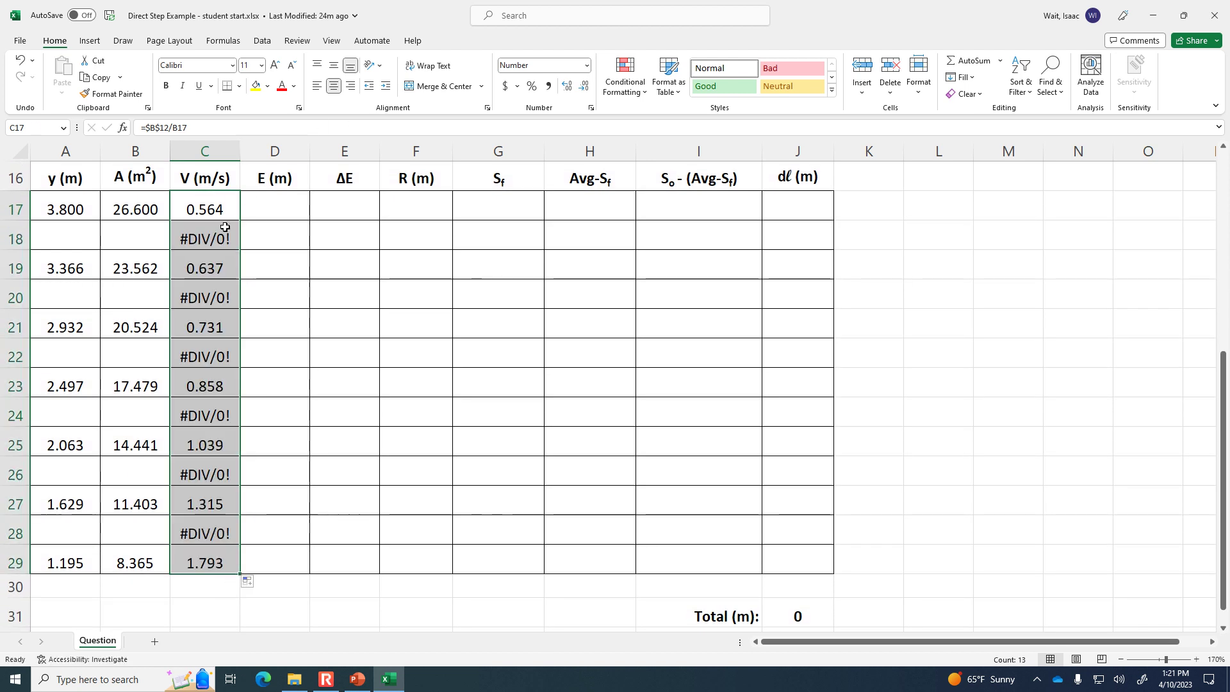
Clear the velocity results from the blank in-between rows: C18, C20, C22, C24, C26 and C28
{"action": "left_click", "coordinate": [224, 232]}
{"action": "key", "text": "Delete"}
{"action": "left_click", "coordinate": [198, 294]}
{"action": "key", "text": "Delete"}
{"action": "left_click", "coordinate": [203, 356]}
{"action": "key", "text": "Delete"}
{"action": "left_click", "coordinate": [203, 415]}
{"action": "key", "text": "Delete"}
{"action": "left_click", "coordinate": [200, 472]}
{"action": "key", "text": "Delete"}
{"action": "left_click", "coordinate": [196, 527]}
{"action": "key", "text": "Delete"}
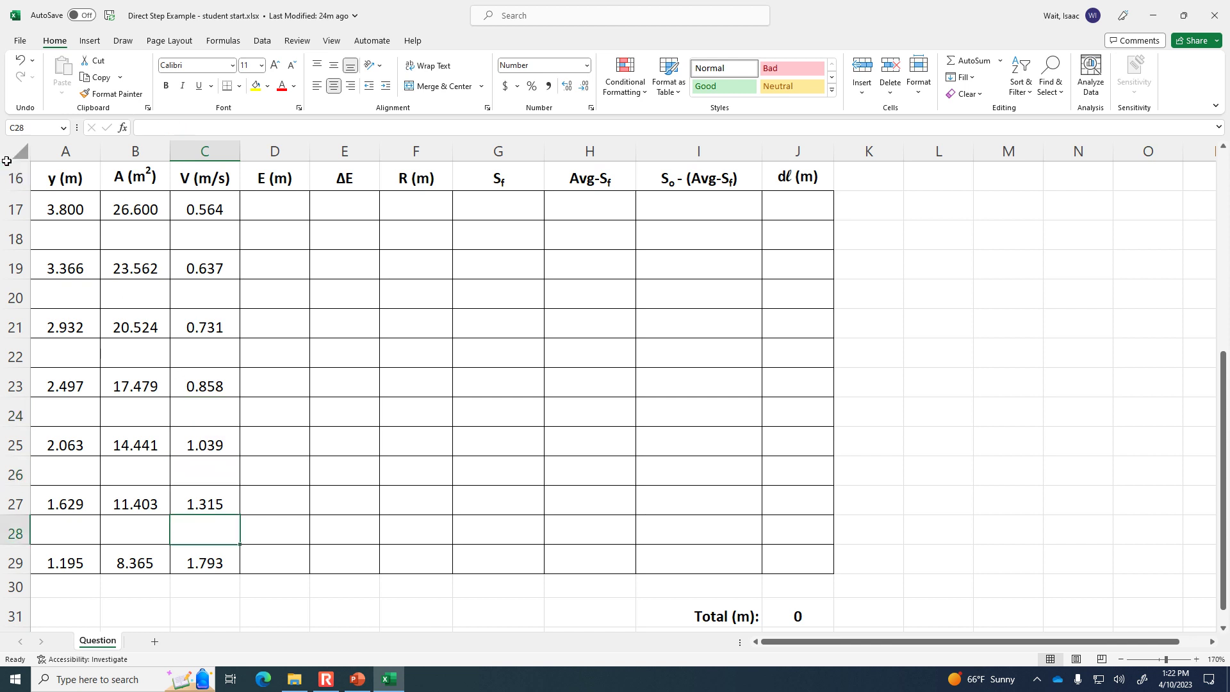
Compare the flow depths in A19 and A29 with the corresponding velocities in C19 and C29
{"action": "left_click", "coordinate": [62, 263]}
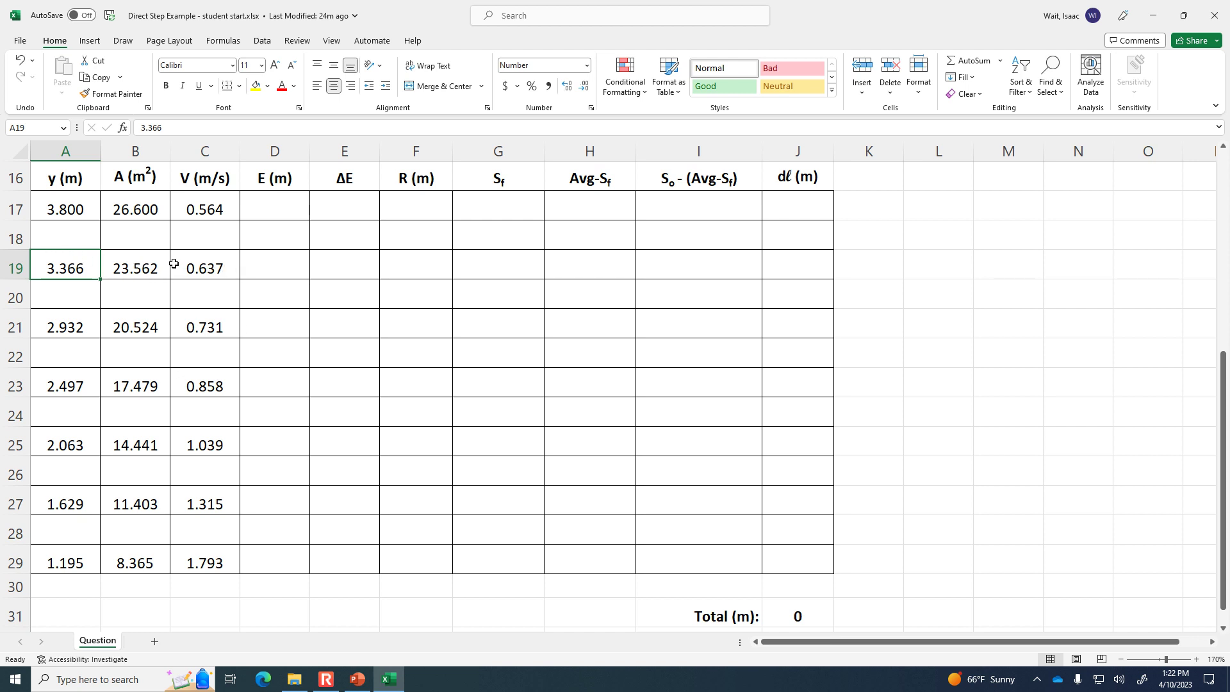
{"action": "left_click", "coordinate": [203, 265]}
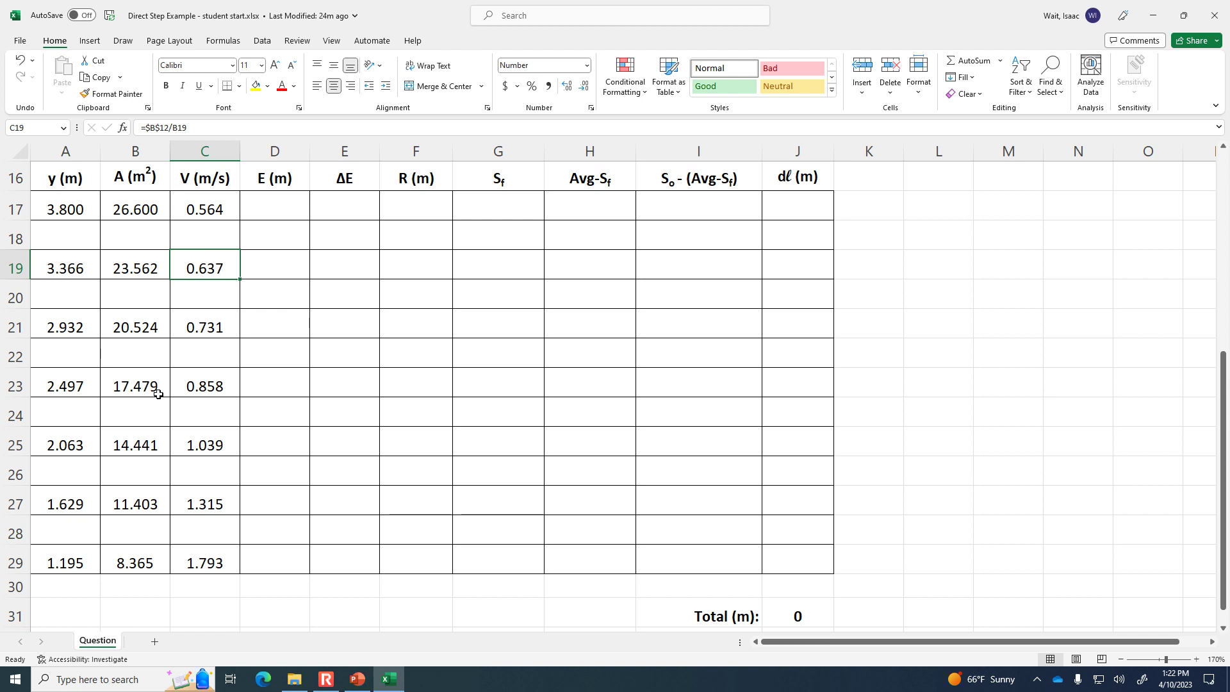
{"action": "left_click", "coordinate": [65, 564]}
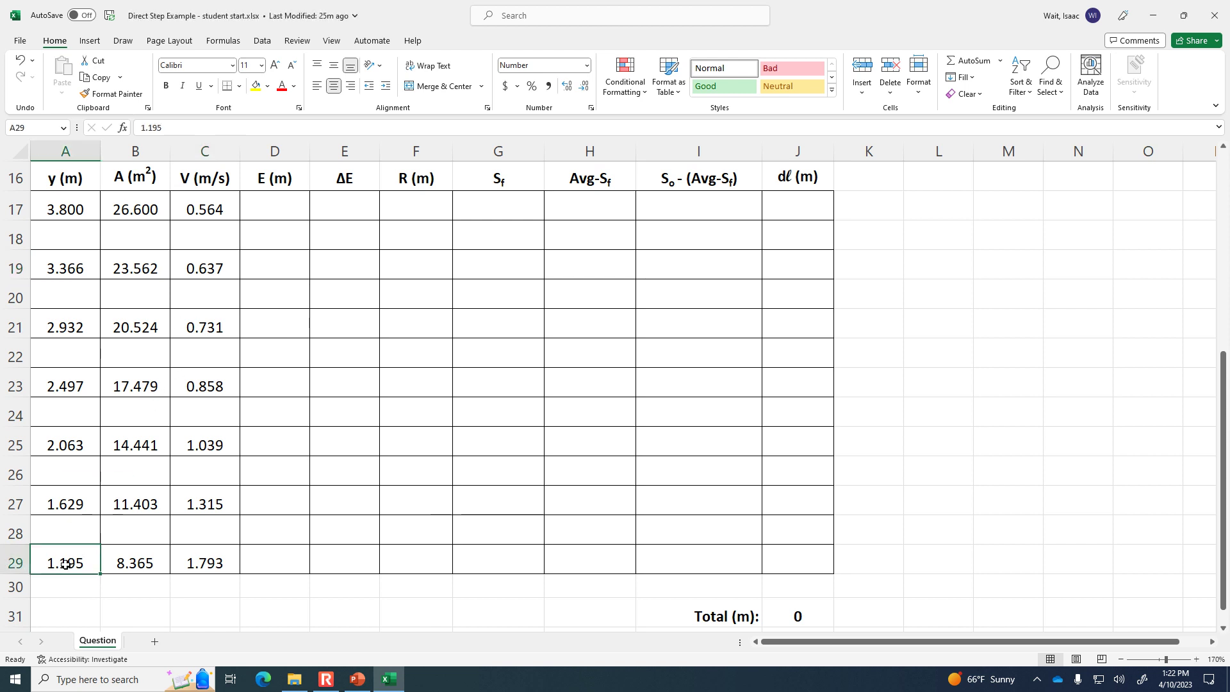
{"action": "left_click", "coordinate": [206, 566]}
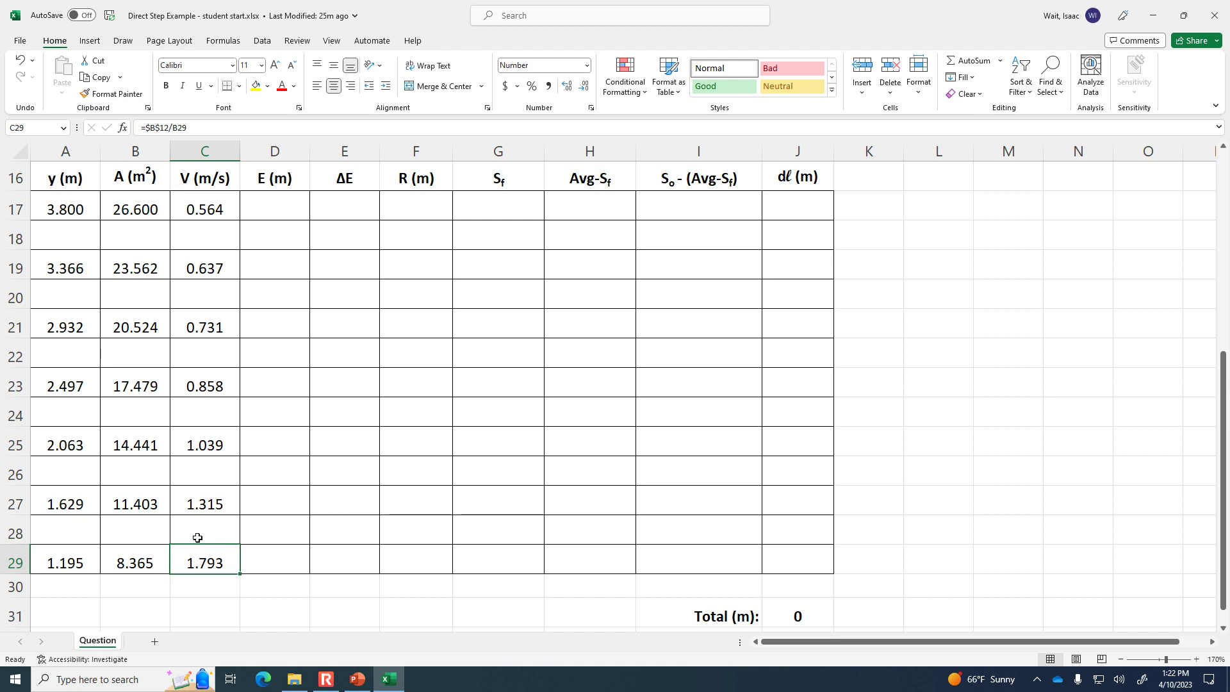
Enter the specific energy formula =A17+C17^2/(2*9.81) in D17 and fill it down the E (m) column through D29
{"action": "scroll", "coordinate": [198, 538], "scroll_direction": "up", "scroll_amount": 2}
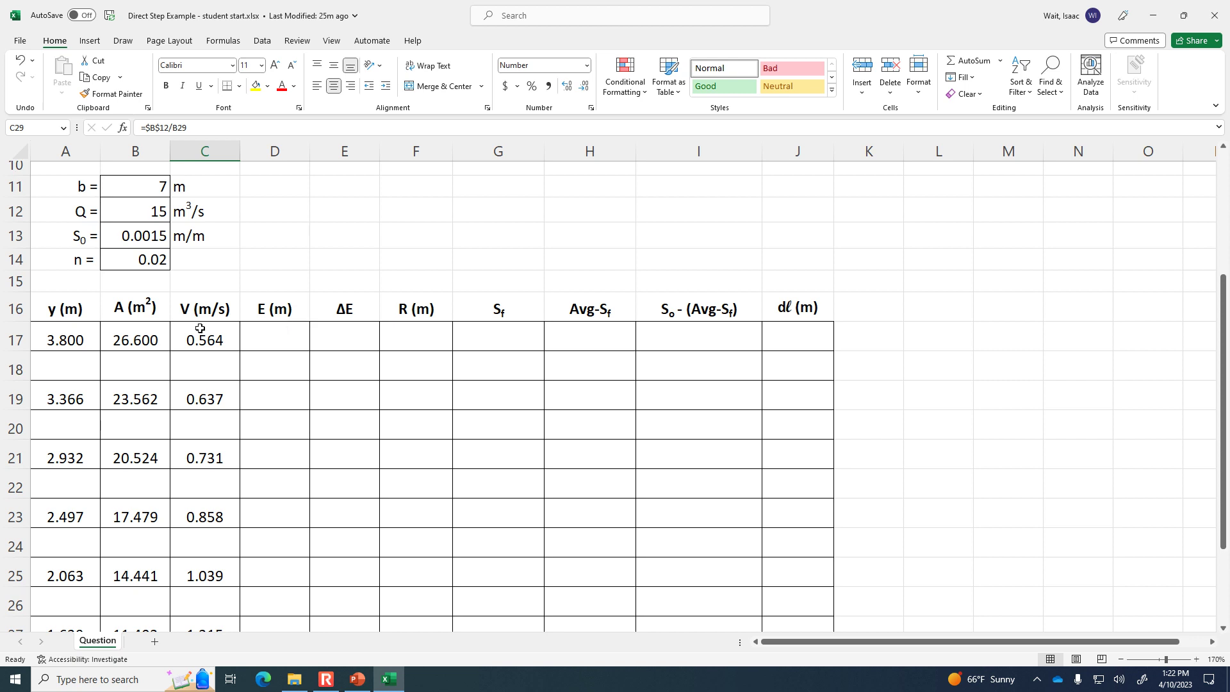
{"action": "left_click", "coordinate": [282, 335]}
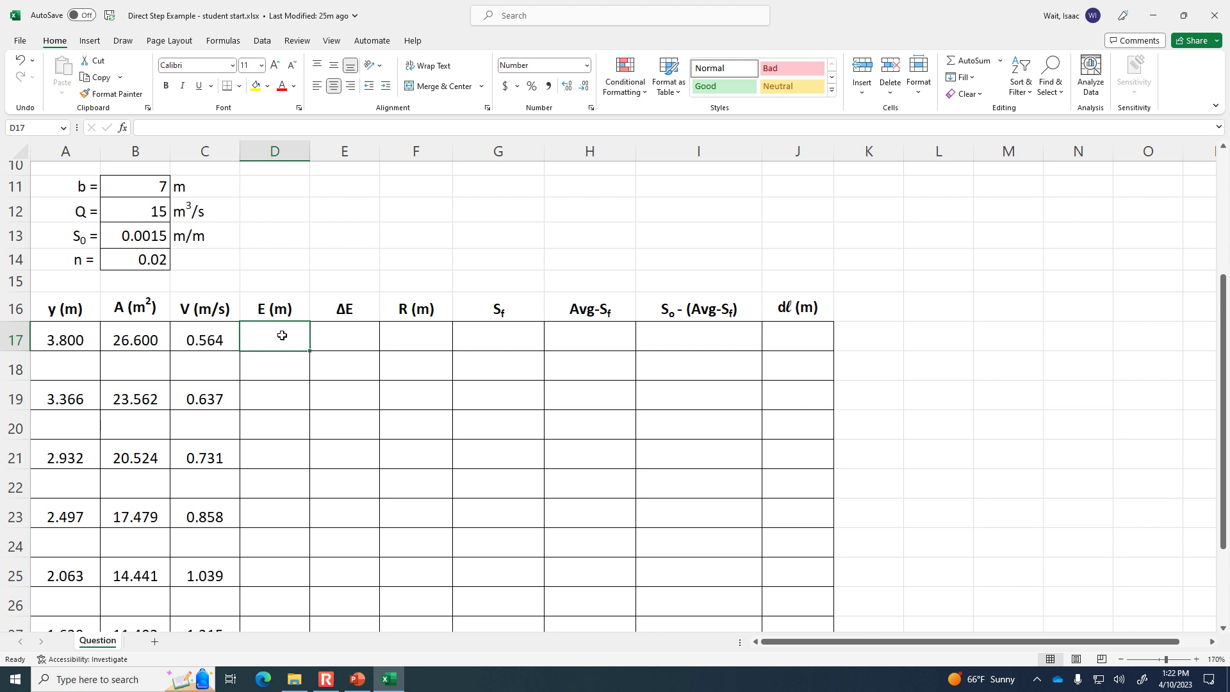
{"action": "type", "text": "="}
{"action": "left_click", "coordinate": [64, 338]}
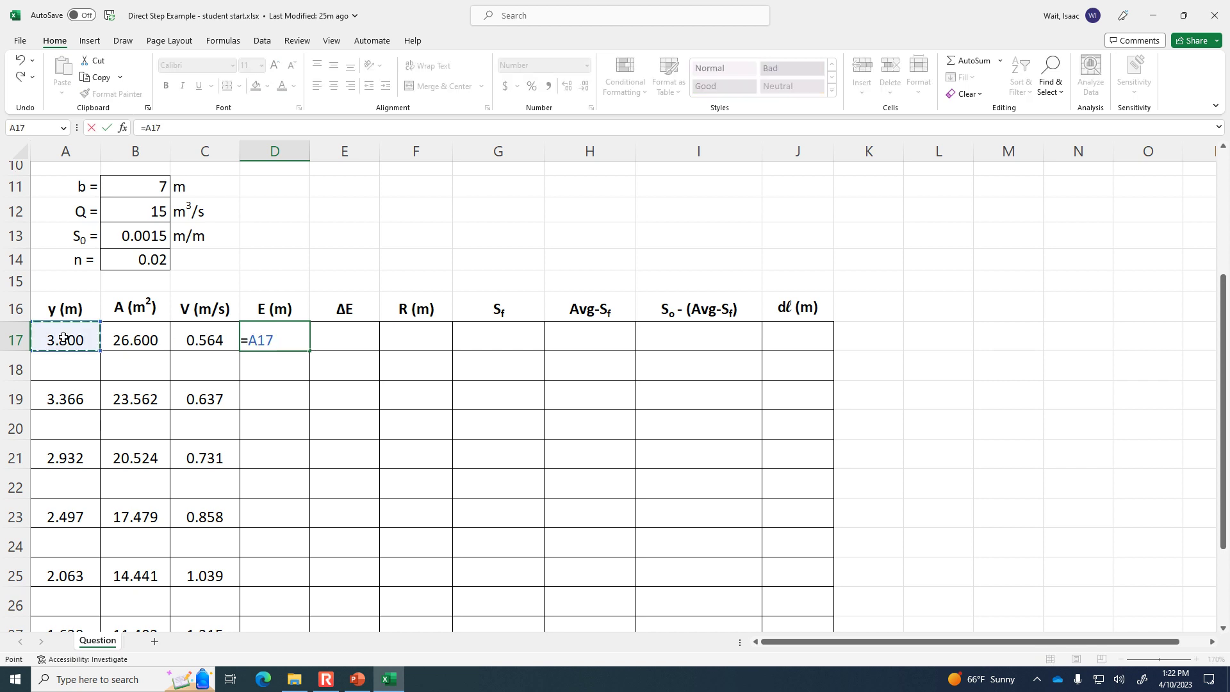
{"action": "type", "text": "+"}
{"action": "left_click", "coordinate": [197, 337]}
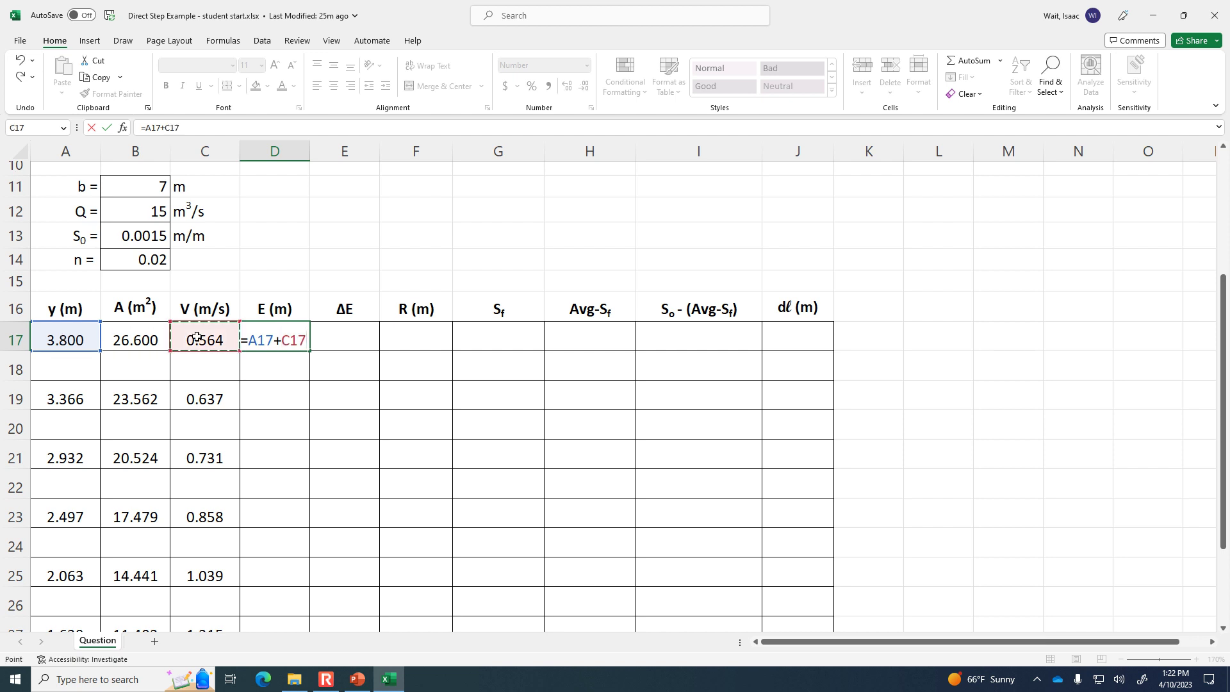
{"action": "type", "text": "^2/(2*"}
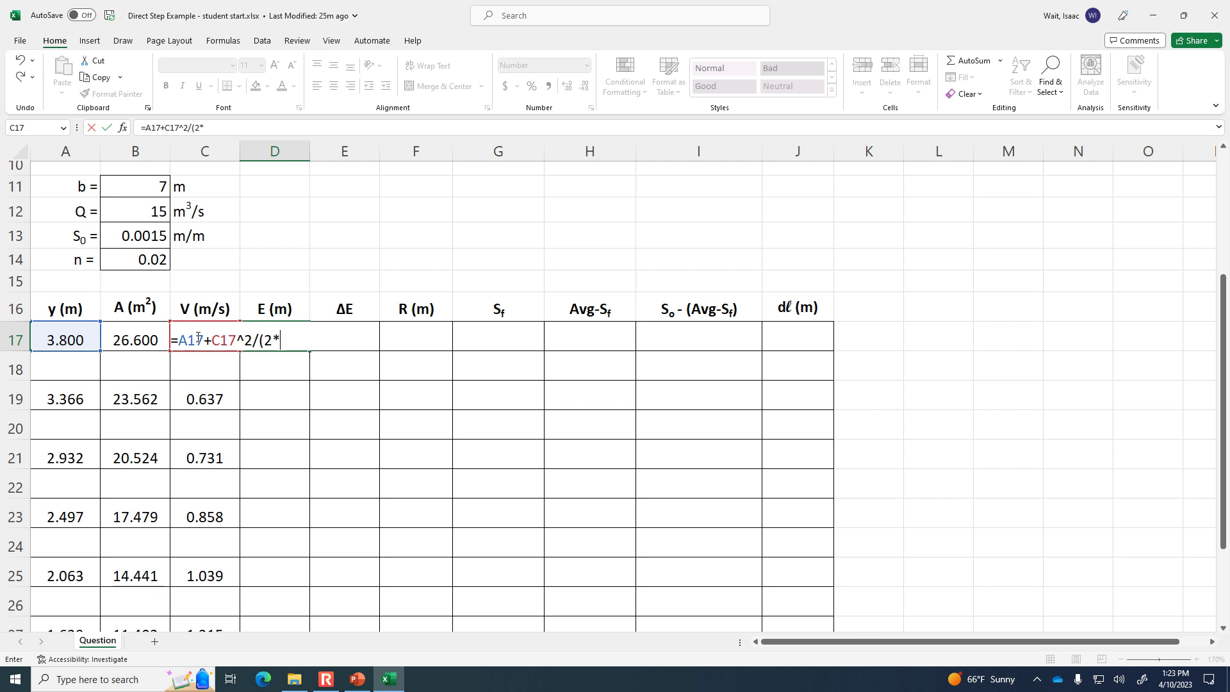
{"action": "type", "text": "9.81)"}
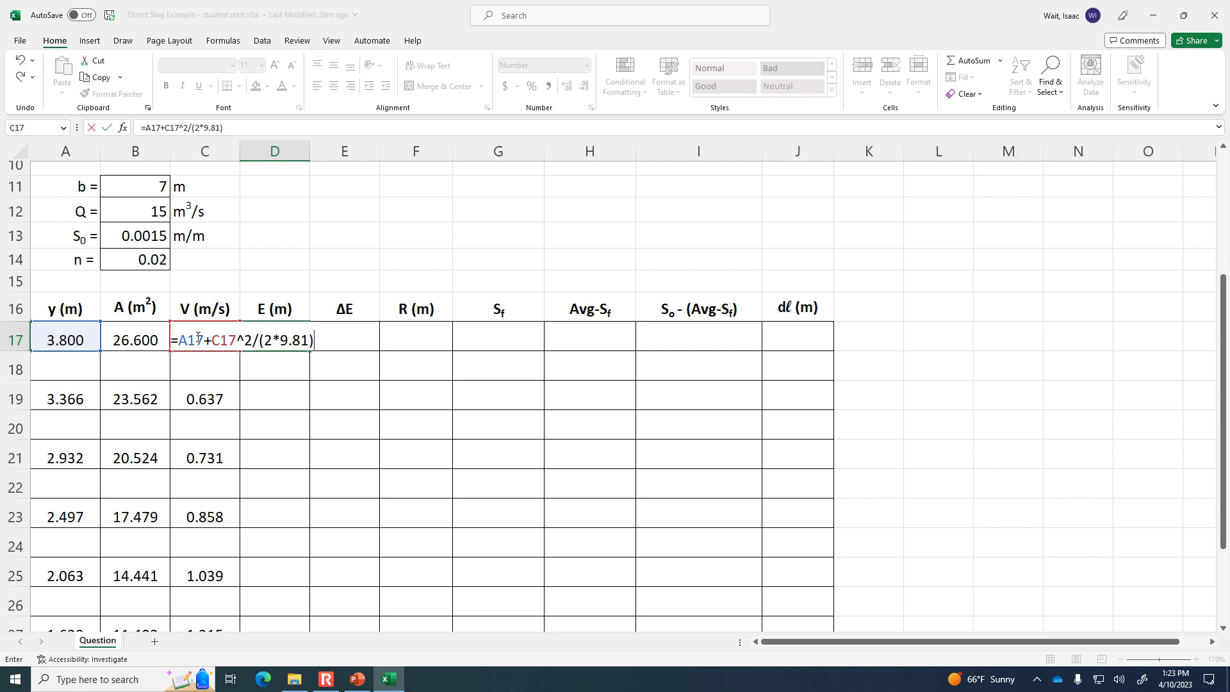
{"action": "key", "text": "Return"}
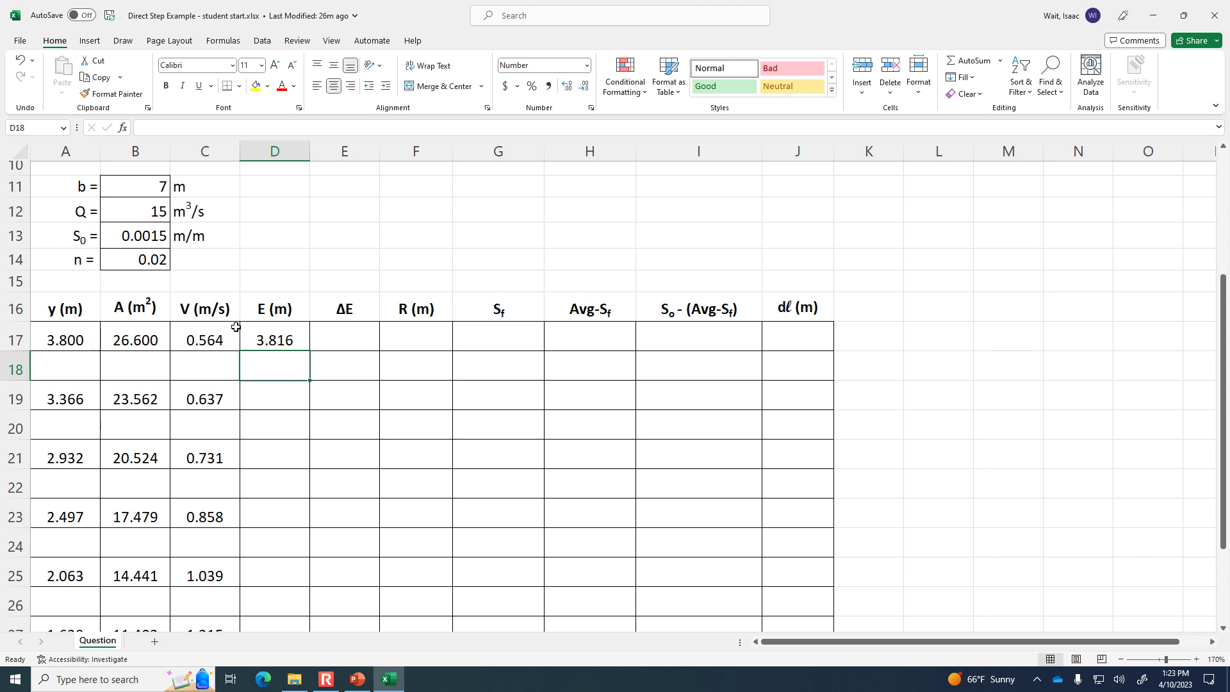
{"action": "left_click", "coordinate": [276, 331]}
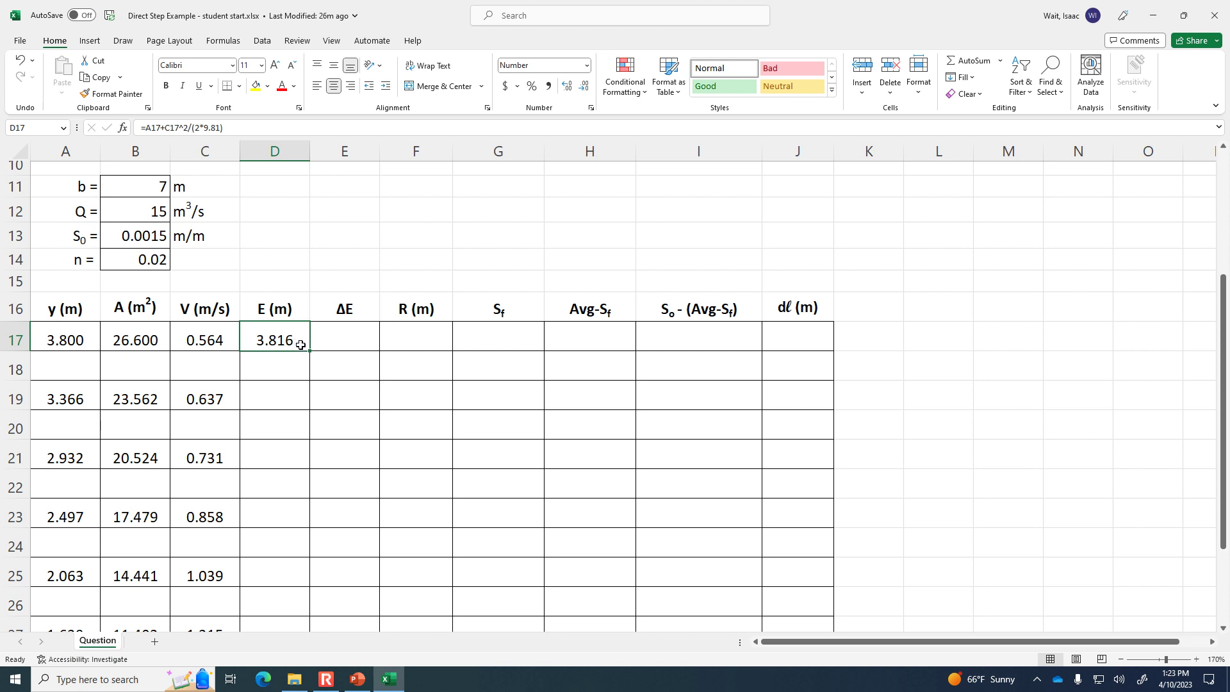
{"action": "left_click_drag", "start_coordinate": [309, 350], "coordinate": [285, 538]}
Clear the specific energy results from the blank in-between rows: D18, D20, D22, D24, D26 and D28
{"action": "scroll", "coordinate": [286, 538], "scroll_direction": "up", "scroll_amount": 3}
{"action": "left_click", "coordinate": [301, 403]}
{"action": "key", "text": "Delete"}
{"action": "left_click", "coordinate": [282, 461]}
{"action": "key", "text": "Delete"}
{"action": "left_click", "coordinate": [283, 520]}
{"action": "key", "text": "Delete"}
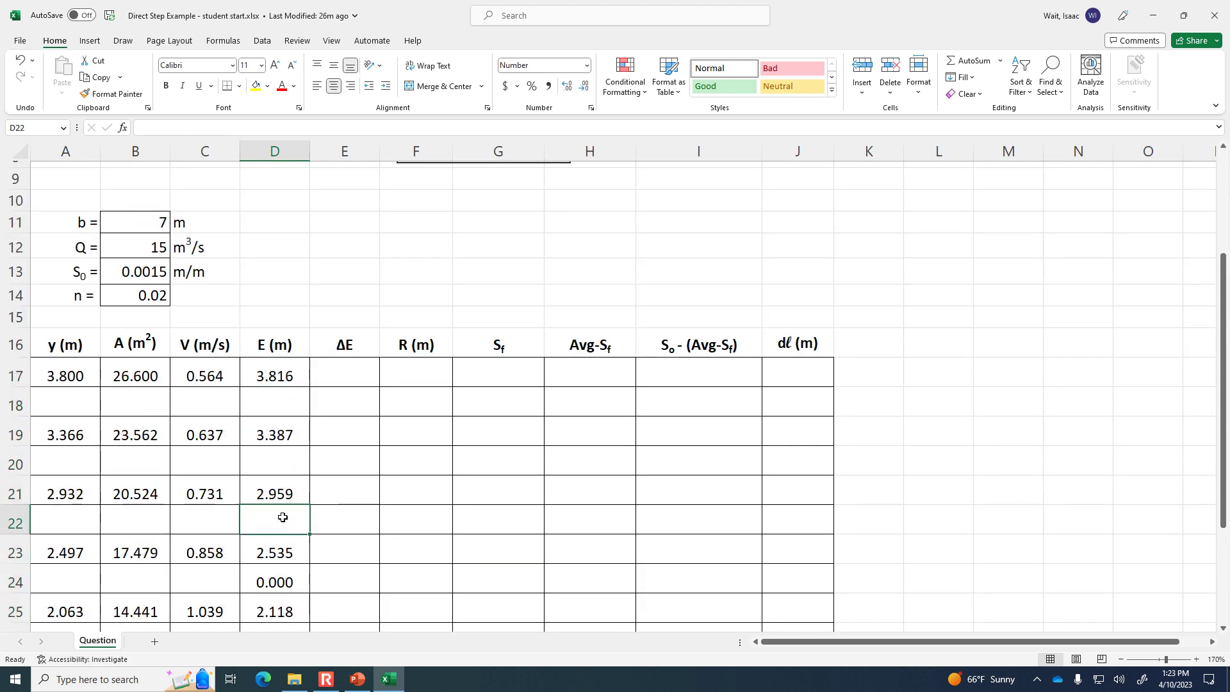
{"action": "scroll", "coordinate": [282, 516], "scroll_direction": "down", "scroll_amount": 1}
{"action": "left_click", "coordinate": [282, 517]}
{"action": "key", "text": "Delete"}
{"action": "left_click", "coordinate": [264, 575]}
{"action": "key", "text": "Delete"}
{"action": "scroll", "coordinate": [262, 573], "scroll_direction": "down", "scroll_amount": 1}
{"action": "left_click", "coordinate": [262, 571]}
{"action": "key", "text": "Delete"}
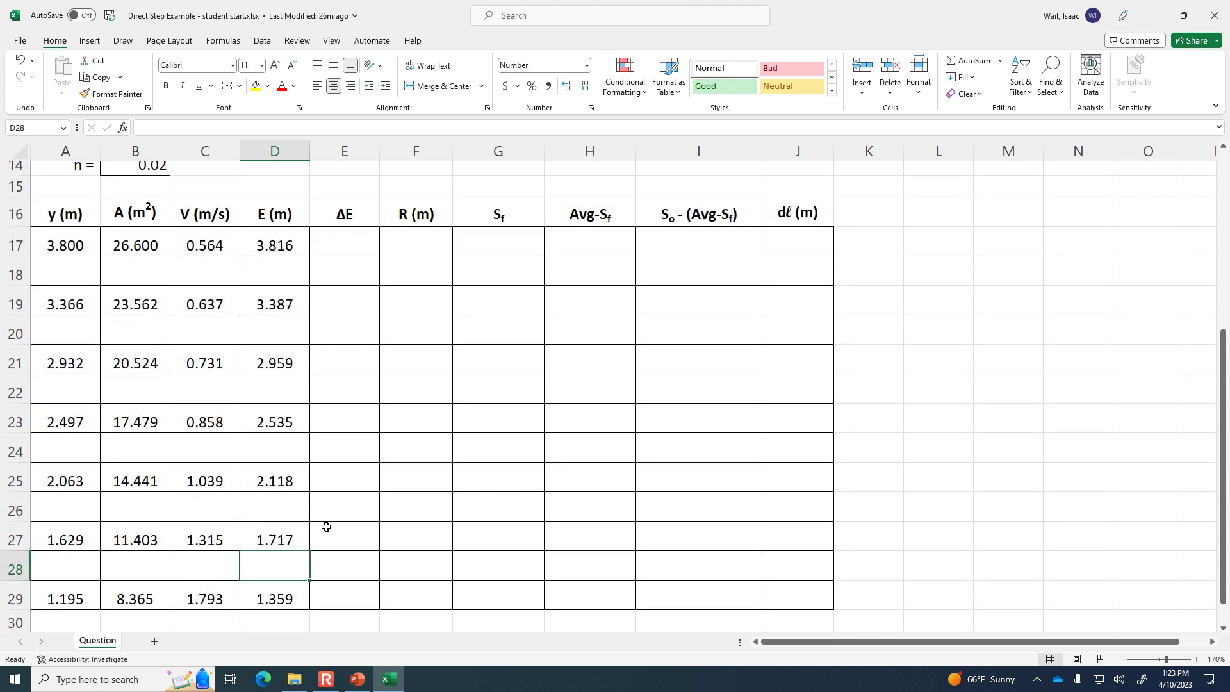
Enter the energy difference formula =D19-D17 in E18, between the first two flow depths
{"action": "left_click", "coordinate": [367, 491]}
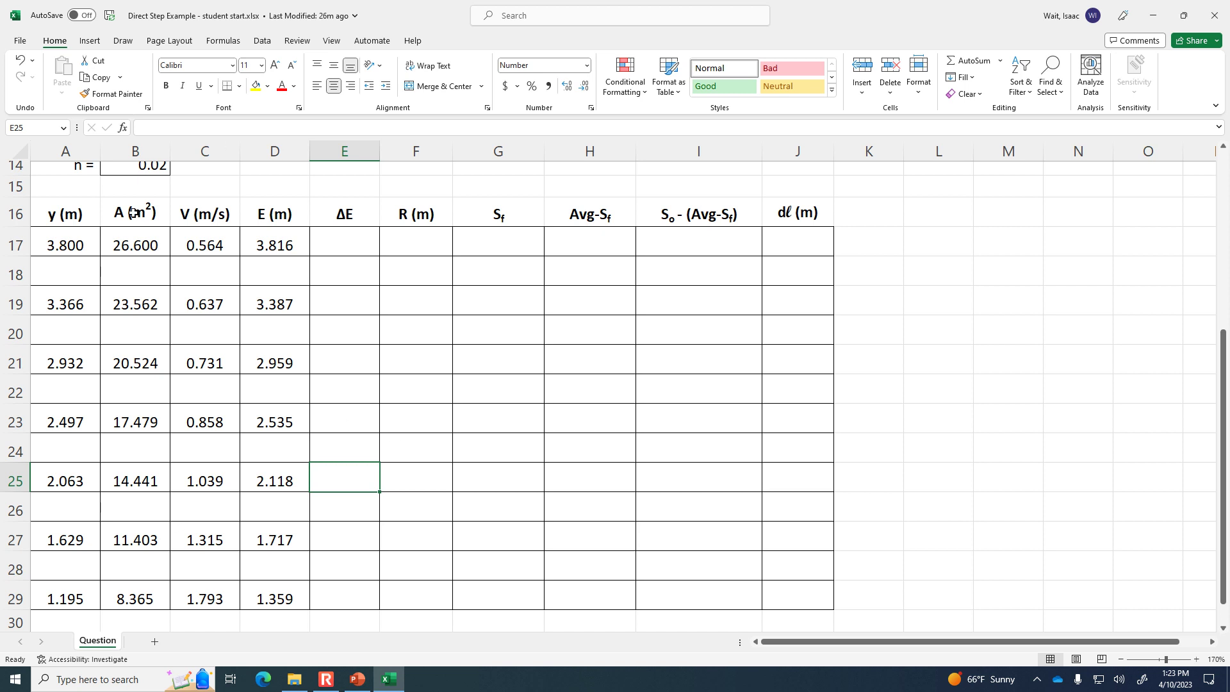
{"action": "left_click", "coordinate": [81, 240]}
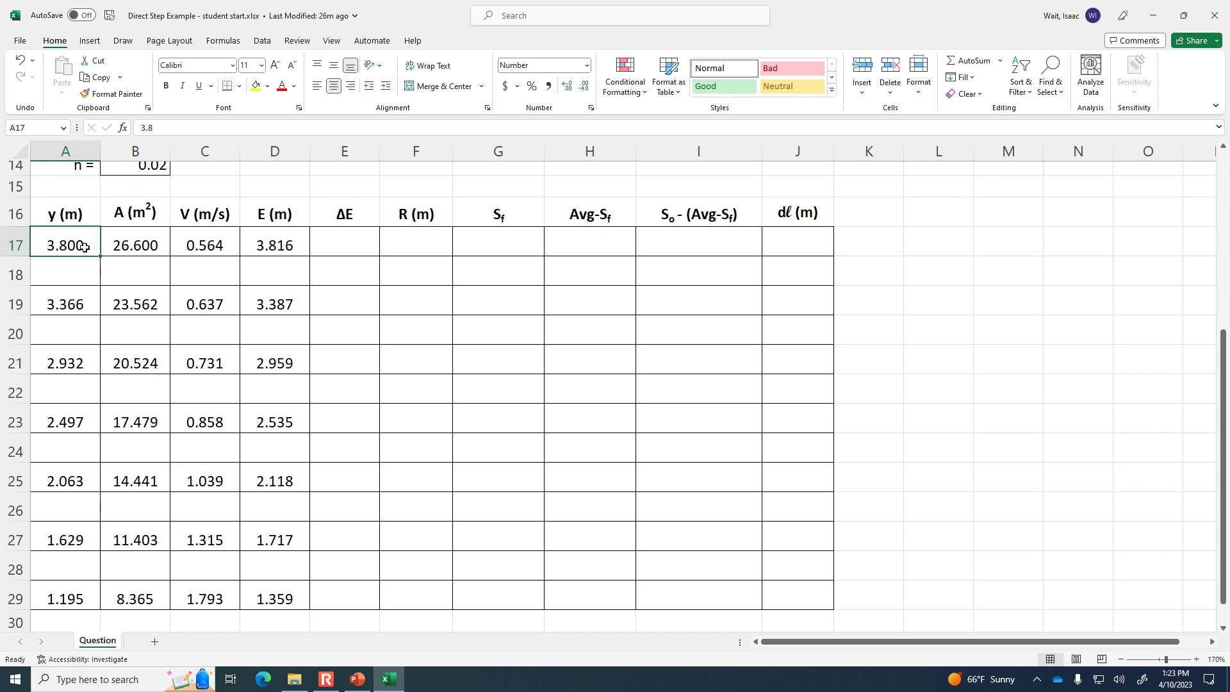
{"action": "left_click", "coordinate": [76, 291]}
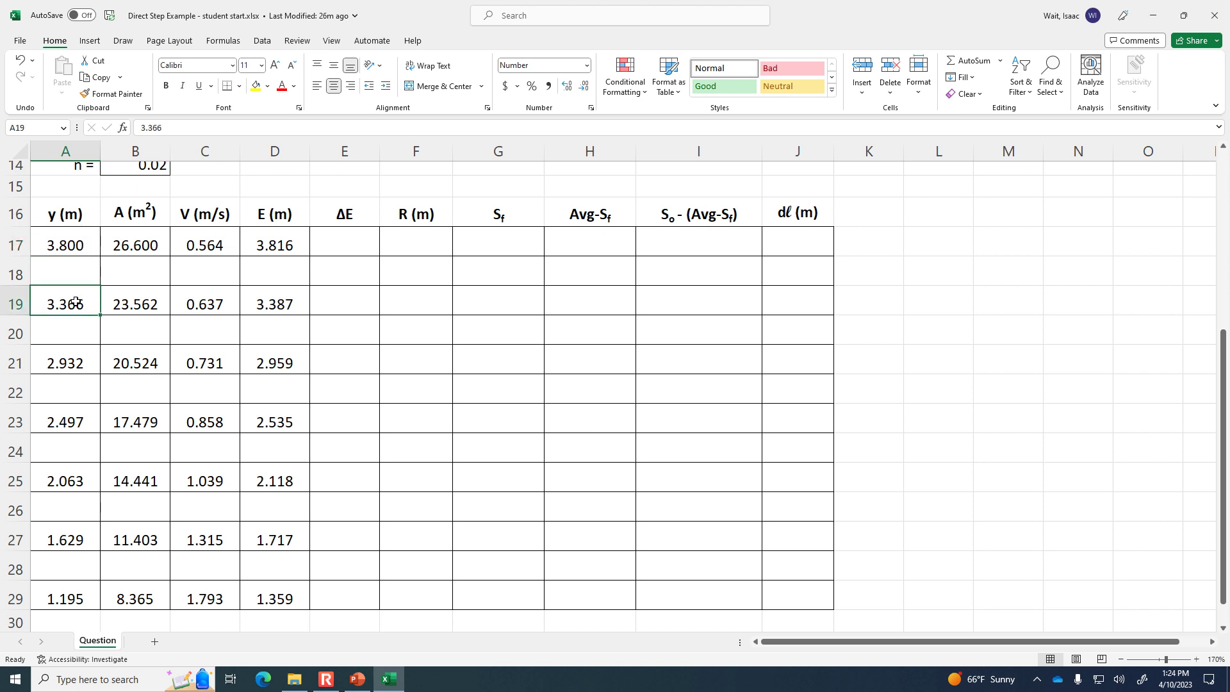
{"action": "left_click", "coordinate": [365, 274]}
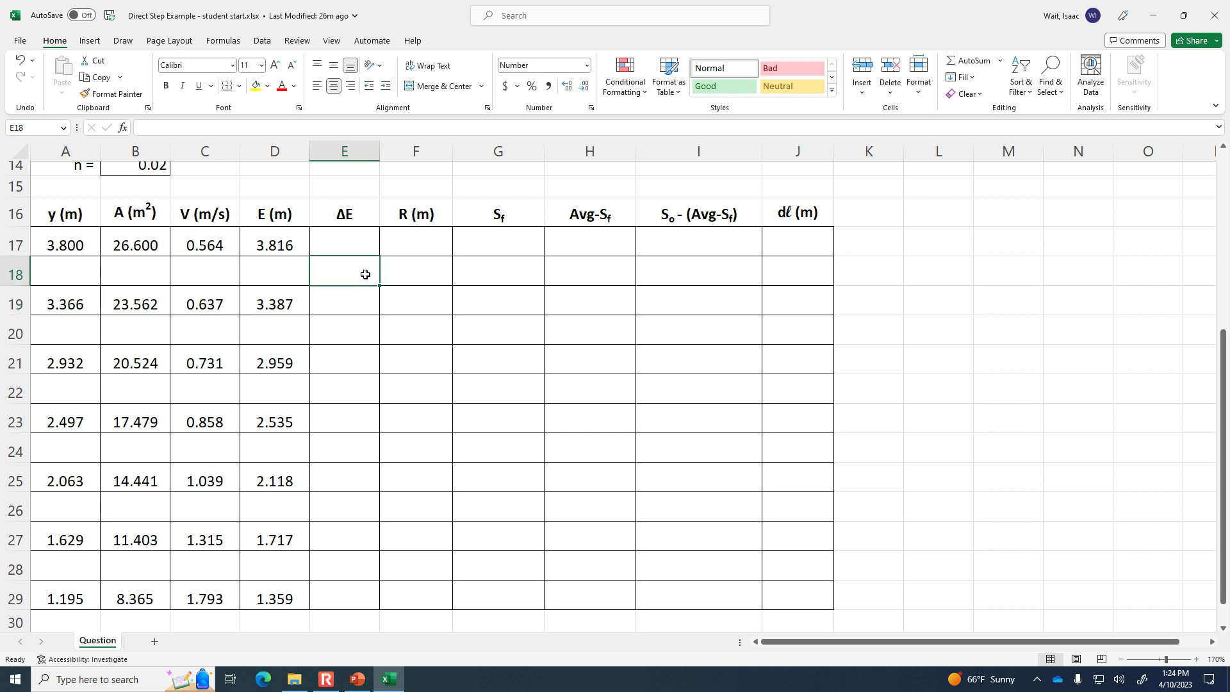
{"action": "type", "text": "="}
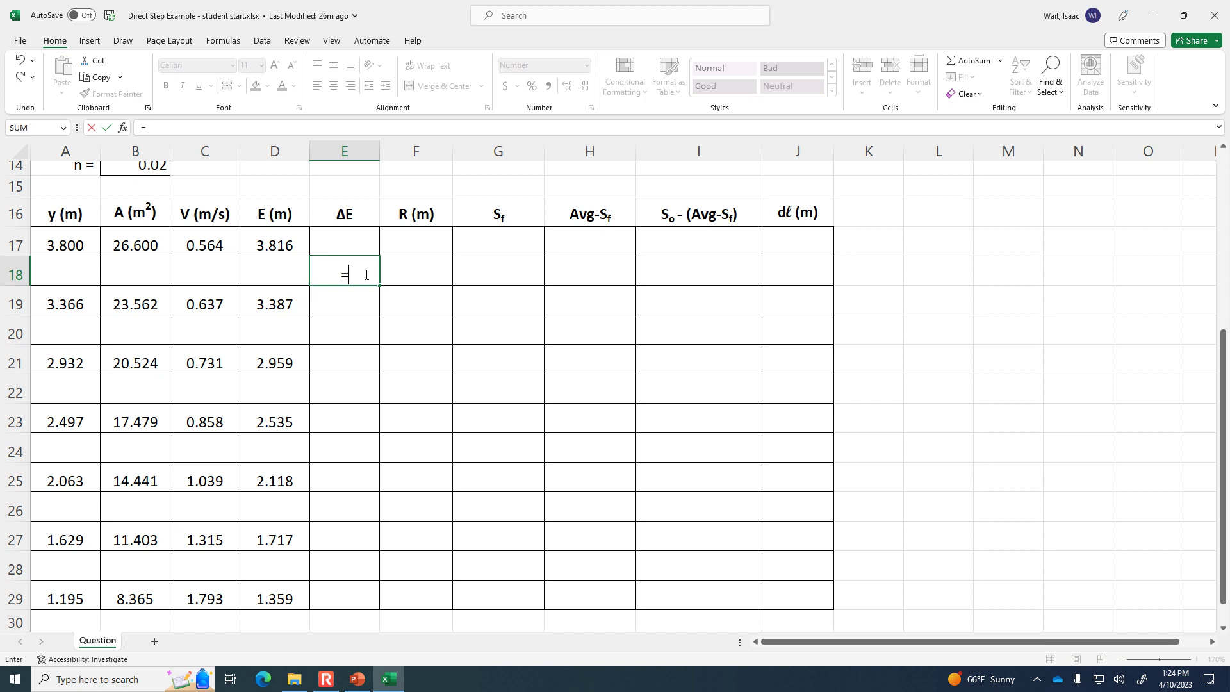
{"action": "left_click", "coordinate": [272, 307]}
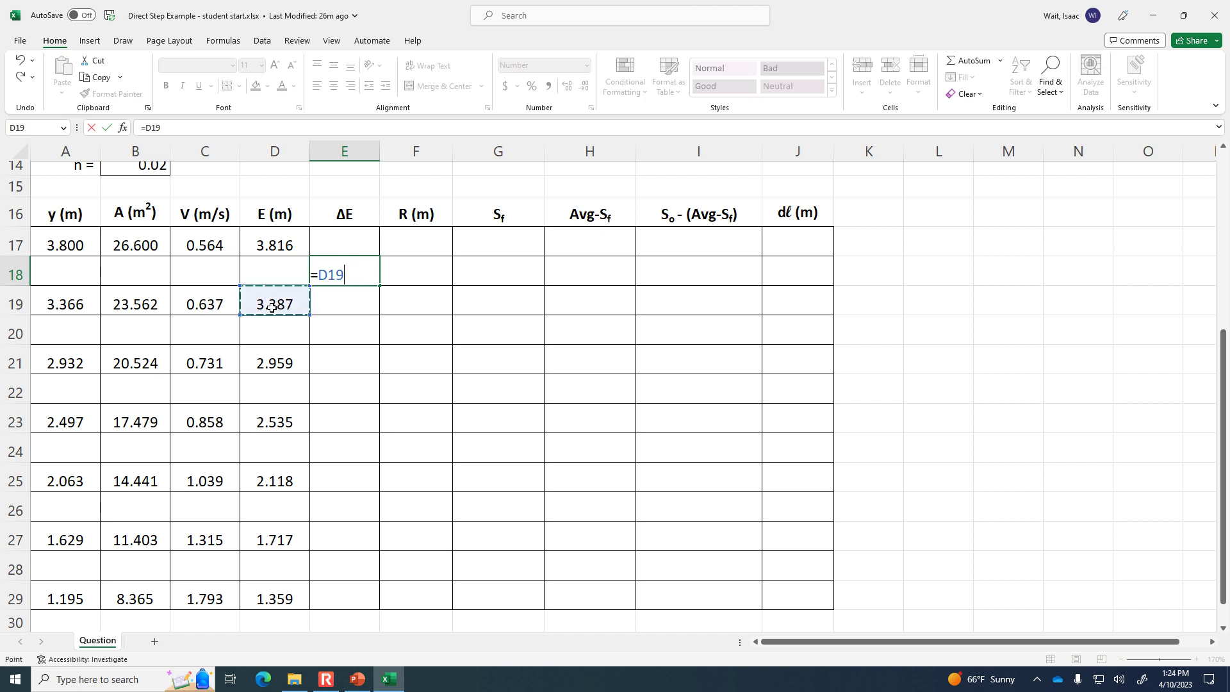
{"action": "type", "text": "-"}
{"action": "left_click", "coordinate": [279, 244]}
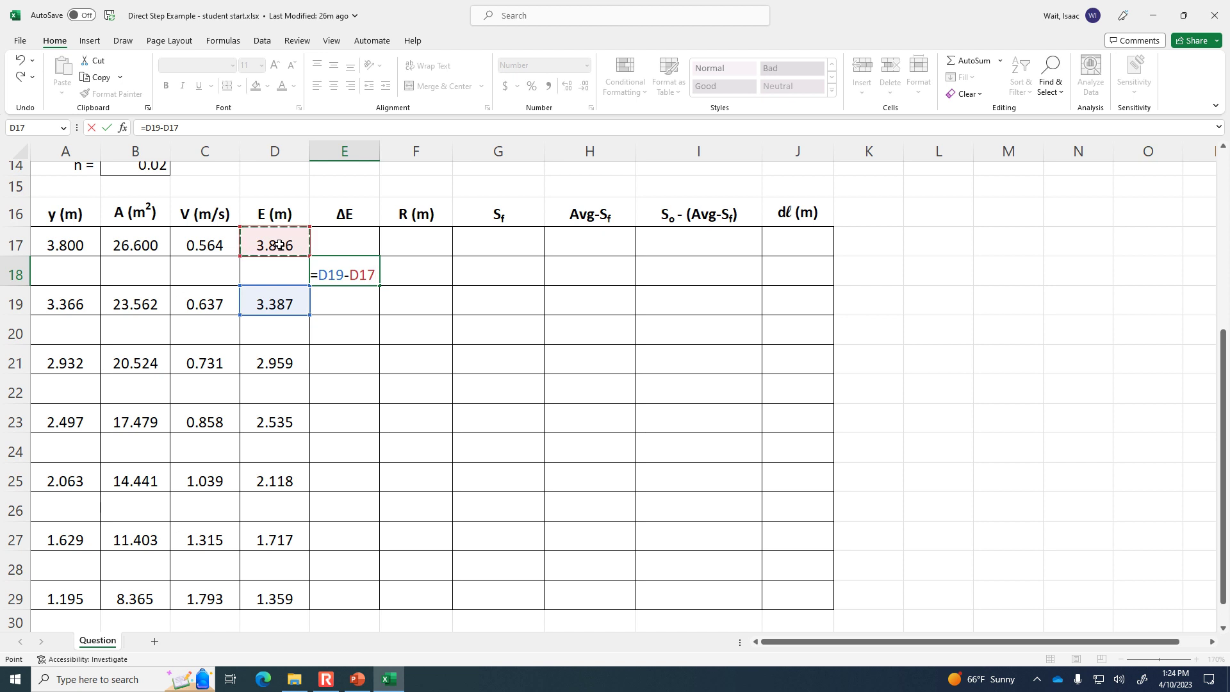
{"action": "key", "text": "Return"}
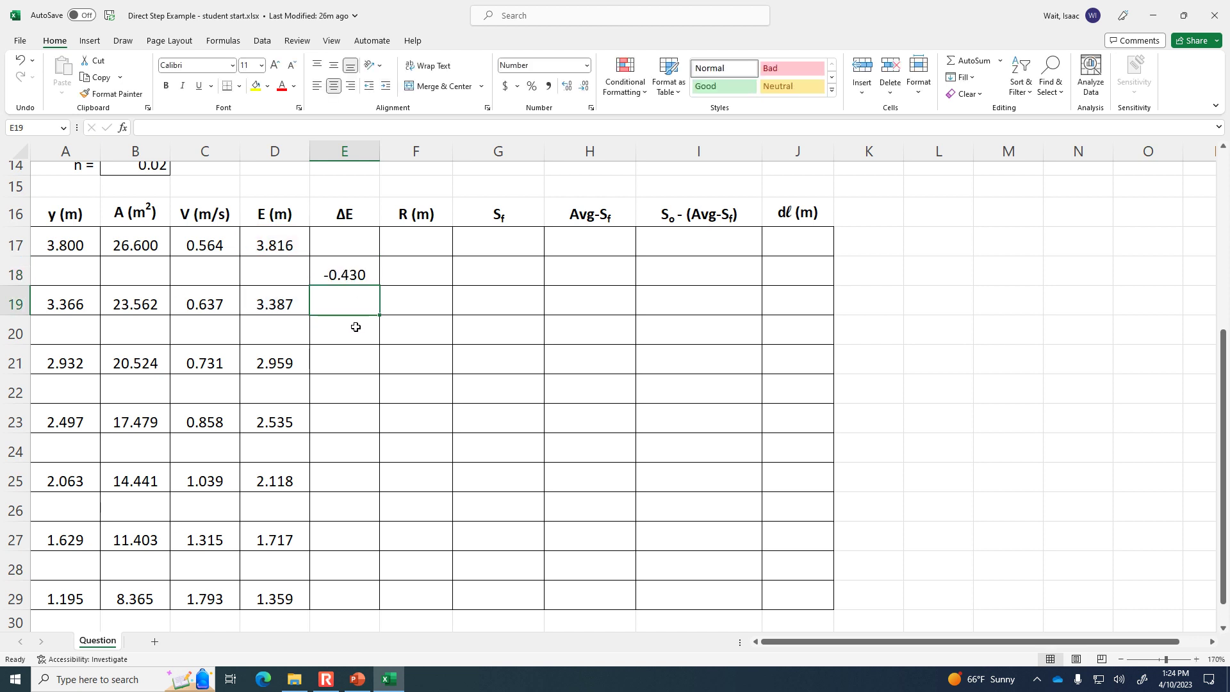
Copy the ΔE formula from E18 into the other in-between rows: E20, E22, E24, E26 and E28
{"action": "left_click", "coordinate": [356, 271]}
{"action": "key", "text": "ctrl+c"}
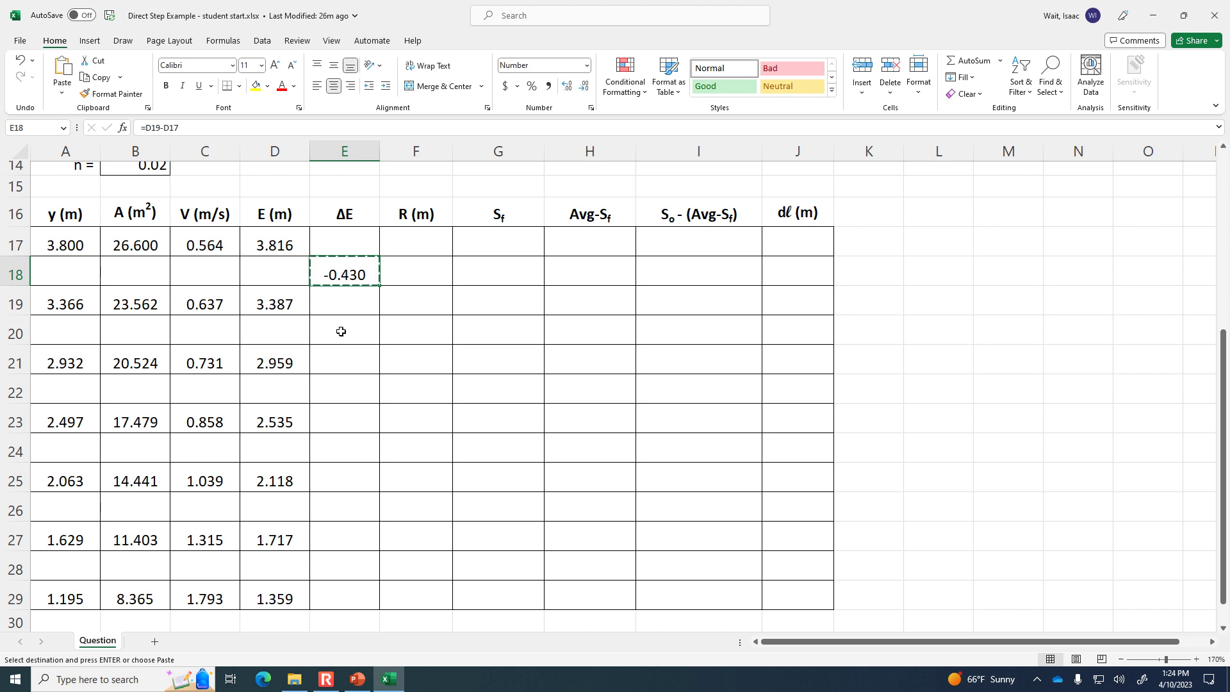
{"action": "left_click", "coordinate": [341, 331]}
{"action": "key", "text": "ctrl+v"}
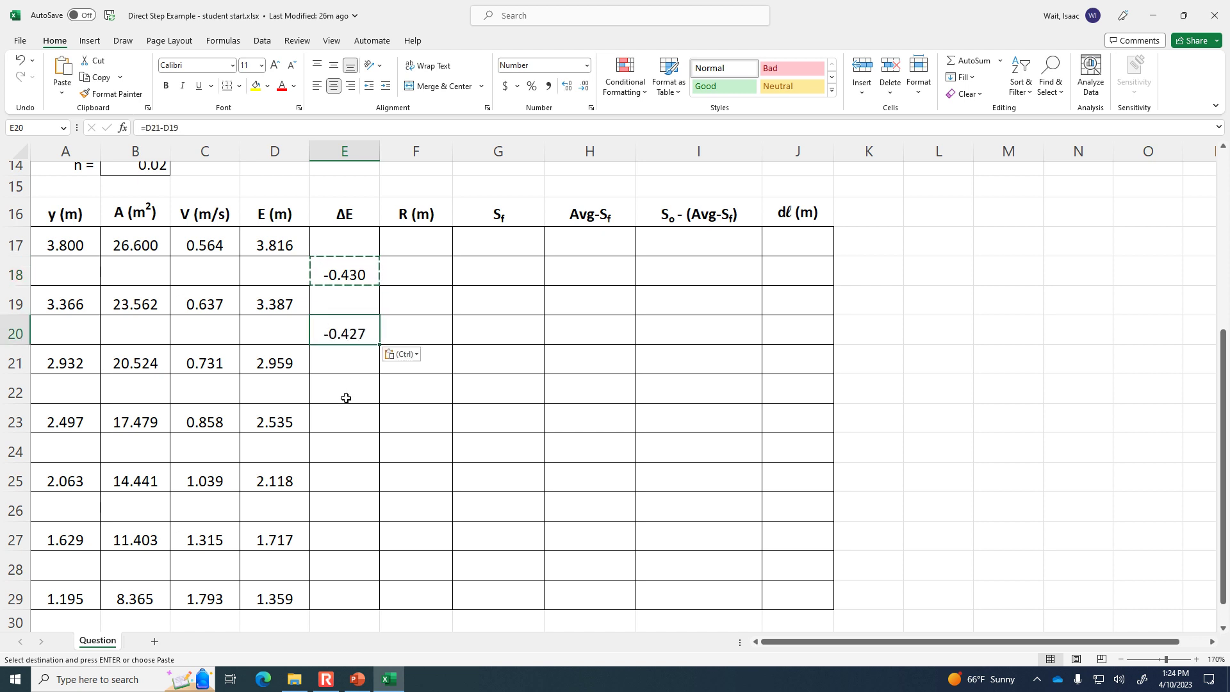
{"action": "left_click", "coordinate": [348, 385]}
{"action": "key", "text": "ctrl+v"}
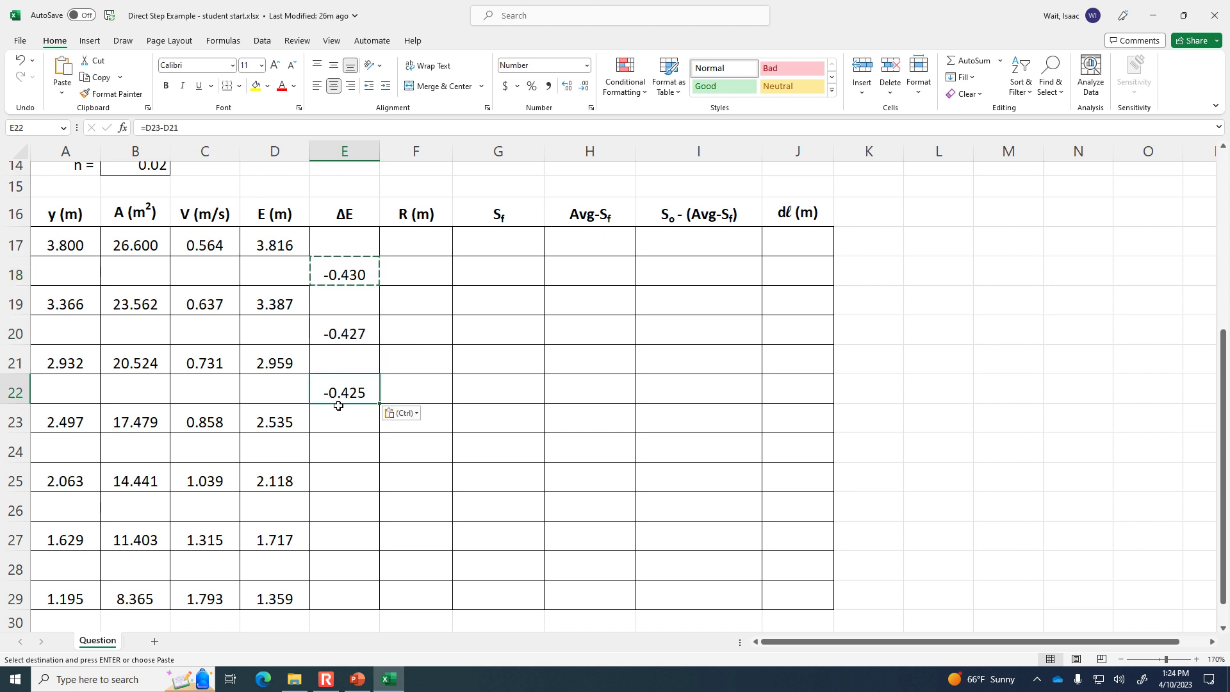
{"action": "left_click", "coordinate": [333, 451]}
{"action": "key", "text": "ctrl+v"}
{"action": "left_click", "coordinate": [330, 506]}
{"action": "key", "text": "ctrl+v"}
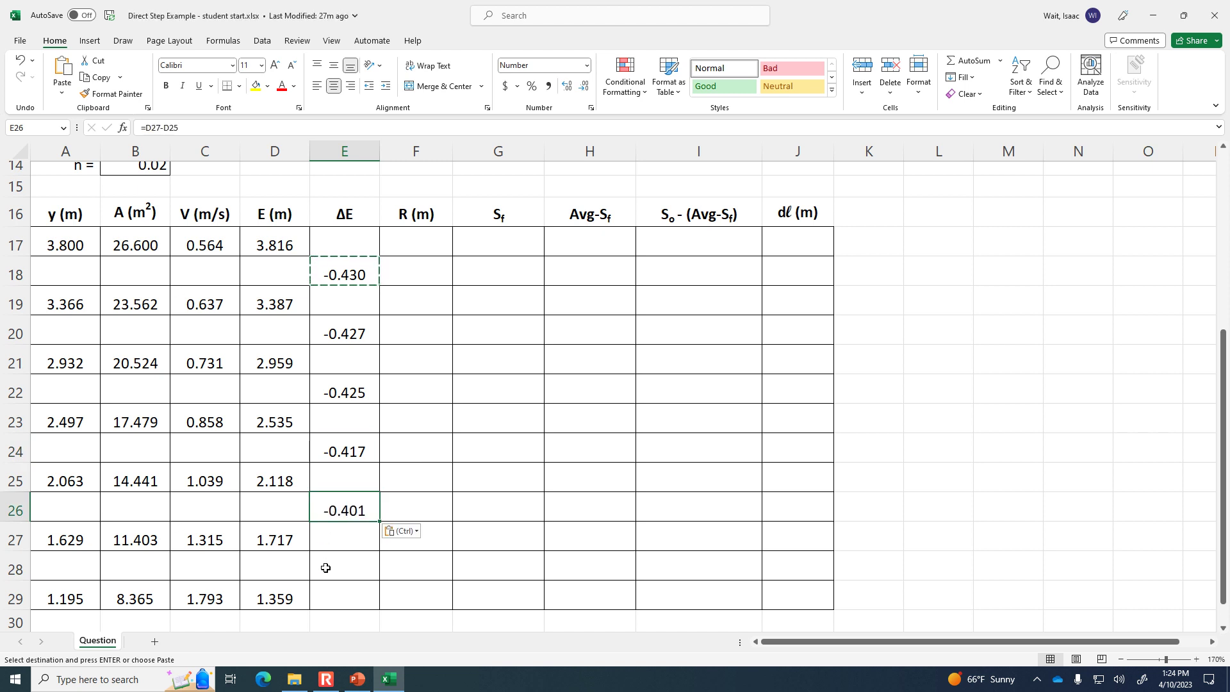
{"action": "left_click", "coordinate": [326, 566]}
{"action": "key", "text": "ctrl+v"}
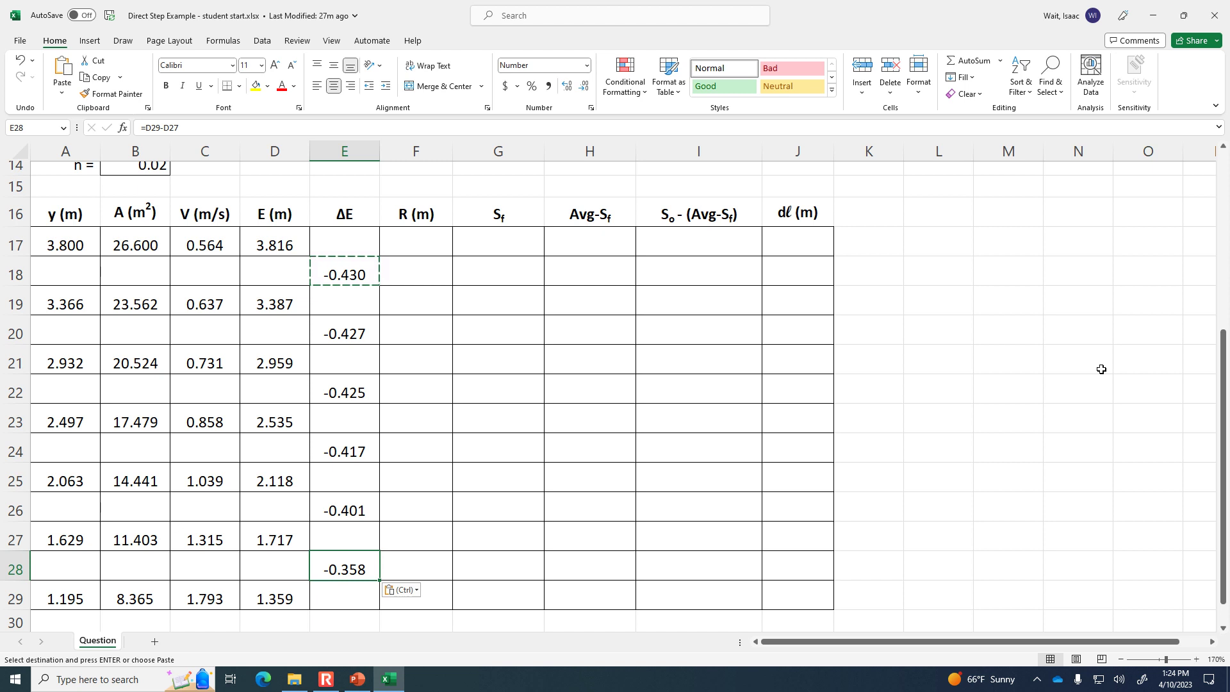
Enter the hydraulic radius formula =B17/($B$11+2*A17) in F17, keeping the channel width reference absolute
{"action": "double_click", "coordinate": [417, 242]}
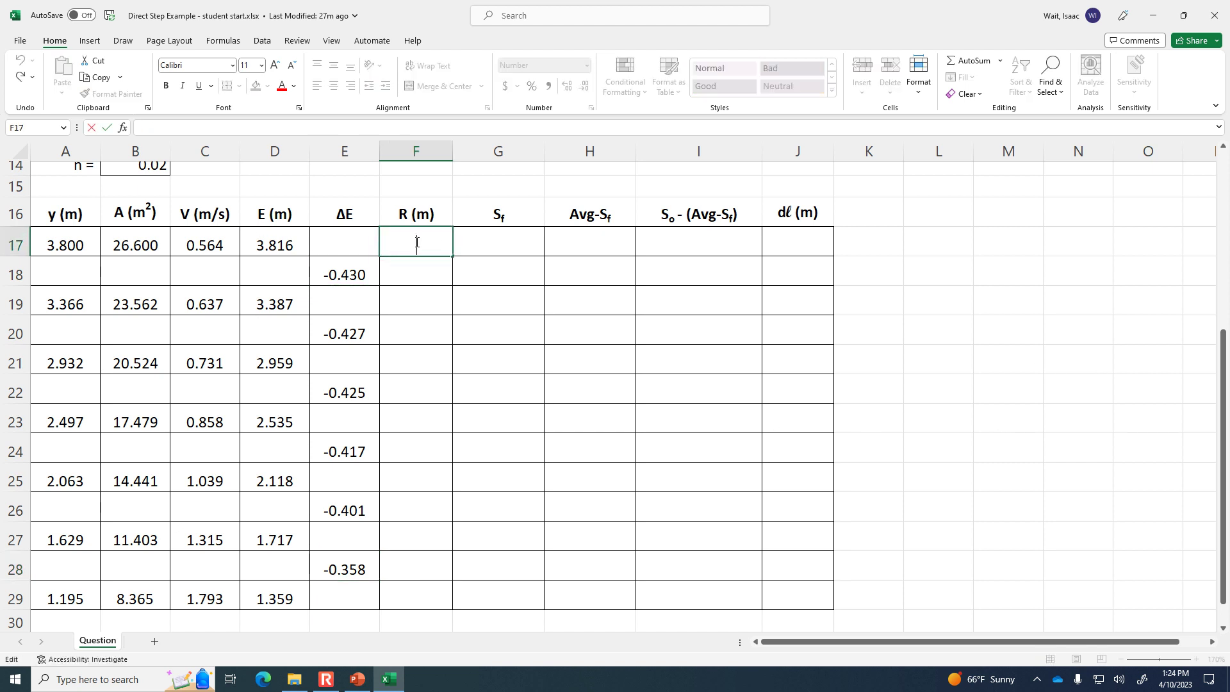
{"action": "scroll", "coordinate": [417, 299], "scroll_direction": "up", "scroll_amount": 1}
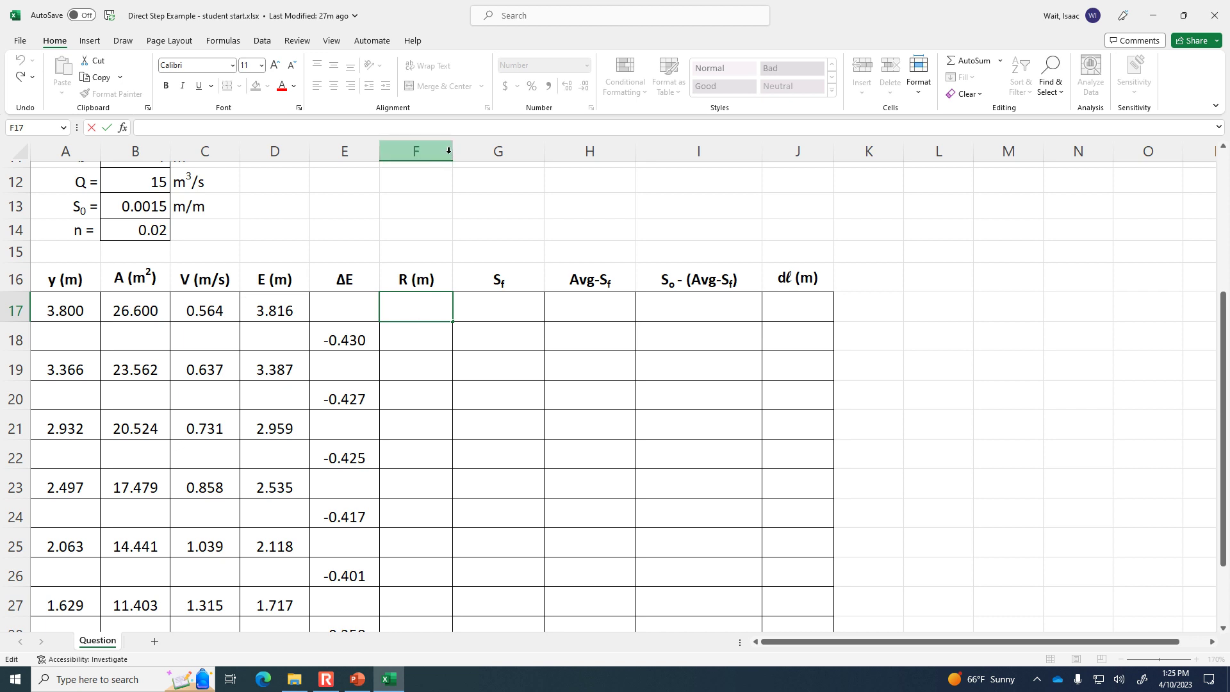
{"action": "type", "text": "="}
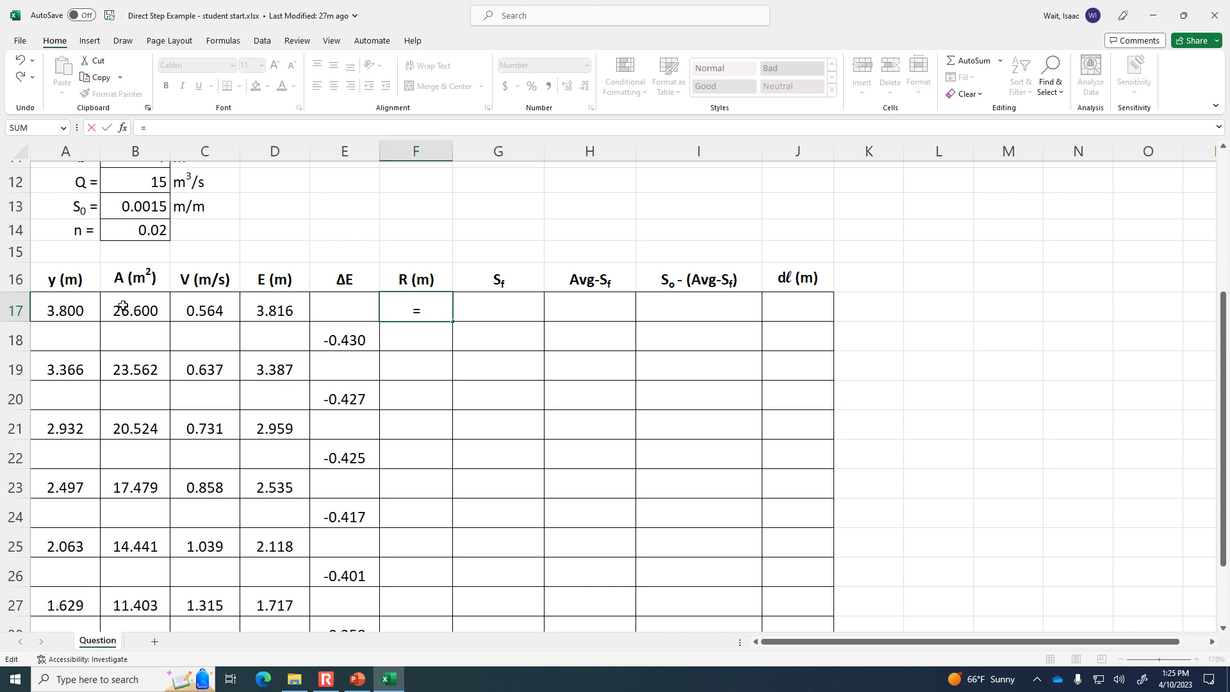
{"action": "left_click", "coordinate": [123, 308]}
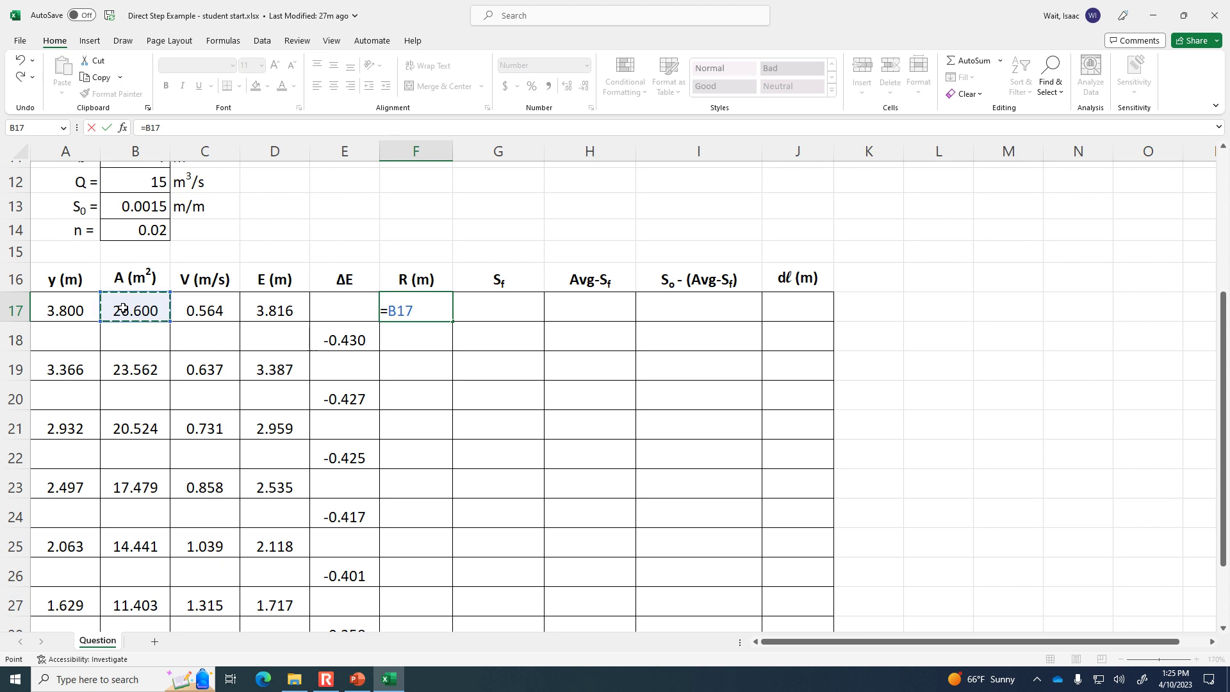
{"action": "type", "text": "/("}
{"action": "scroll", "coordinate": [134, 266], "scroll_direction": "up", "scroll_amount": 1}
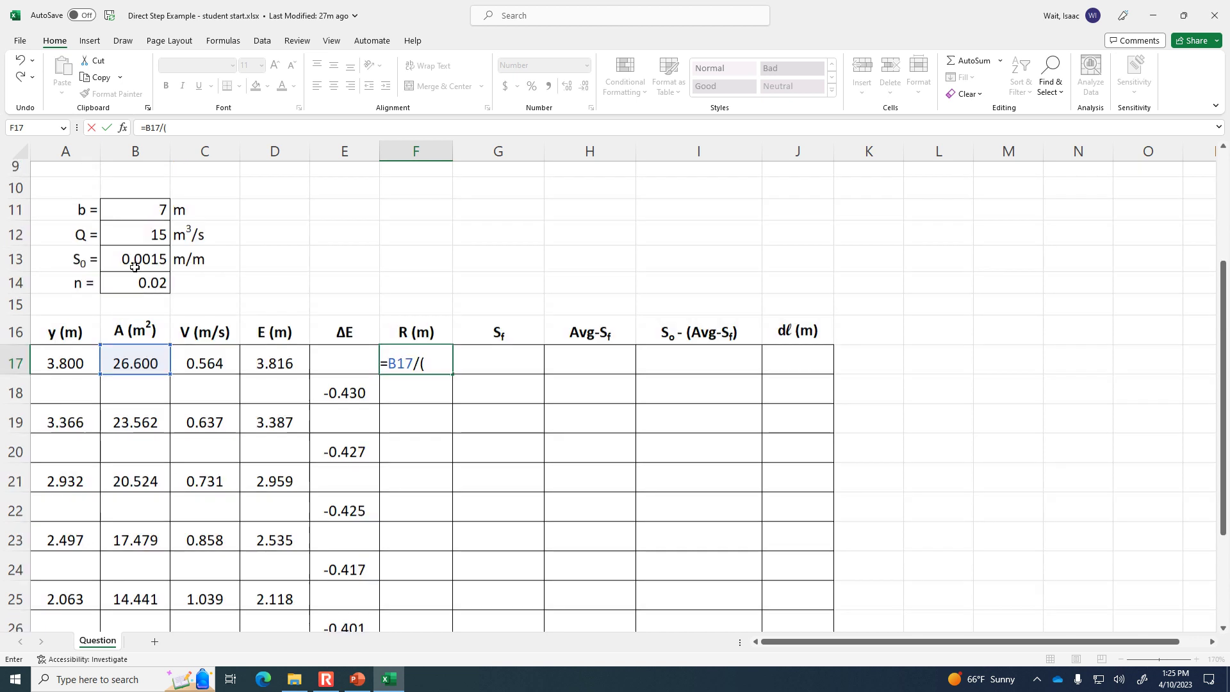
{"action": "left_click", "coordinate": [161, 218]}
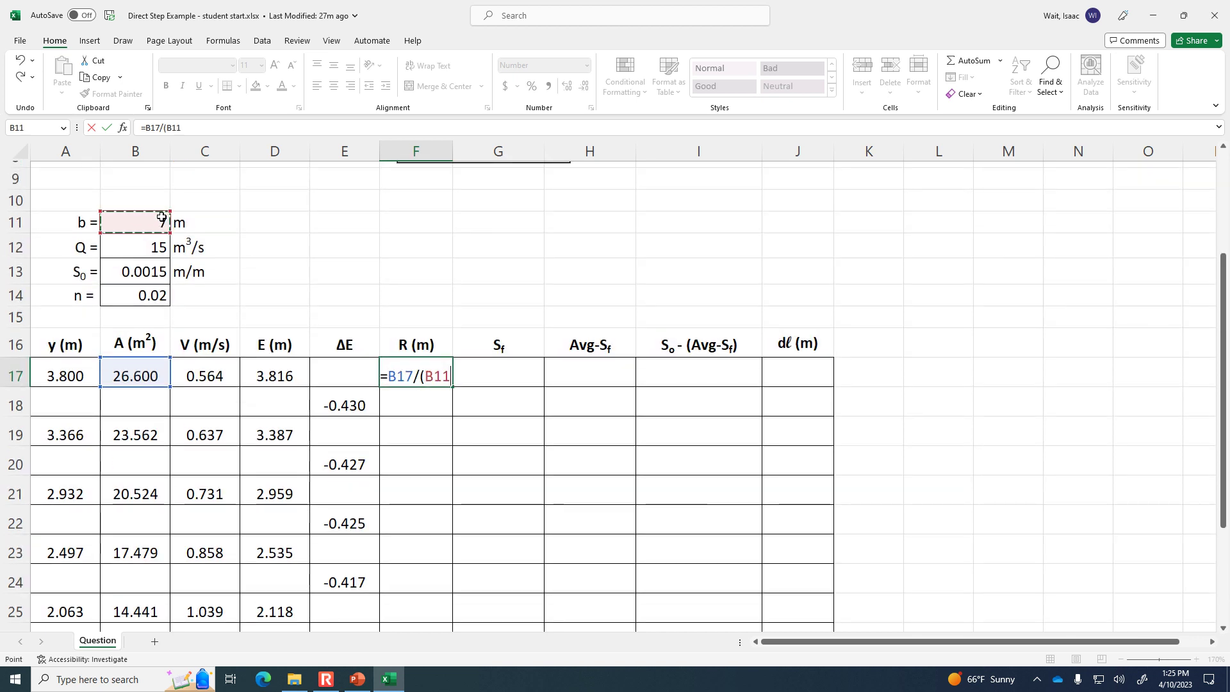
{"action": "key", "text": "F4"}
{"action": "type", "text": "+2*"}
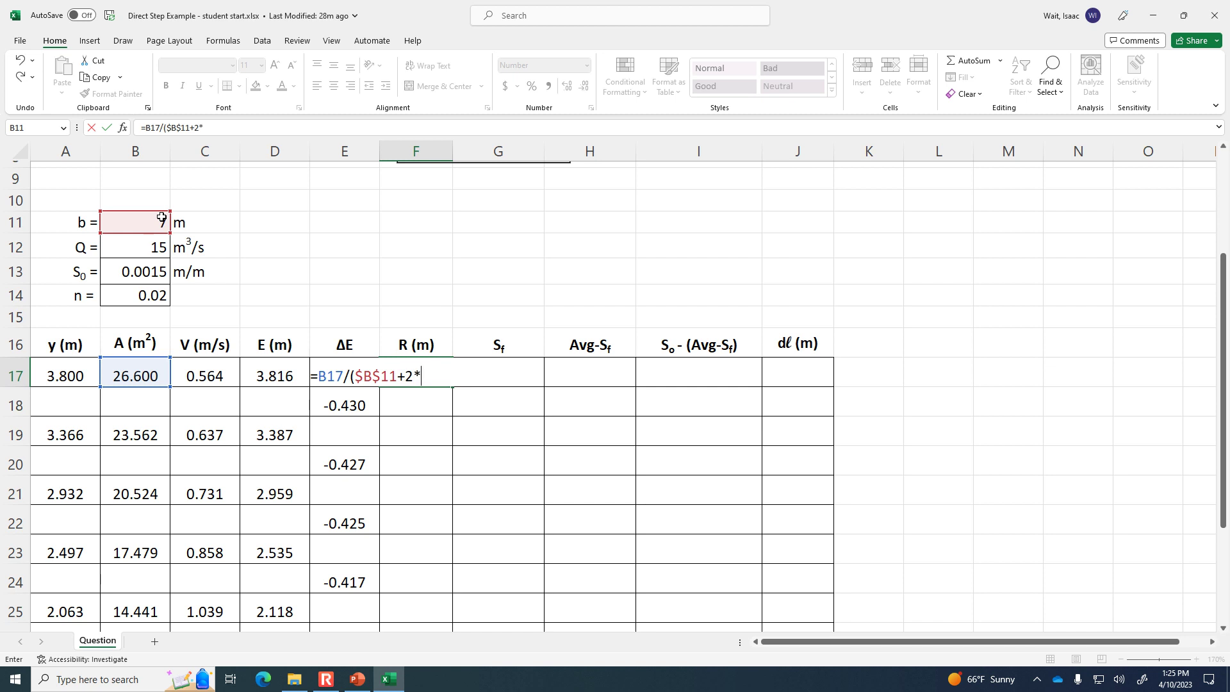
{"action": "left_click", "coordinate": [69, 377]}
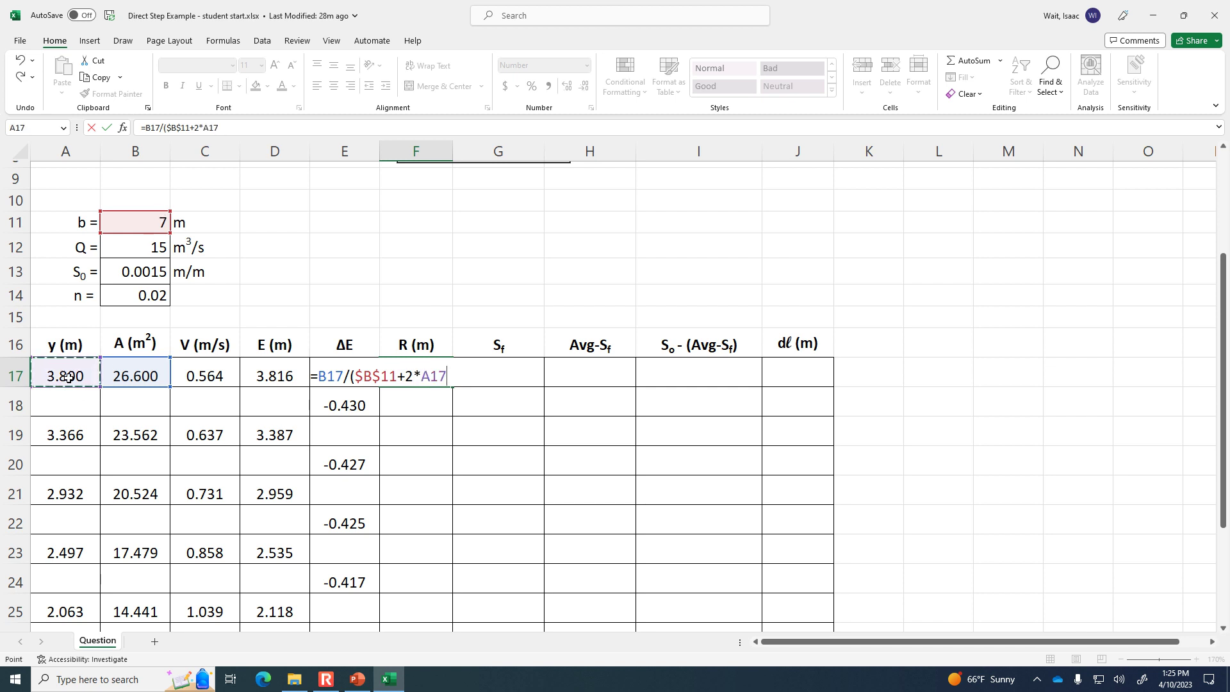
{"action": "type", "text": ")"}
{"action": "key", "text": "Return"}
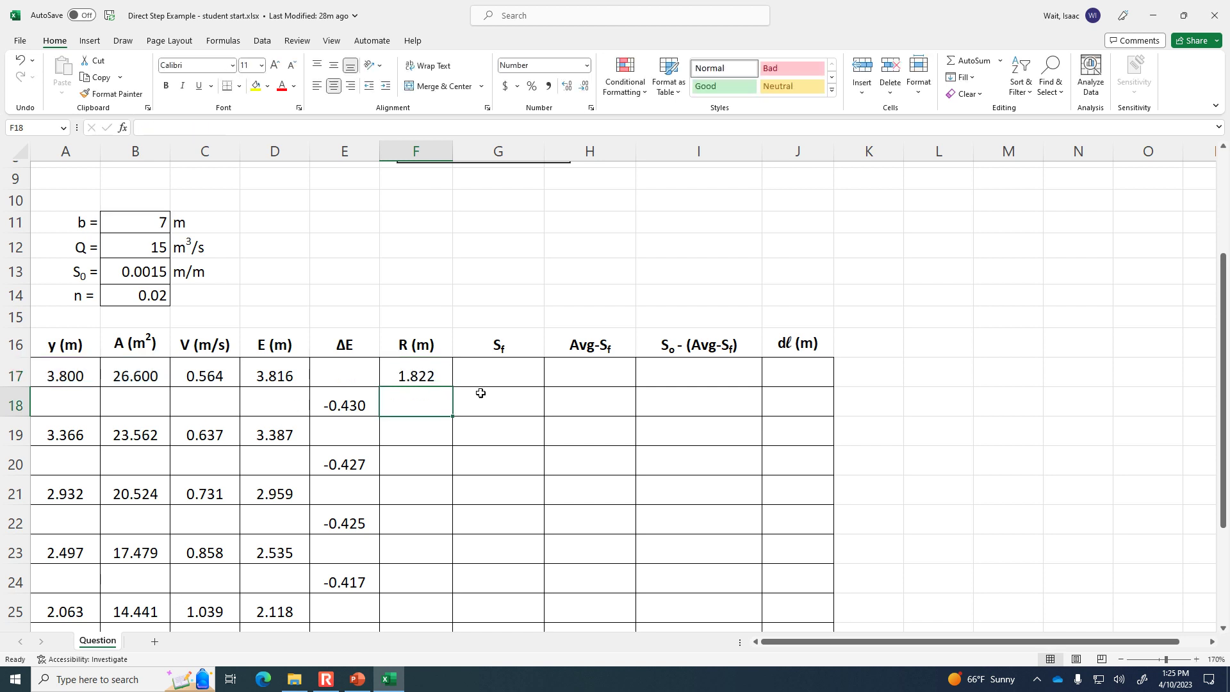
Fill the hydraulic radius formula from F17 down the R (m) column through F29, leaving F30 empty
{"action": "left_click", "coordinate": [437, 379]}
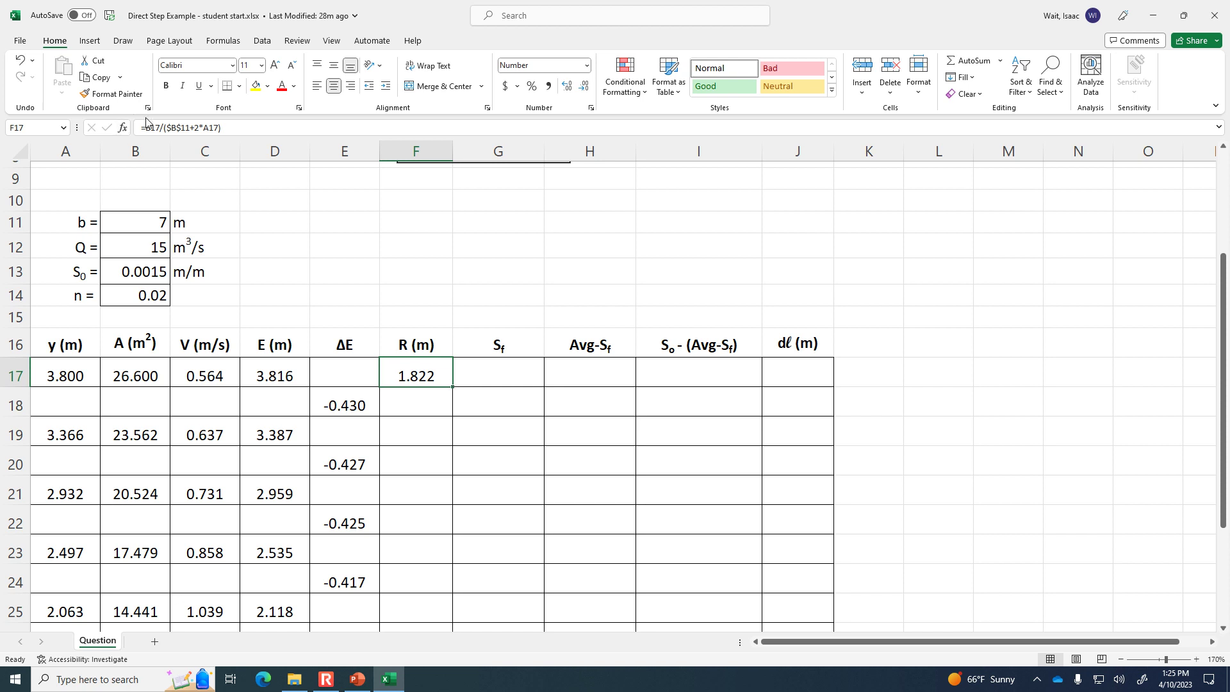
{"action": "left_click", "coordinate": [270, 129]}
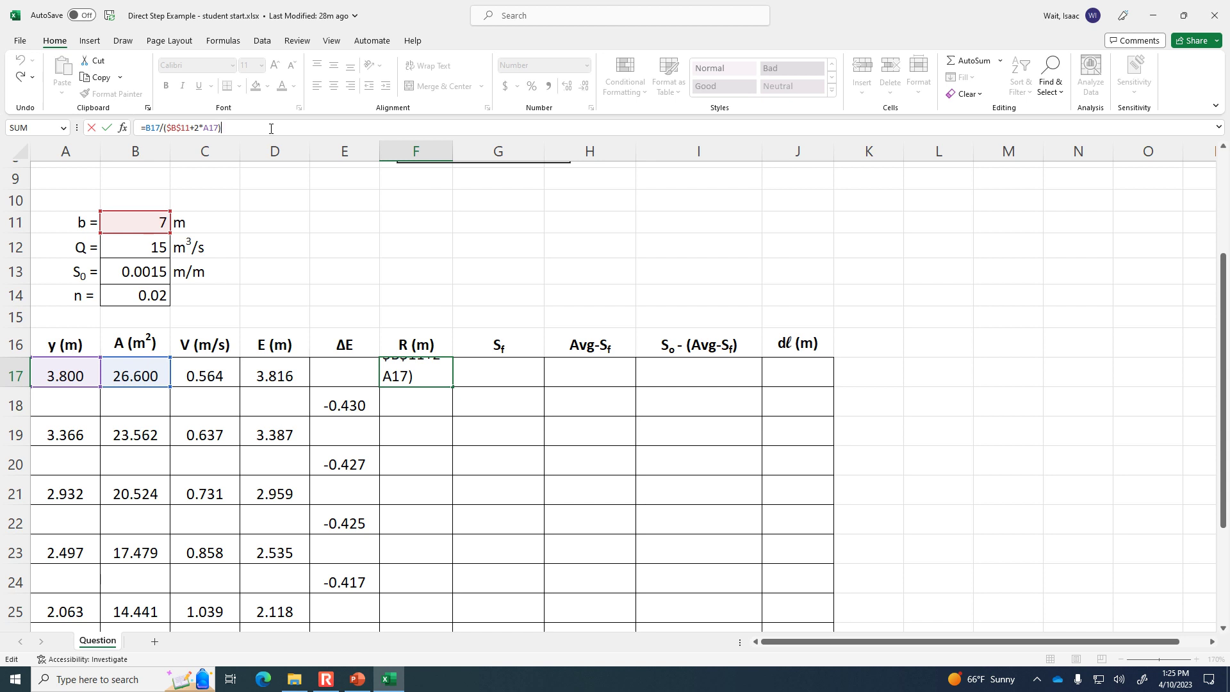
{"action": "key", "text": "ctrl+Return"}
{"action": "left_click_drag", "start_coordinate": [452, 386], "coordinate": [424, 596]}
{"action": "key", "text": "Delete"}
Clear the hydraulic radius results from the blank in-between rows: F18, F20, F22, F24, F26 and F28
{"action": "scroll", "coordinate": [426, 544], "scroll_direction": "up", "scroll_amount": 4}
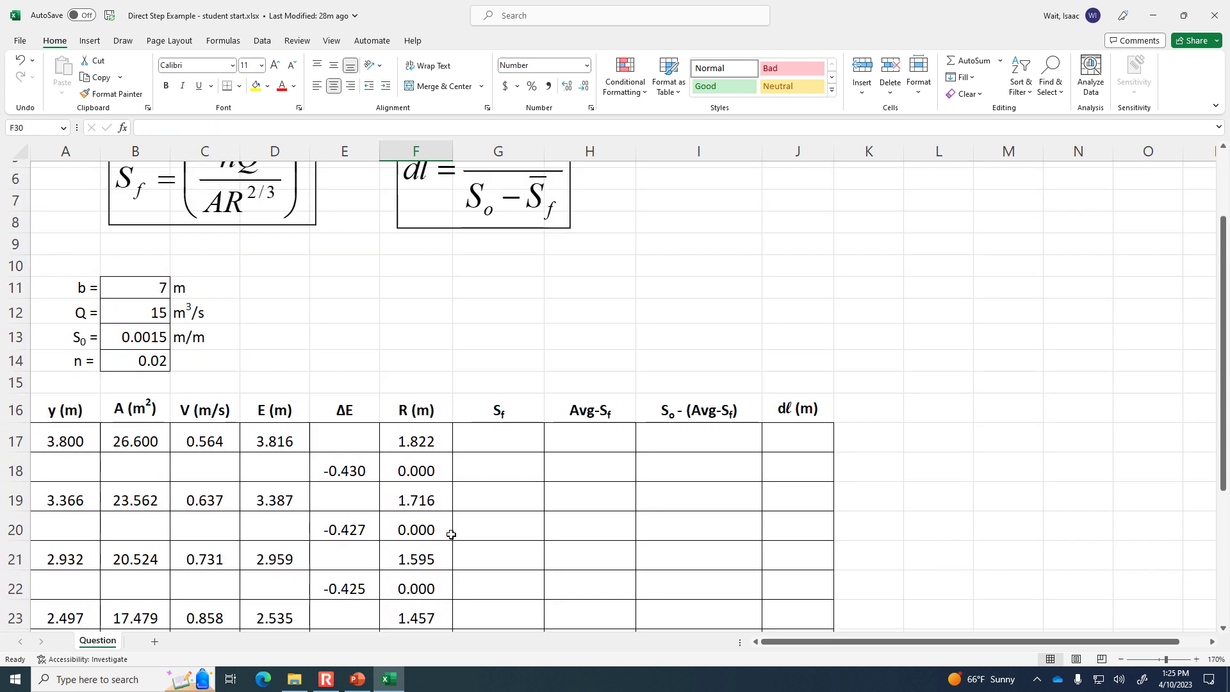
{"action": "left_click", "coordinate": [425, 472]}
{"action": "key", "text": "Delete"}
{"action": "left_click", "coordinate": [423, 529]}
{"action": "key", "text": "Delete"}
{"action": "left_click", "coordinate": [422, 588]}
{"action": "key", "text": "Delete"}
{"action": "scroll", "coordinate": [423, 577], "scroll_direction": "down", "scroll_amount": 2}
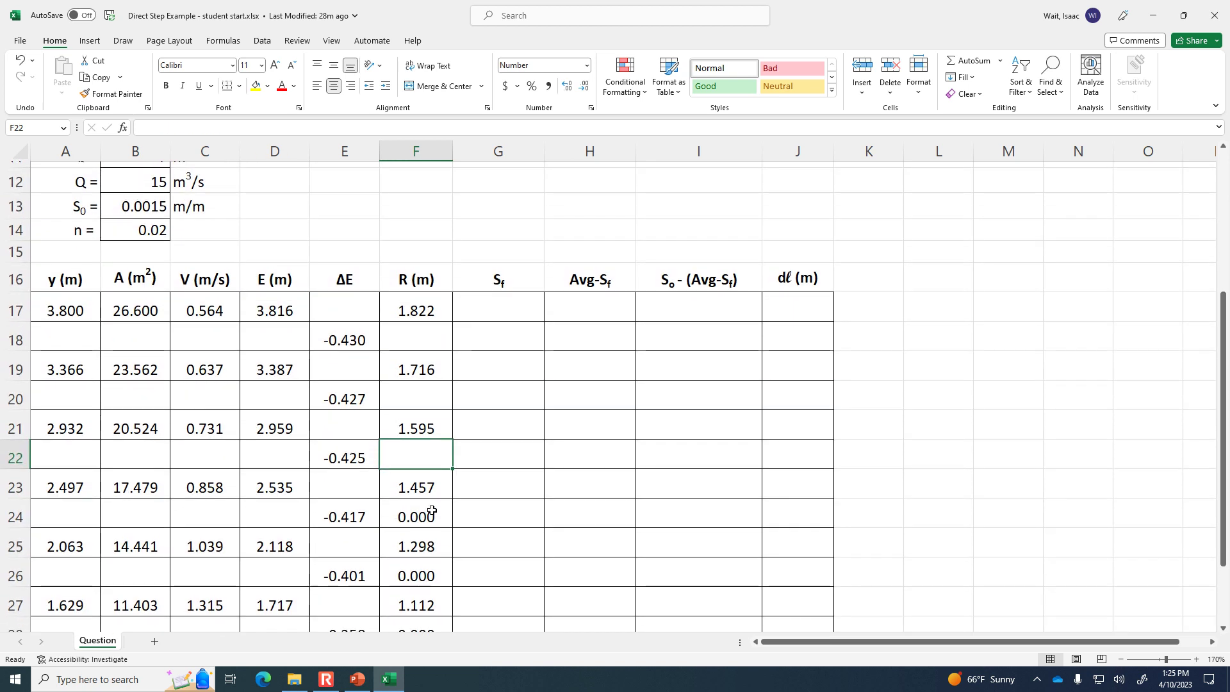
{"action": "left_click", "coordinate": [432, 518]}
{"action": "key", "text": "Delete"}
{"action": "left_click", "coordinate": [419, 572]}
{"action": "key", "text": "Delete"}
{"action": "scroll", "coordinate": [424, 569], "scroll_direction": "down", "scroll_amount": 2}
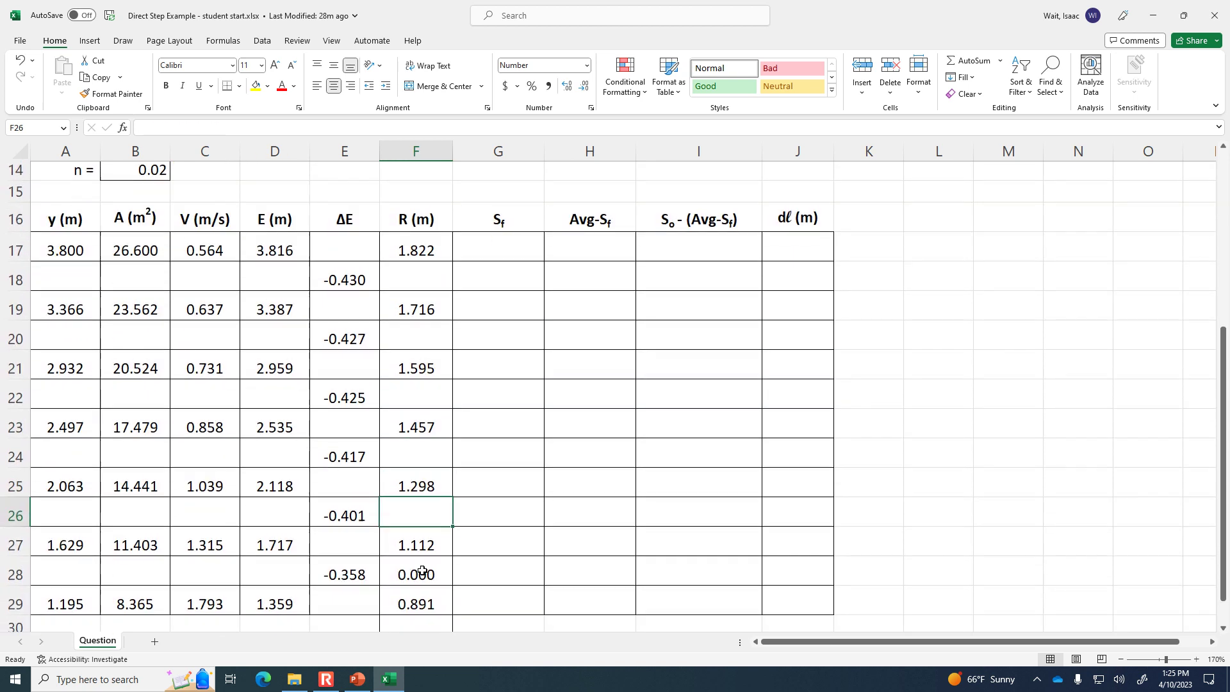
{"action": "left_click", "coordinate": [422, 569]}
{"action": "key", "text": "Delete"}
Move the Sf equation box to just above the Sf column header and the dl equation box over columns A to C
{"action": "scroll", "coordinate": [494, 448], "scroll_direction": "up", "scroll_amount": 2}
{"action": "left_click", "coordinate": [497, 371]}
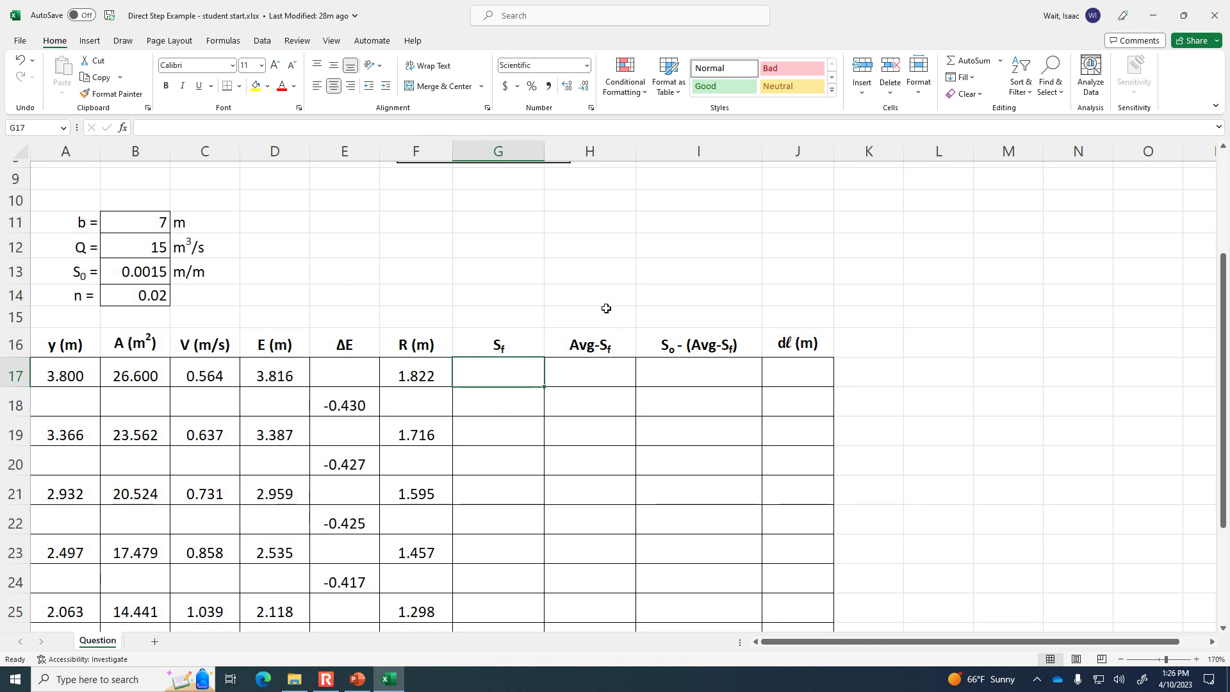
{"action": "scroll", "coordinate": [607, 308], "scroll_direction": "up", "scroll_amount": 1}
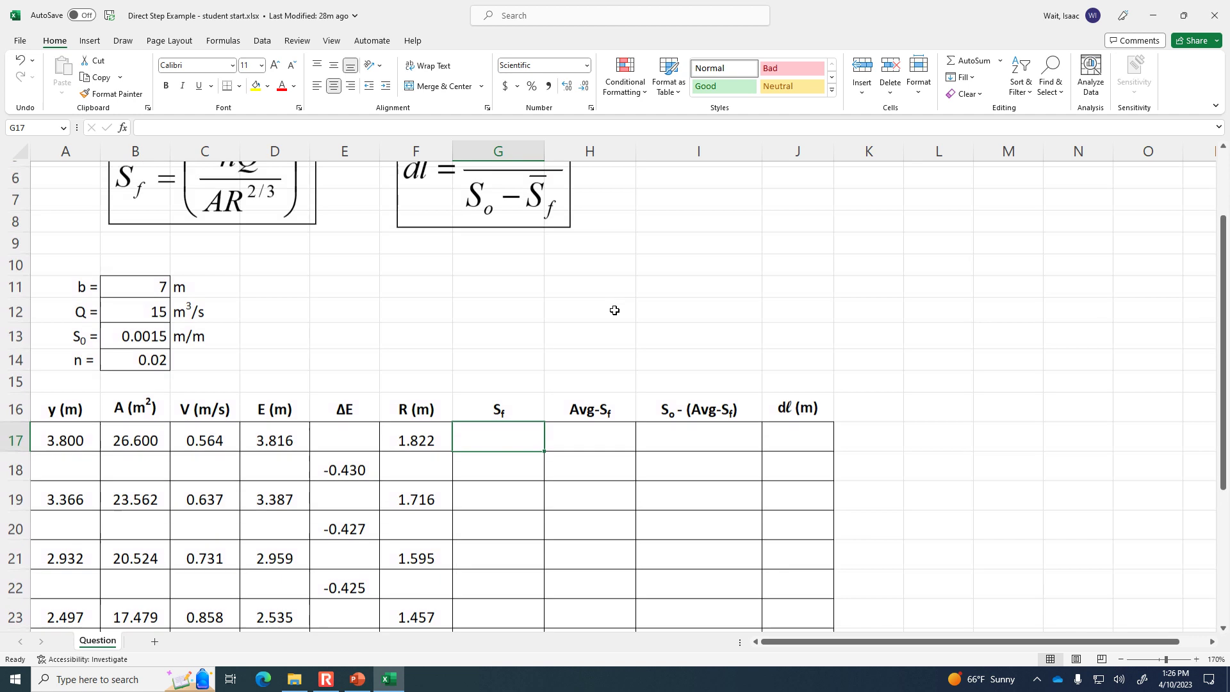
{"action": "left_click", "coordinate": [511, 406]}
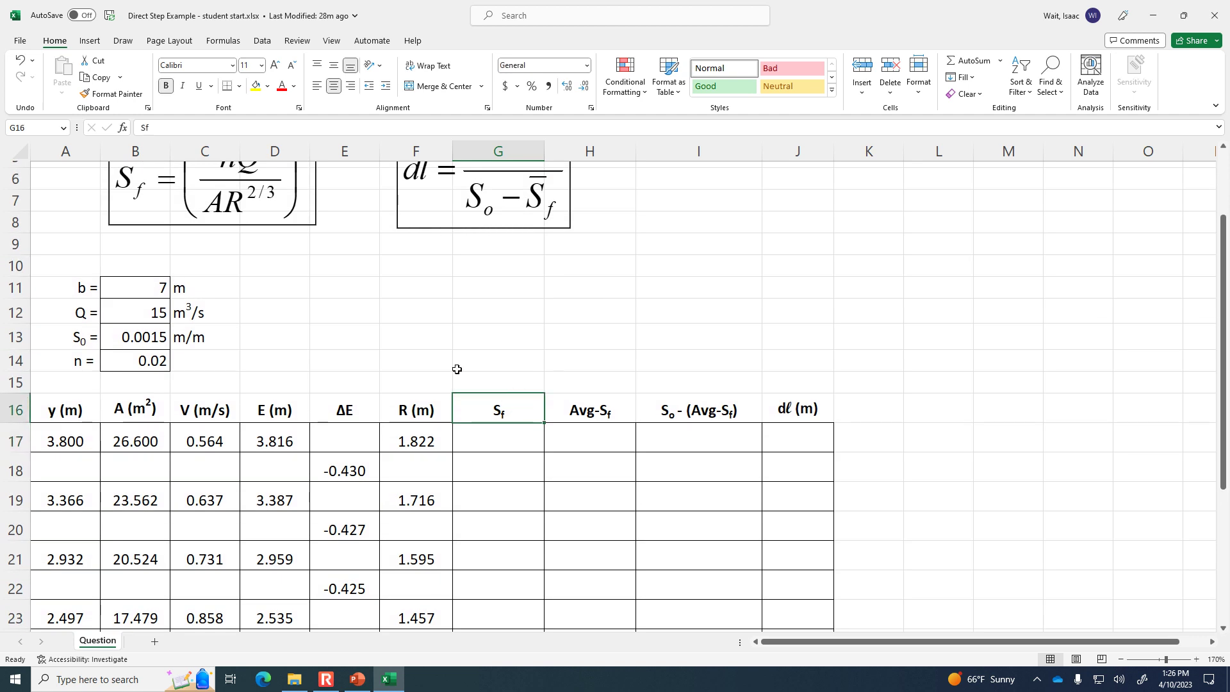
{"action": "left_click_drag", "start_coordinate": [280, 205], "coordinate": [570, 356]}
{"action": "left_click_drag", "start_coordinate": [522, 193], "coordinate": [155, 198]}
{"action": "mouse_move", "coordinate": [534, 340]}
{"action": "left_mouse_down"}
{"action": "mouse_move", "coordinate": [543, 313]}
{"action": "mouse_move", "coordinate": [535, 331]}
{"action": "left_mouse_up"}
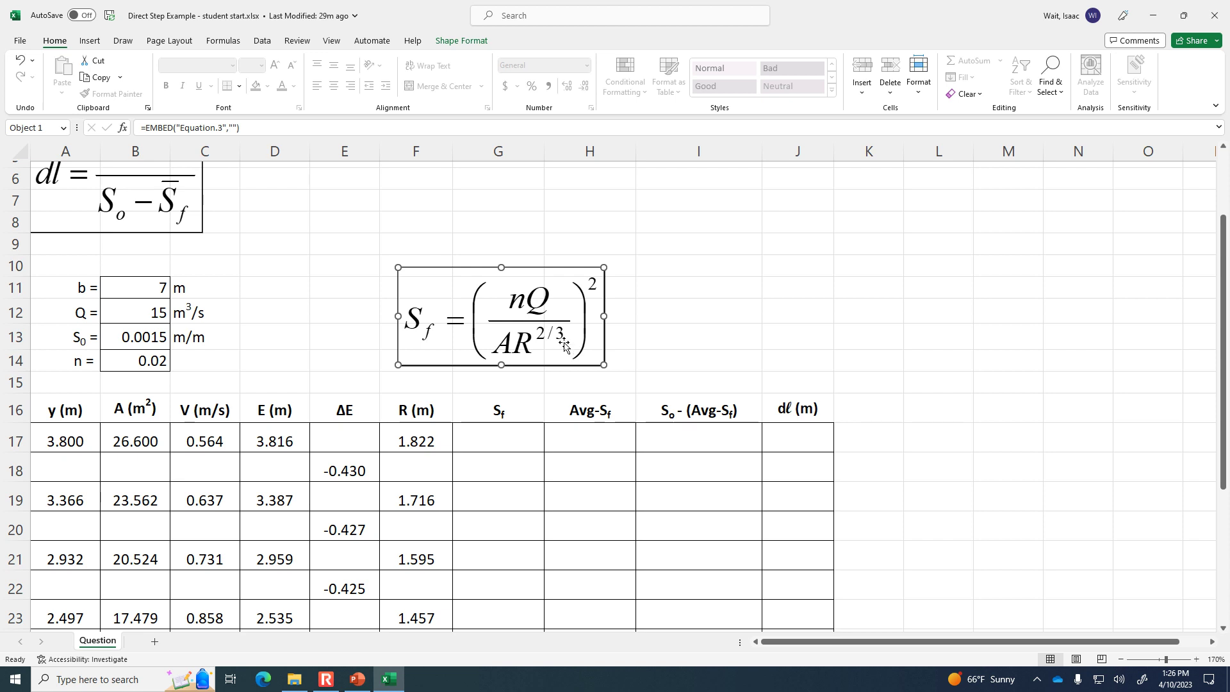
{"action": "left_click_drag", "start_coordinate": [561, 338], "coordinate": [570, 306]}
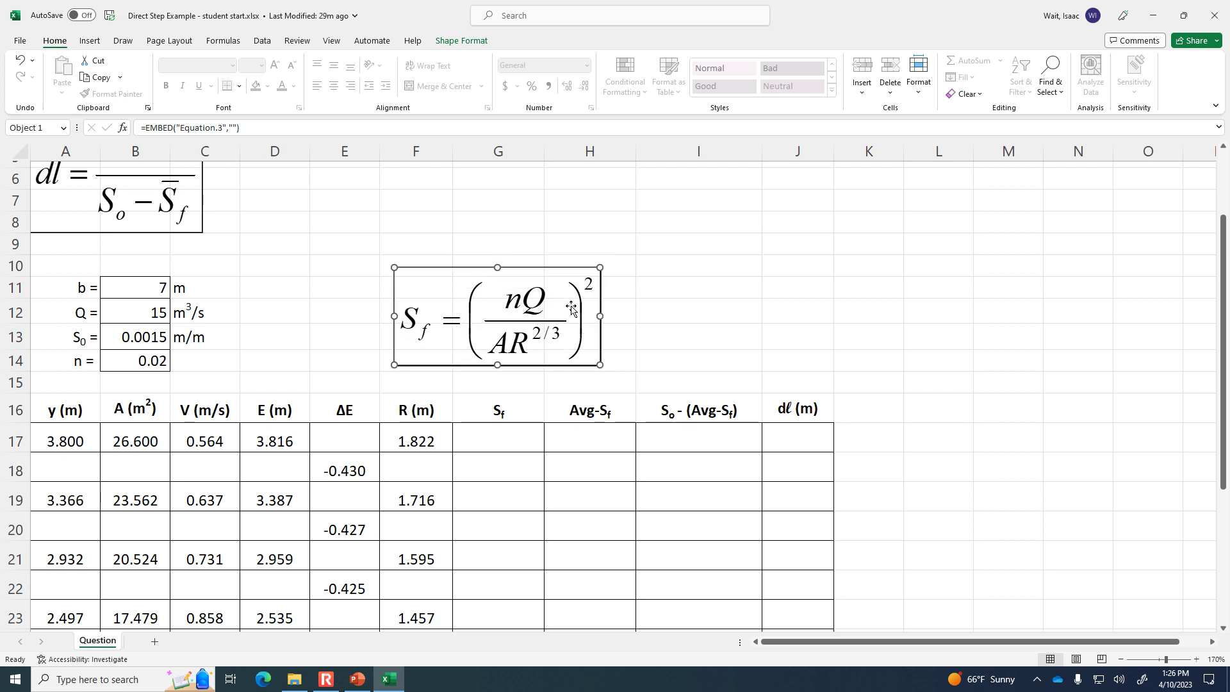
Enter the friction slope formula =($B$14*$B$12/(B17*F17^.666667))^2 in G17
{"action": "left_click", "coordinate": [511, 440]}
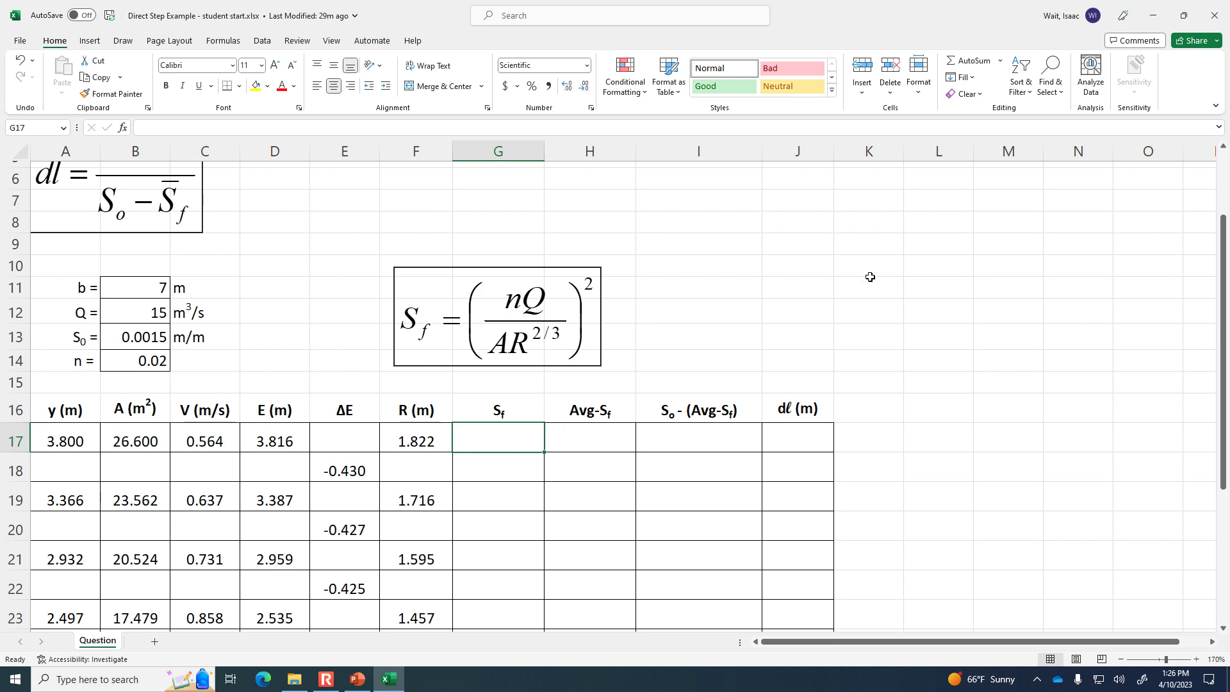
{"action": "type", "text": "=("}
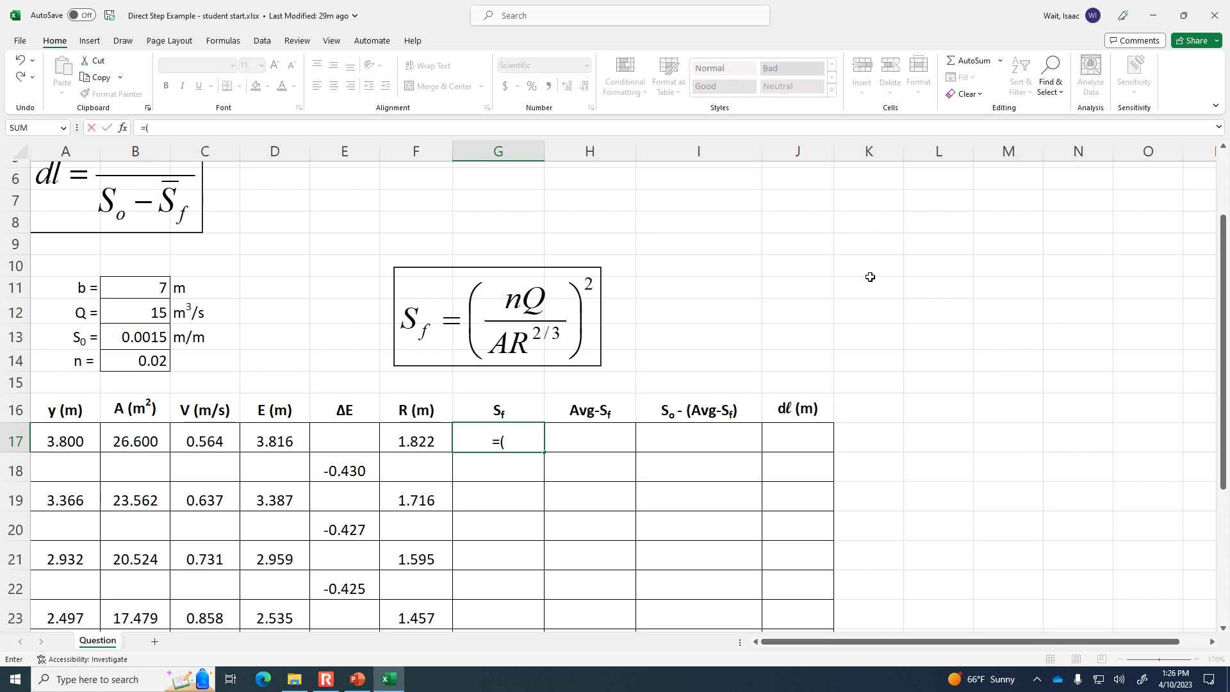
{"action": "left_click", "coordinate": [129, 365]}
{"action": "key", "text": "F4"}
{"action": "type", "text": "*"}
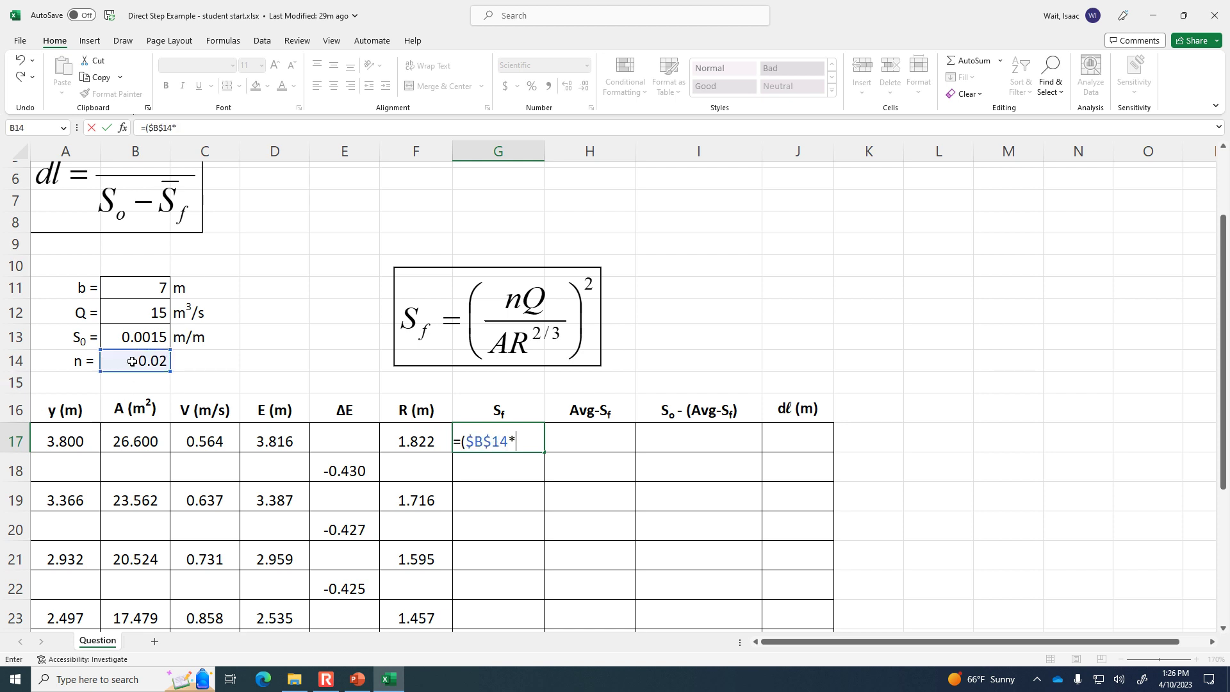
{"action": "left_click", "coordinate": [139, 312]}
{"action": "key", "text": "F4"}
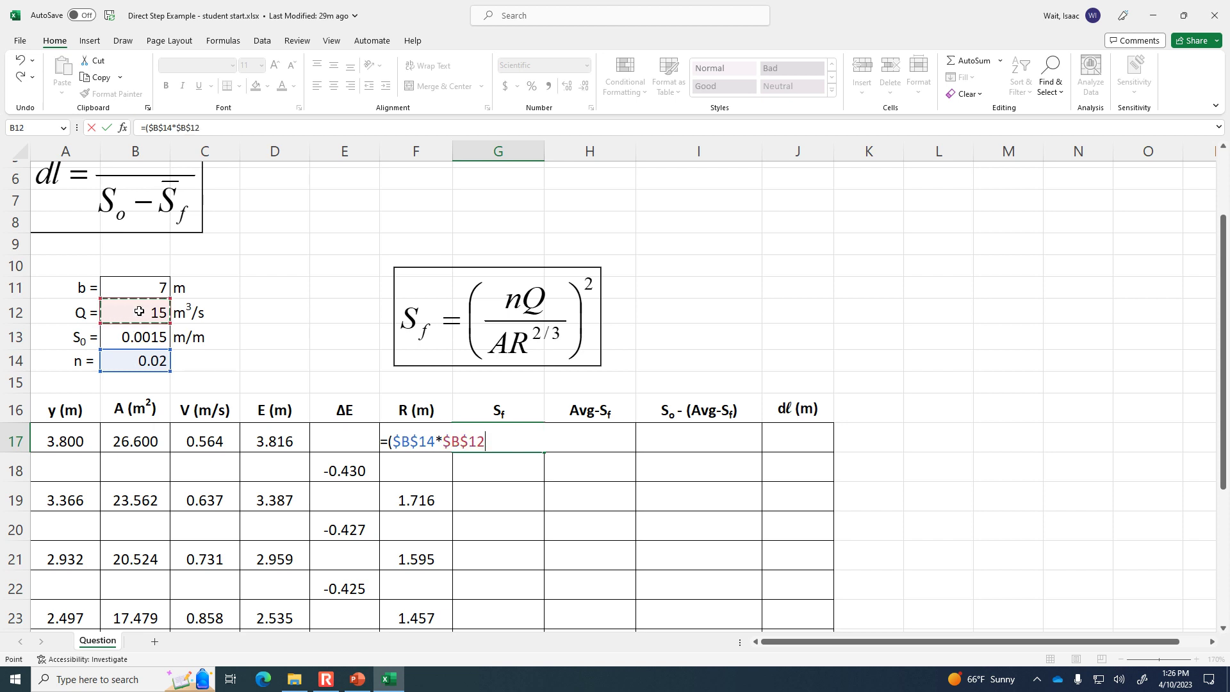
{"action": "type", "text": "/("}
{"action": "left_click", "coordinate": [126, 443]}
{"action": "type", "text": "*"}
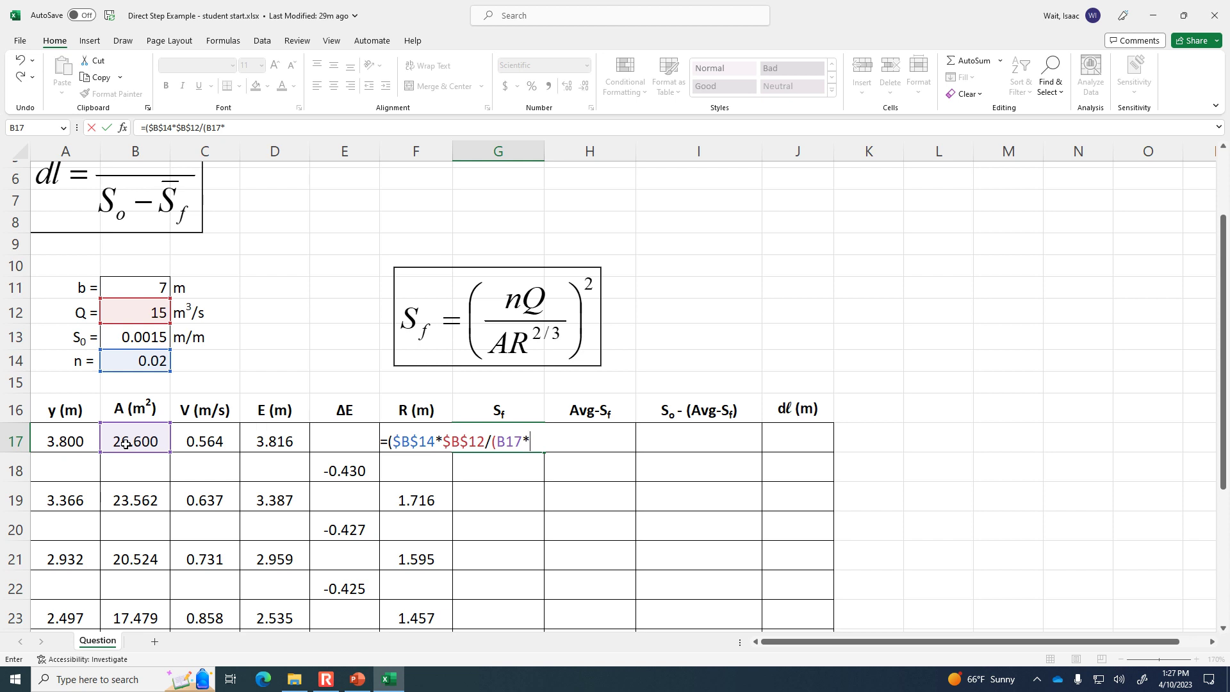
{"action": "type", "text": "f17"}
{"action": "type", "text": "^.666667"}
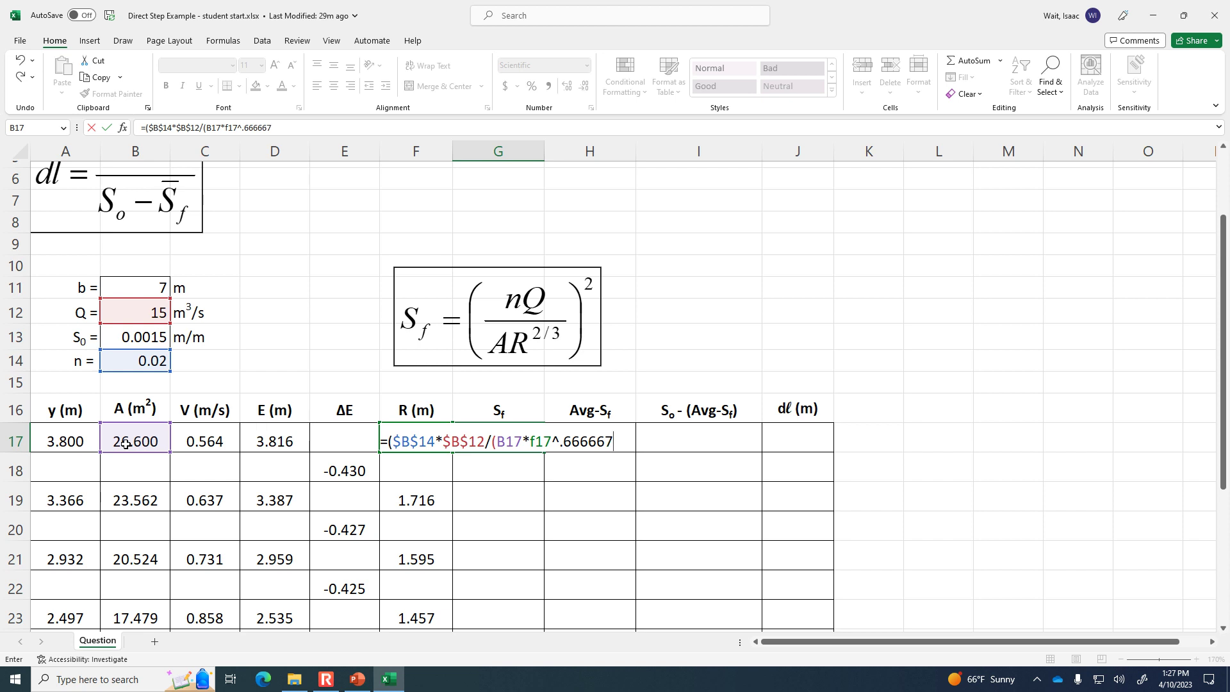
{"action": "type", "text": ")"}
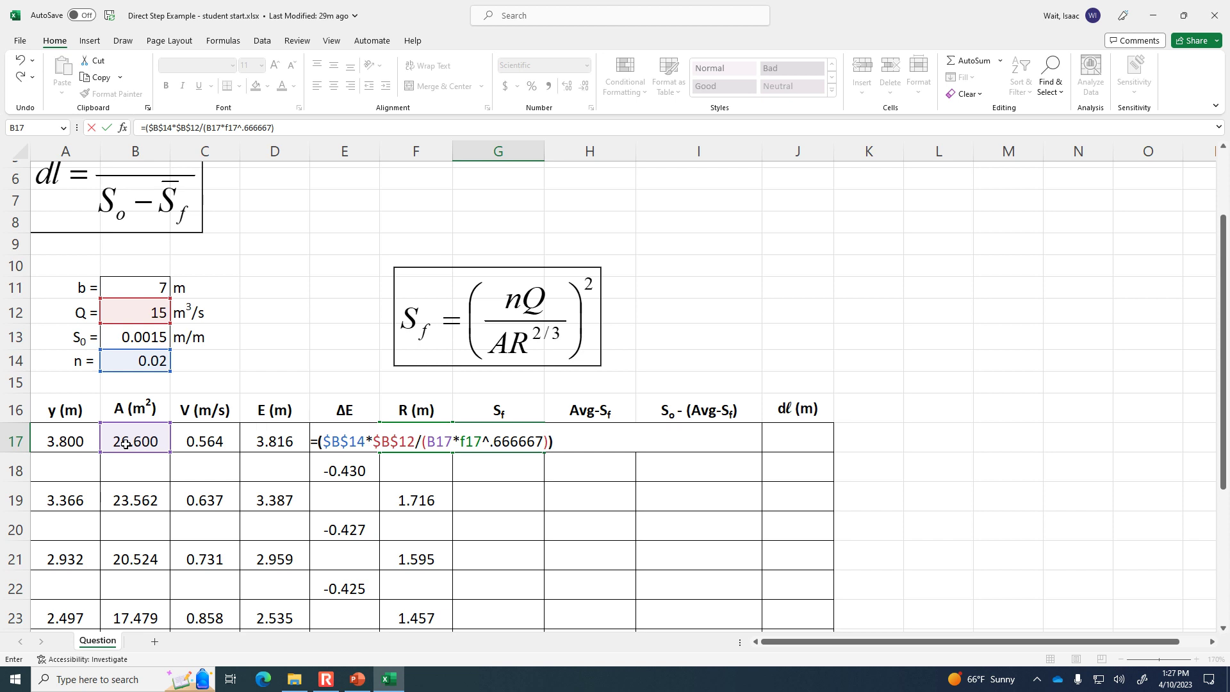
{"action": "type", "text": ")^2"}
{"action": "key", "text": "Return"}
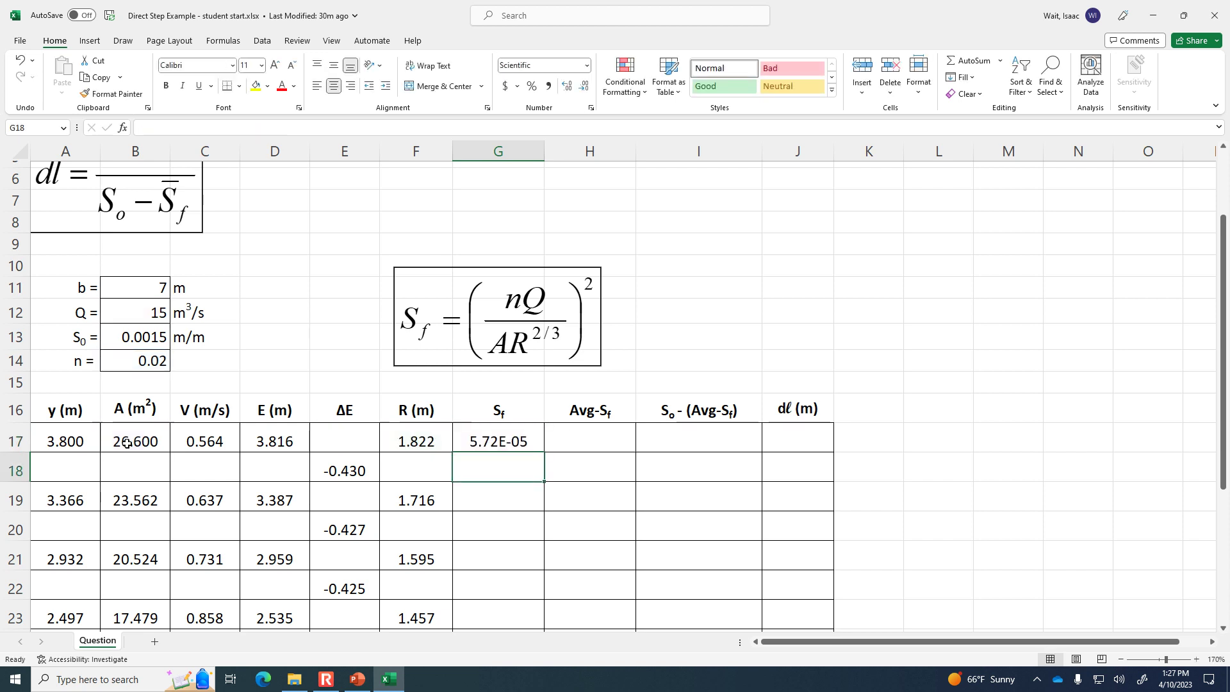
Fill the friction slope formula from G17 down the Sf column through G29
{"action": "left_click", "coordinate": [524, 437]}
{"action": "left_click", "coordinate": [546, 451]}
{"action": "left_click_drag", "start_coordinate": [547, 452], "coordinate": [523, 539]}
{"action": "left_click", "coordinate": [541, 448]}
{"action": "scroll", "coordinate": [522, 539], "scroll_direction": "up", "scroll_amount": 2}
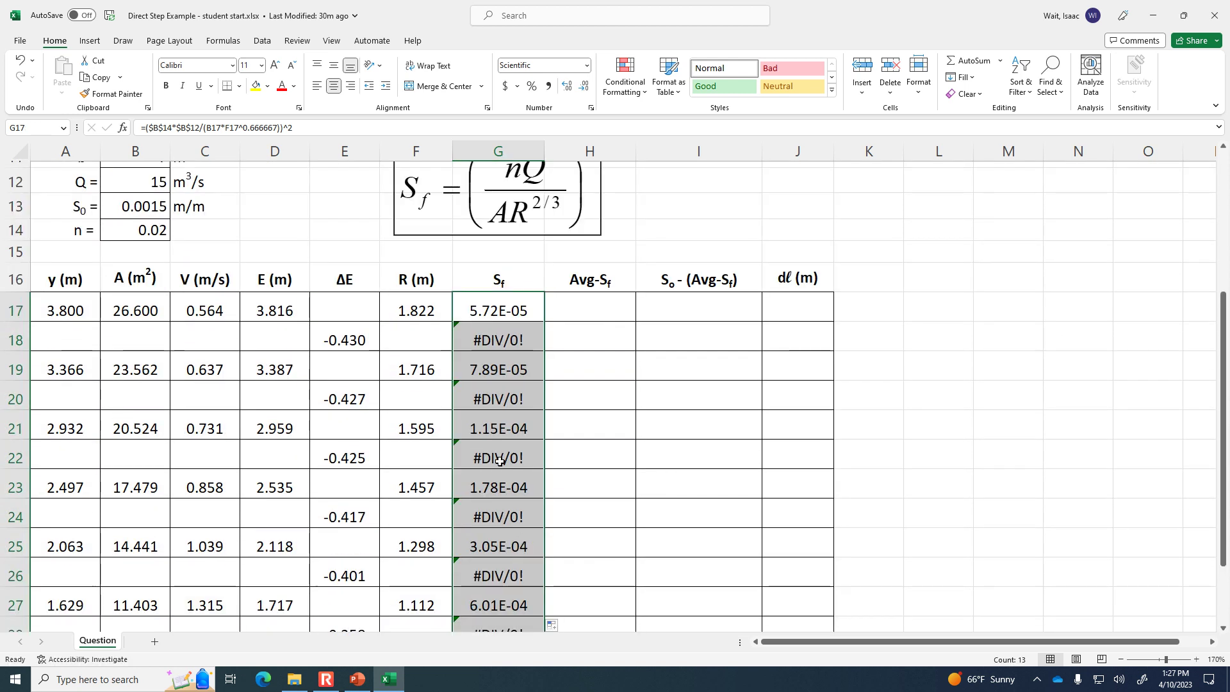
Clear the #DIV/0! results from the in-between rows of the Sf column: G18, G20, G22, G24, G26 and G28
{"action": "left_click", "coordinate": [479, 339]}
{"action": "key", "text": "Delete"}
{"action": "left_click", "coordinate": [505, 393]}
{"action": "key", "text": "Delete"}
{"action": "left_click", "coordinate": [510, 455]}
{"action": "key", "text": "Delete"}
{"action": "left_click", "coordinate": [504, 510]}
{"action": "key", "text": "Delete"}
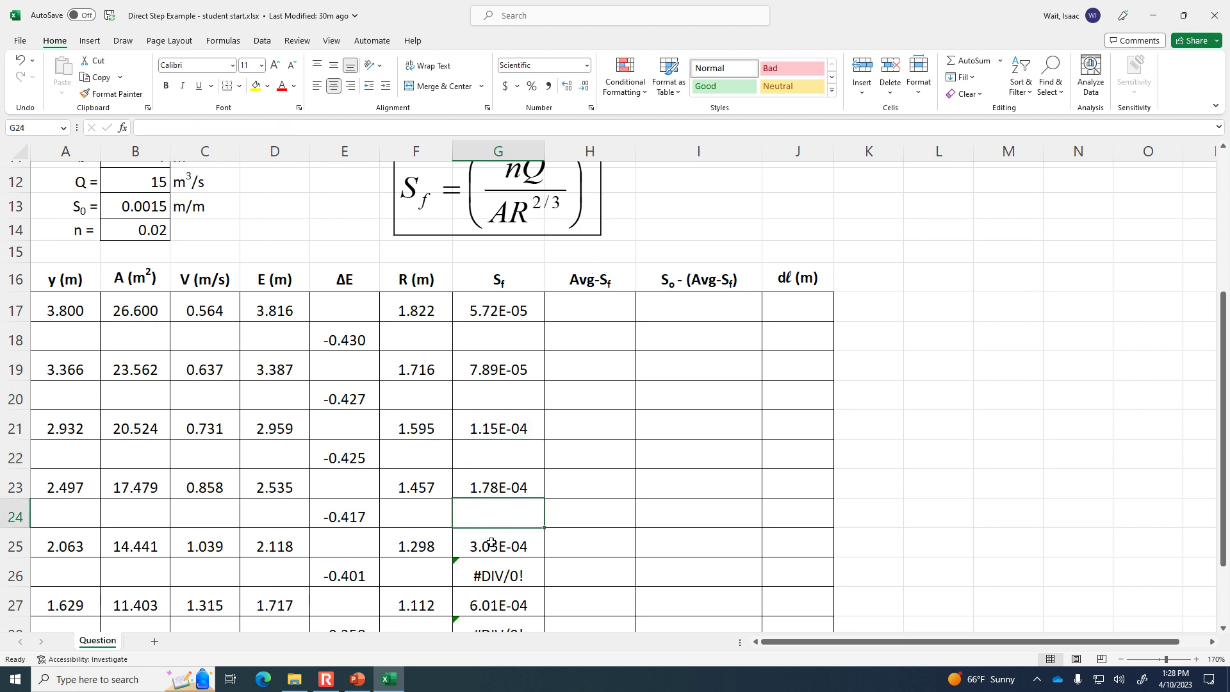
{"action": "left_click", "coordinate": [492, 563]}
{"action": "scroll", "coordinate": [491, 563], "scroll_direction": "down", "scroll_amount": 1}
{"action": "key", "text": "Delete"}
{"action": "left_click", "coordinate": [491, 563]}
{"action": "key", "text": "Delete"}
Enter the average friction slope formula =(G17+G19)/2 in H18
{"action": "left_click", "coordinate": [622, 460]}
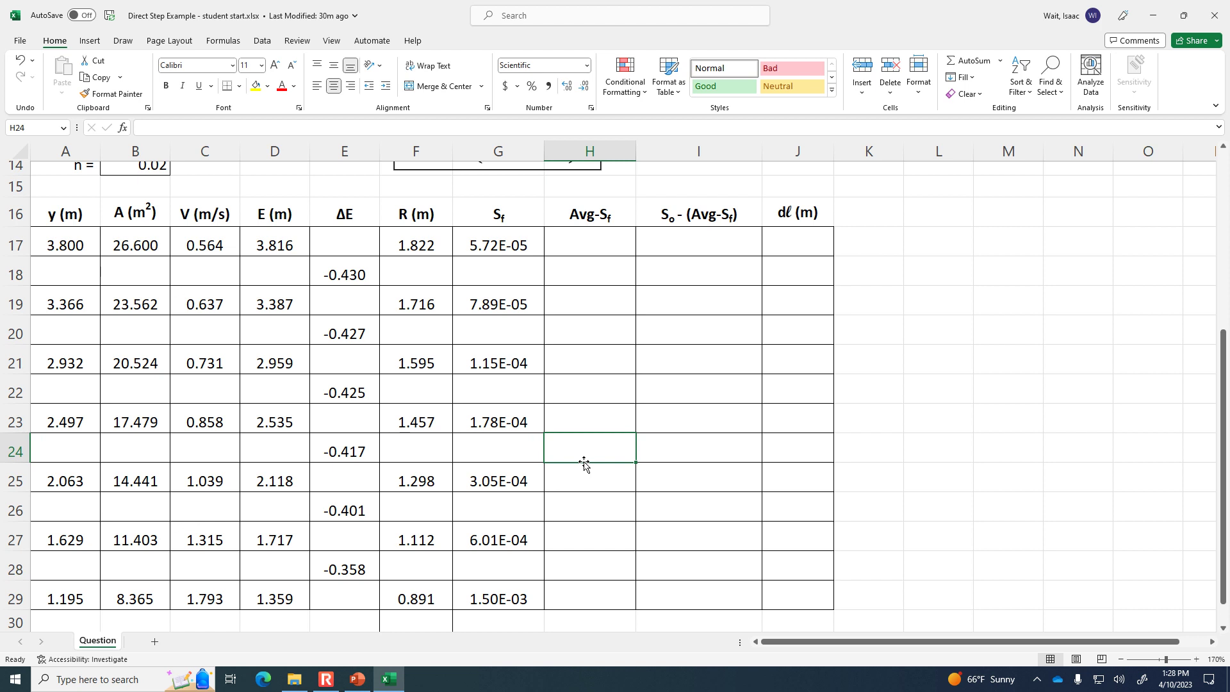
{"action": "scroll", "coordinate": [574, 446], "scroll_direction": "up", "scroll_amount": 1}
{"action": "left_click", "coordinate": [577, 281]}
{"action": "scroll", "coordinate": [643, 499], "scroll_direction": "up", "scroll_amount": 1}
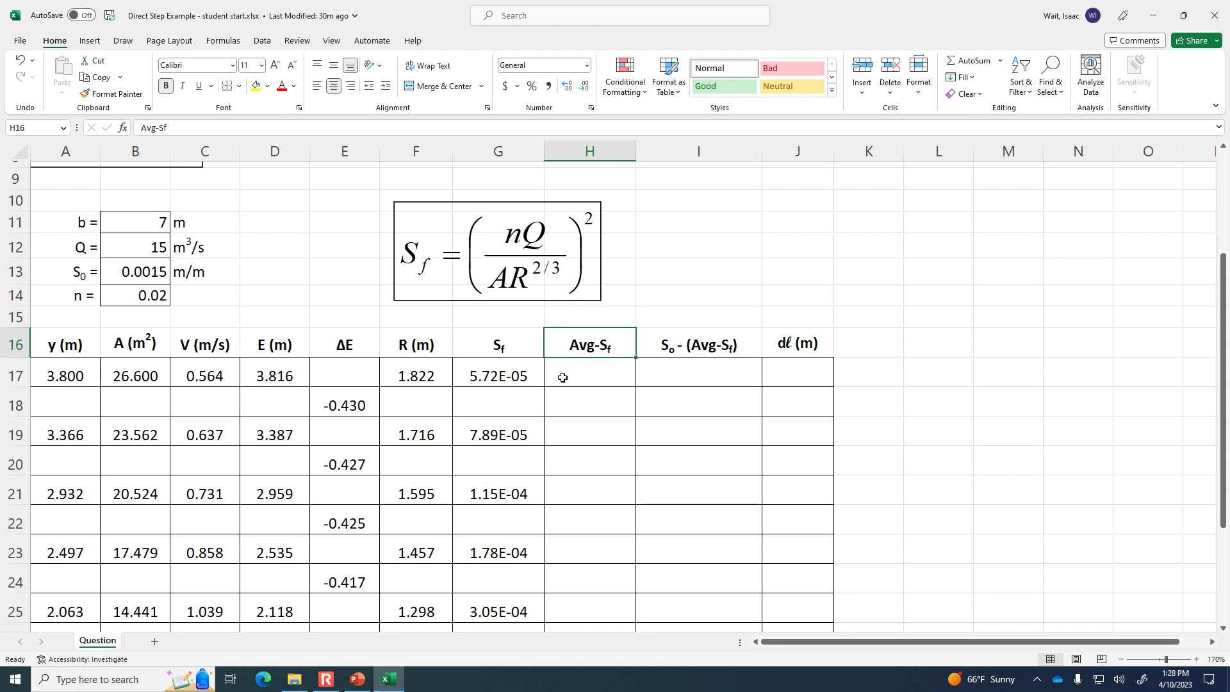
{"action": "left_click", "coordinate": [514, 371]}
{"action": "left_click", "coordinate": [513, 430]}
{"action": "left_click", "coordinate": [604, 390]}
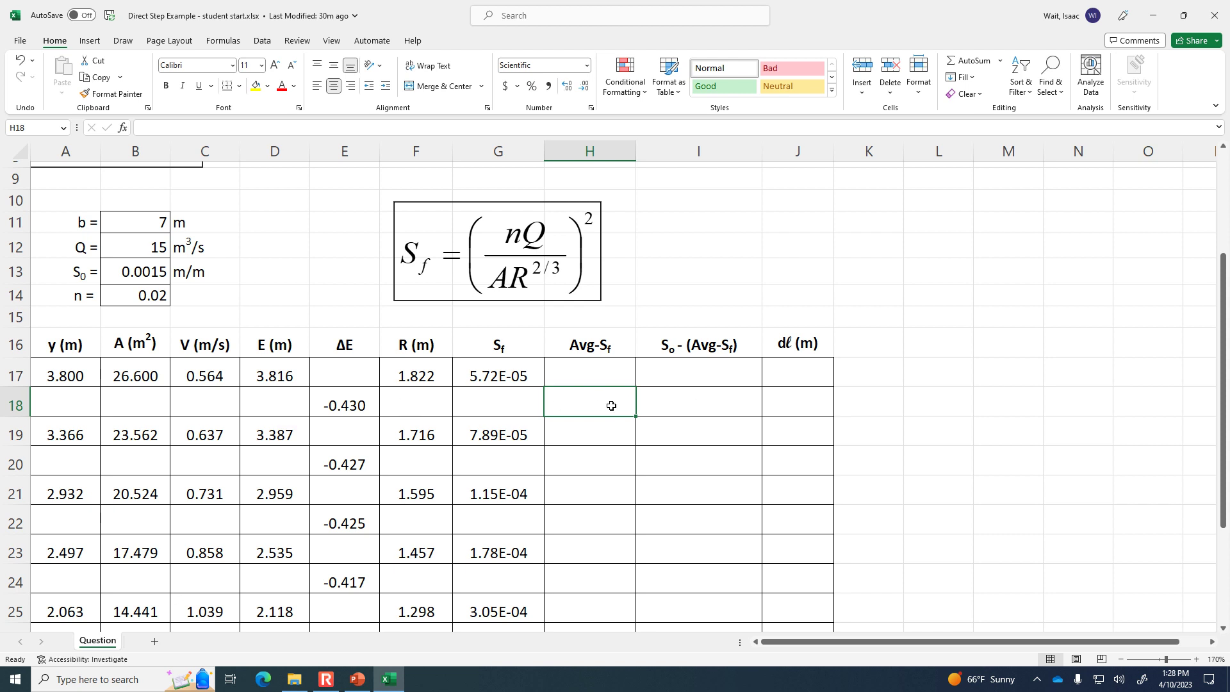
{"action": "type", "text": "=("}
{"action": "left_click", "coordinate": [528, 378]}
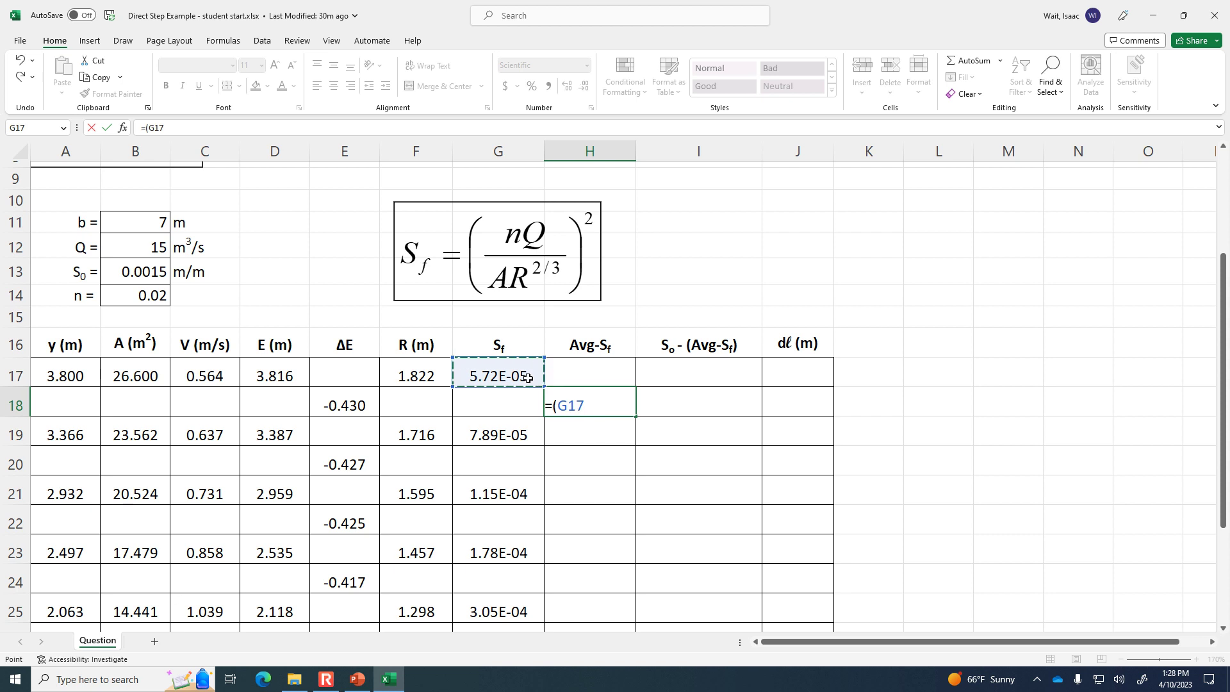
{"action": "type", "text": "+"}
{"action": "left_click", "coordinate": [533, 432]}
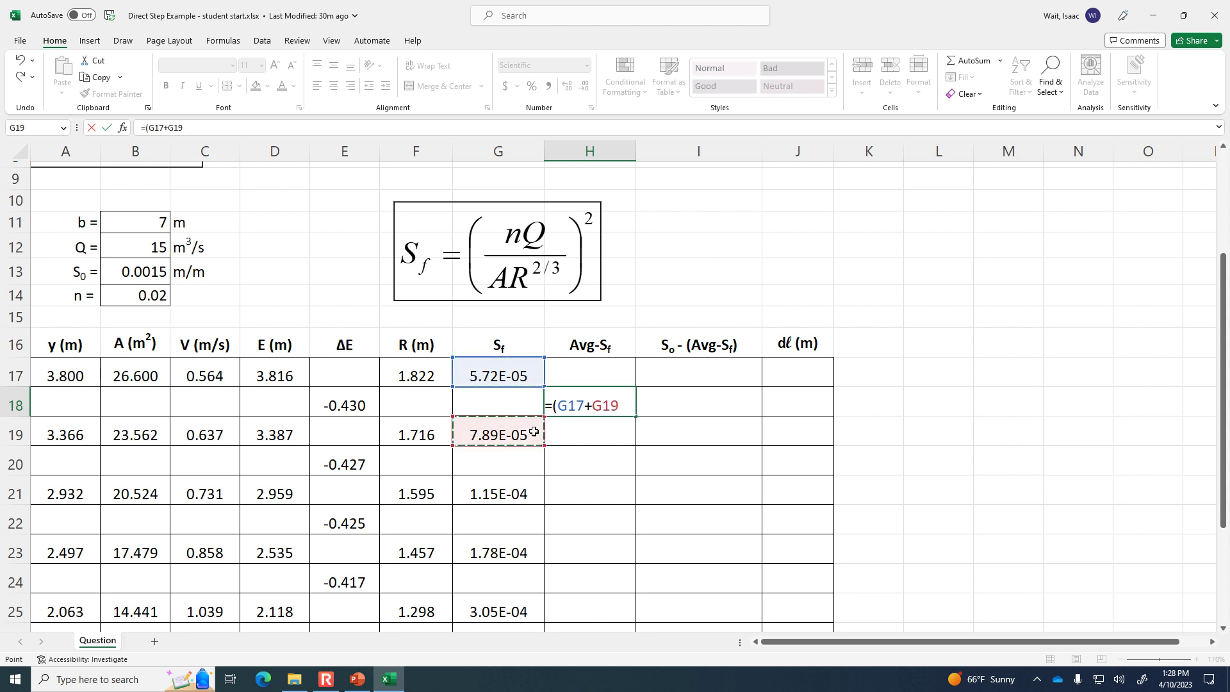
{"action": "type", "text": ")/2"}
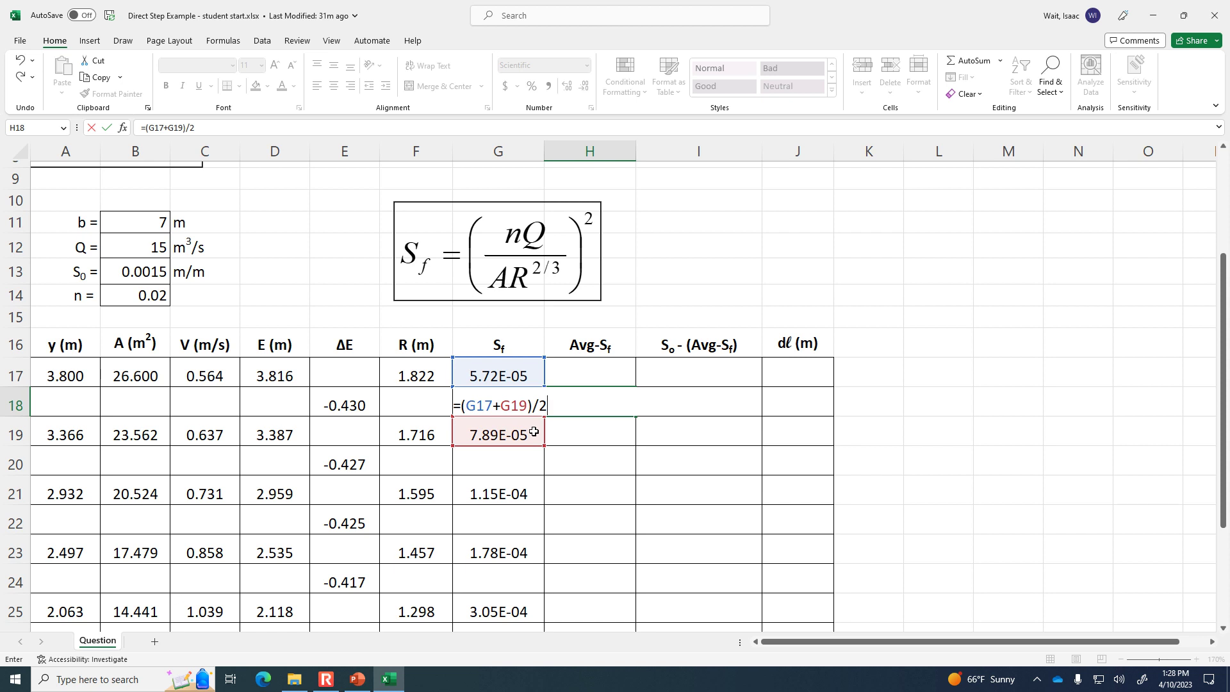
{"action": "key", "text": "Return"}
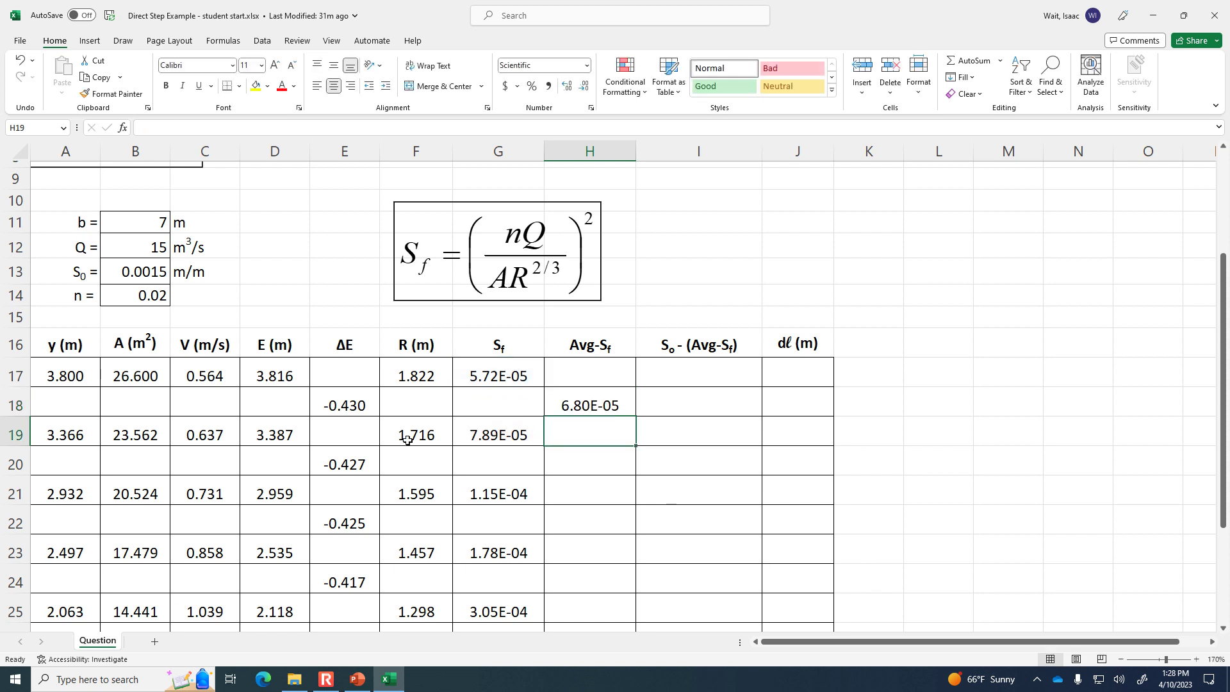
Fill the average friction slope formula from H18 down through H28, and clear the in-between cells H19, H21, H23, H25 and H27
{"action": "left_click", "coordinate": [627, 405]}
{"action": "left_click_drag", "start_coordinate": [636, 418], "coordinate": [611, 557]}
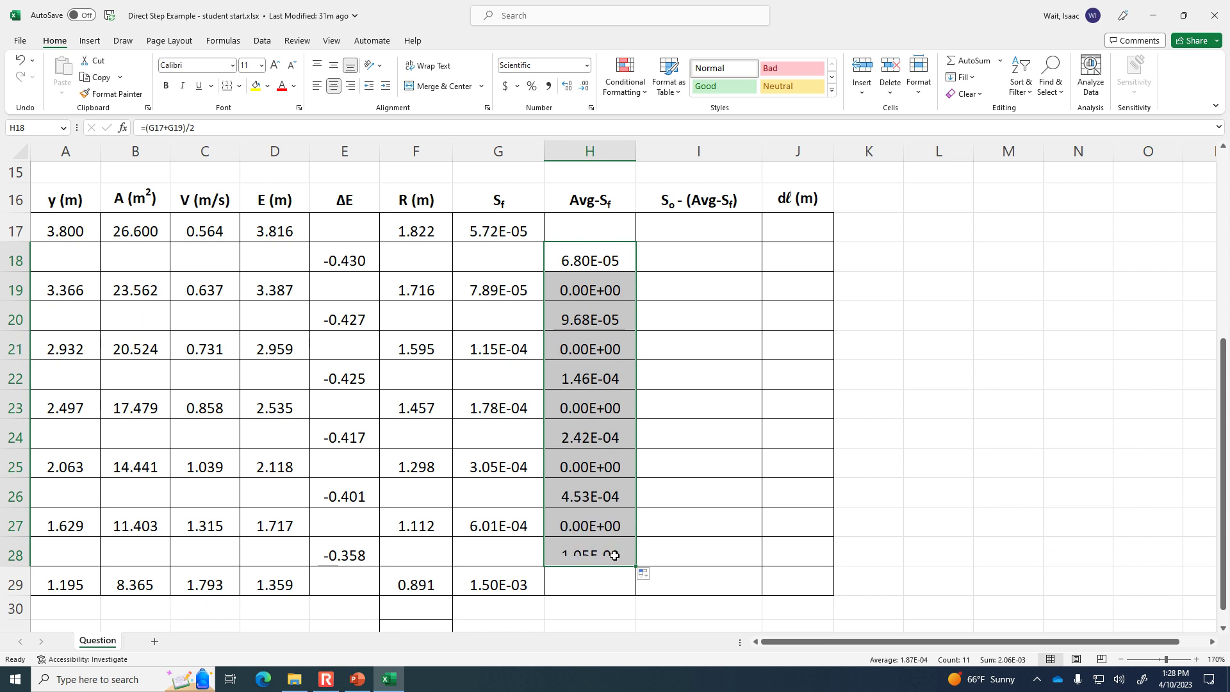
{"action": "left_click", "coordinate": [589, 289]}
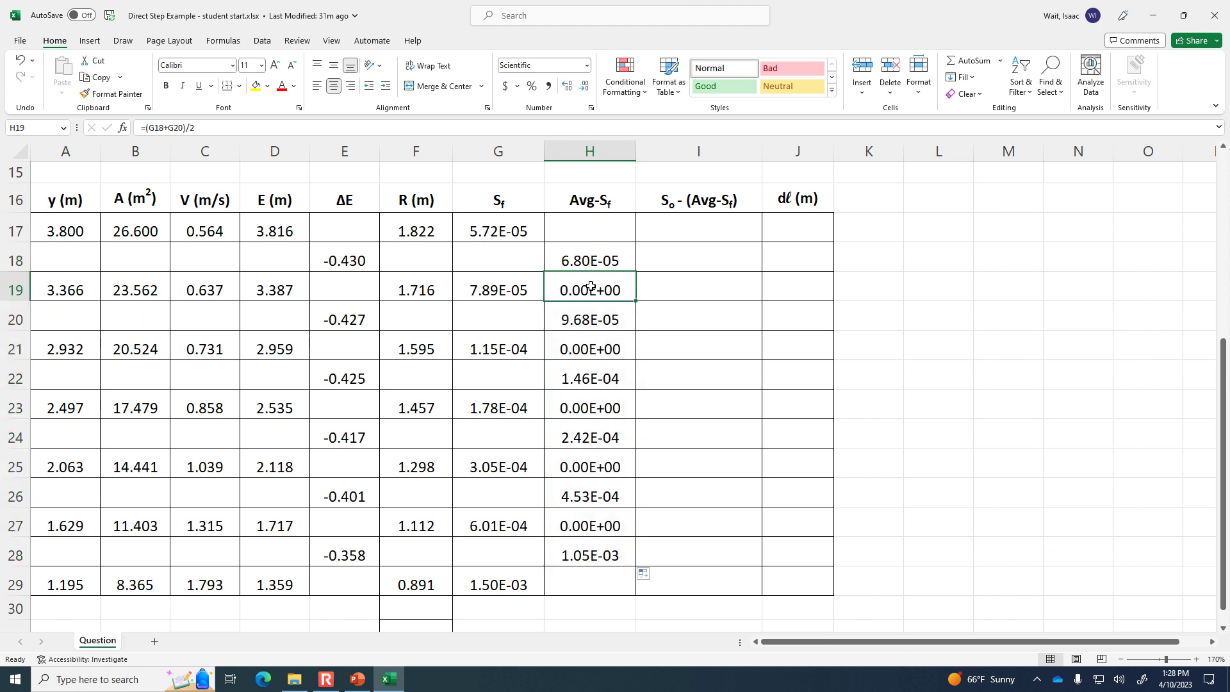
{"action": "key", "text": "Delete"}
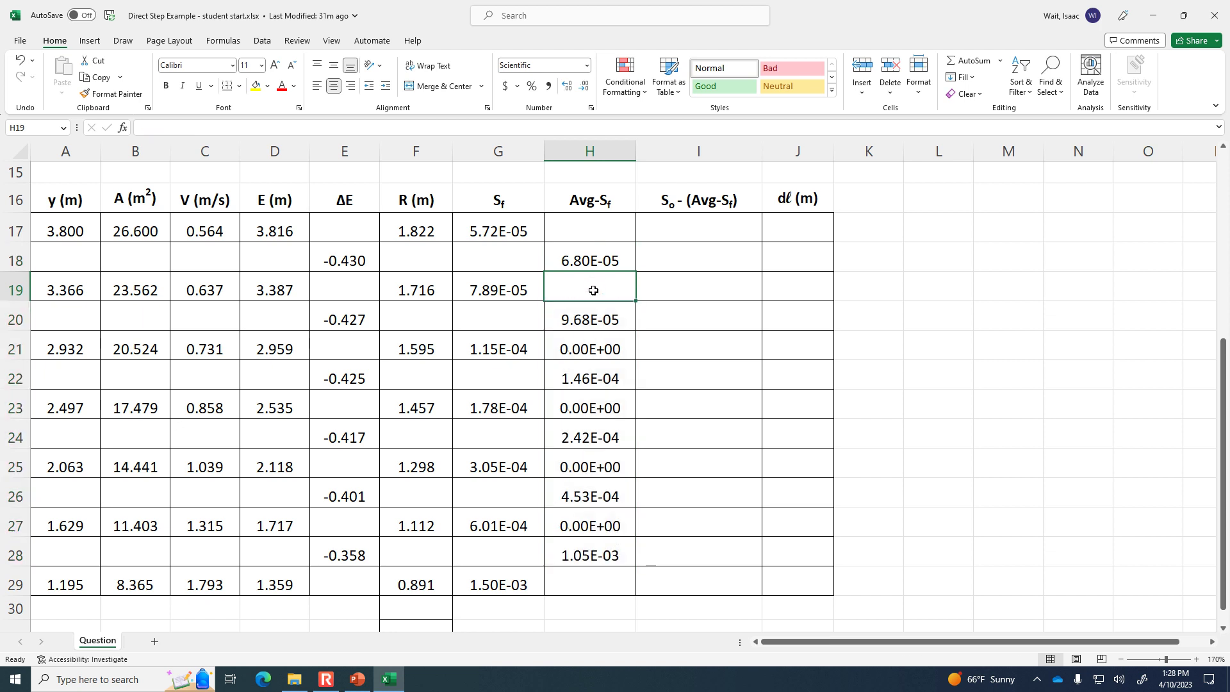
{"action": "left_click", "coordinate": [599, 349]}
{"action": "key", "text": "Delete"}
{"action": "left_click", "coordinate": [600, 413]}
{"action": "key", "text": "Delete"}
{"action": "left_click", "coordinate": [595, 466]}
{"action": "key", "text": "Delete"}
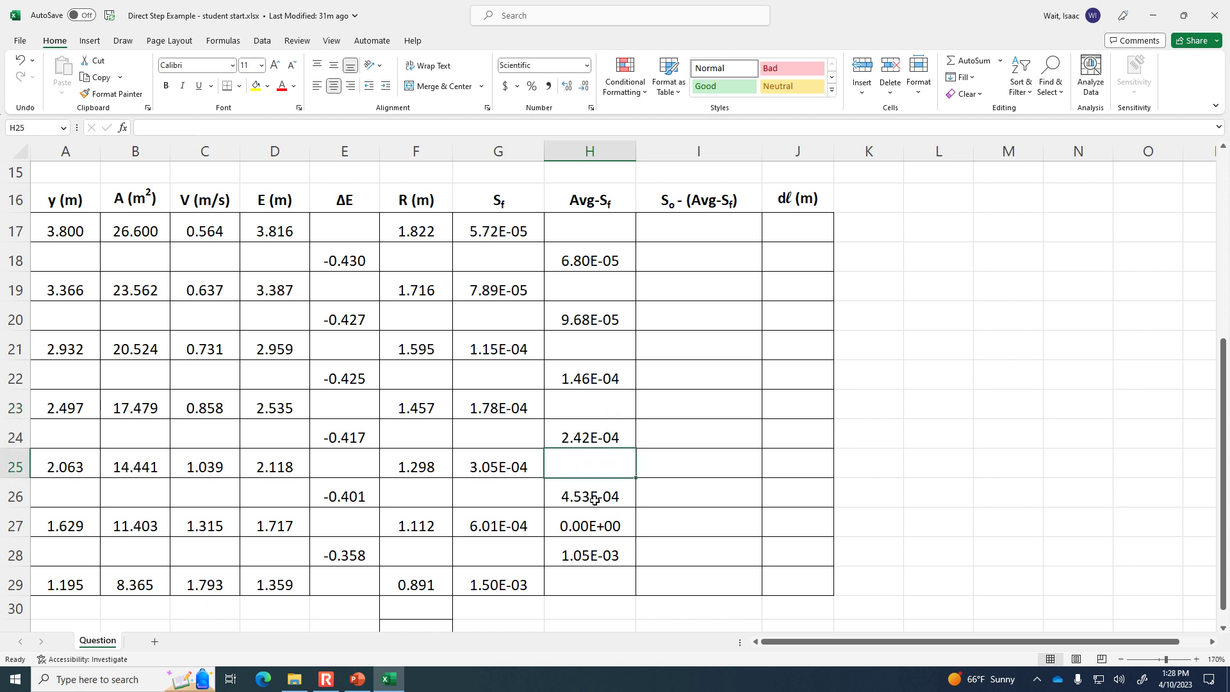
{"action": "left_click", "coordinate": [595, 526]}
{"action": "key", "text": "Delete"}
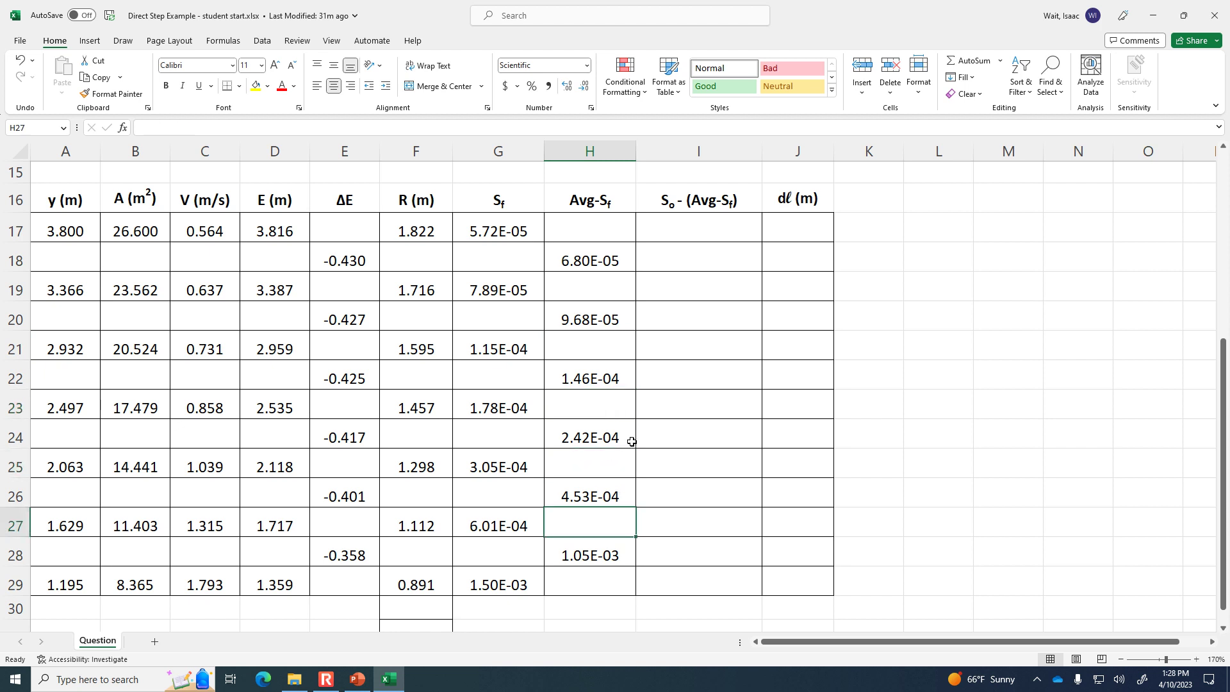
Check which Sf cells the average friction slope formula in H18 refers to
{"action": "left_click", "coordinate": [593, 258]}
{"action": "left_click", "coordinate": [557, 123]}
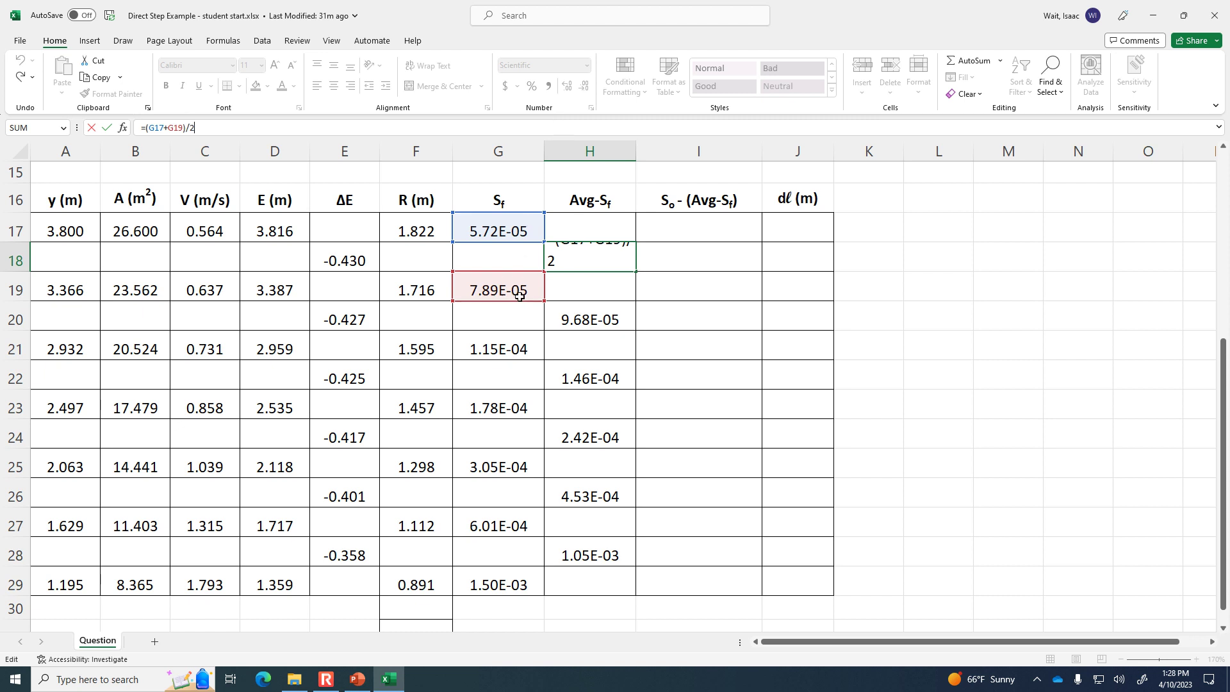
{"action": "key", "text": "ctrl+Return"}
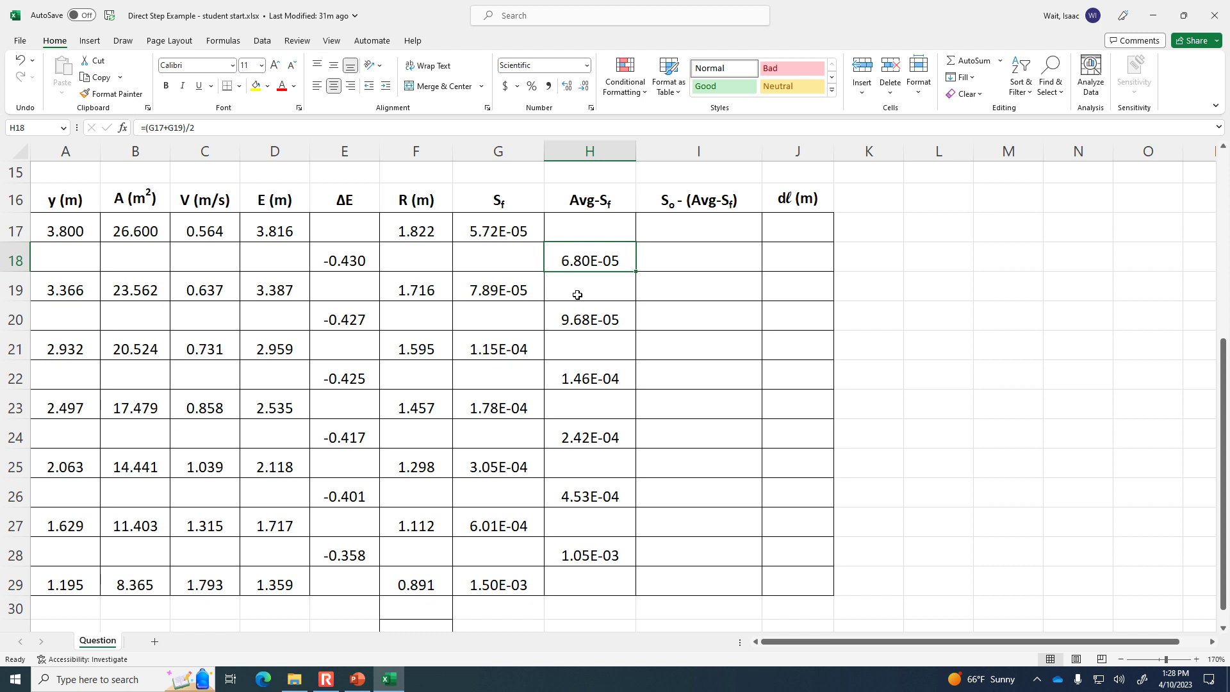
Enter the slope difference formula =$B$13-H18 in I18, with an absolute reference to the bed slope
{"action": "left_click", "coordinate": [689, 256]}
{"action": "scroll", "coordinate": [701, 326], "scroll_direction": "up", "scroll_amount": 2}
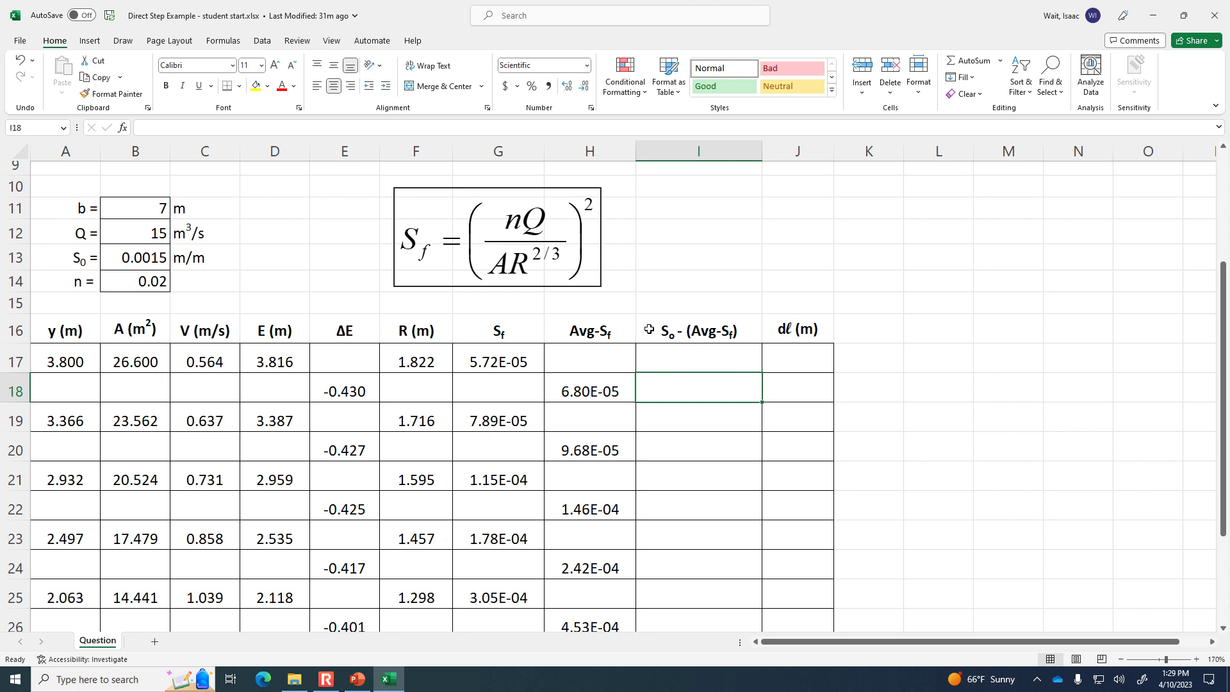
{"action": "left_click", "coordinate": [124, 255]}
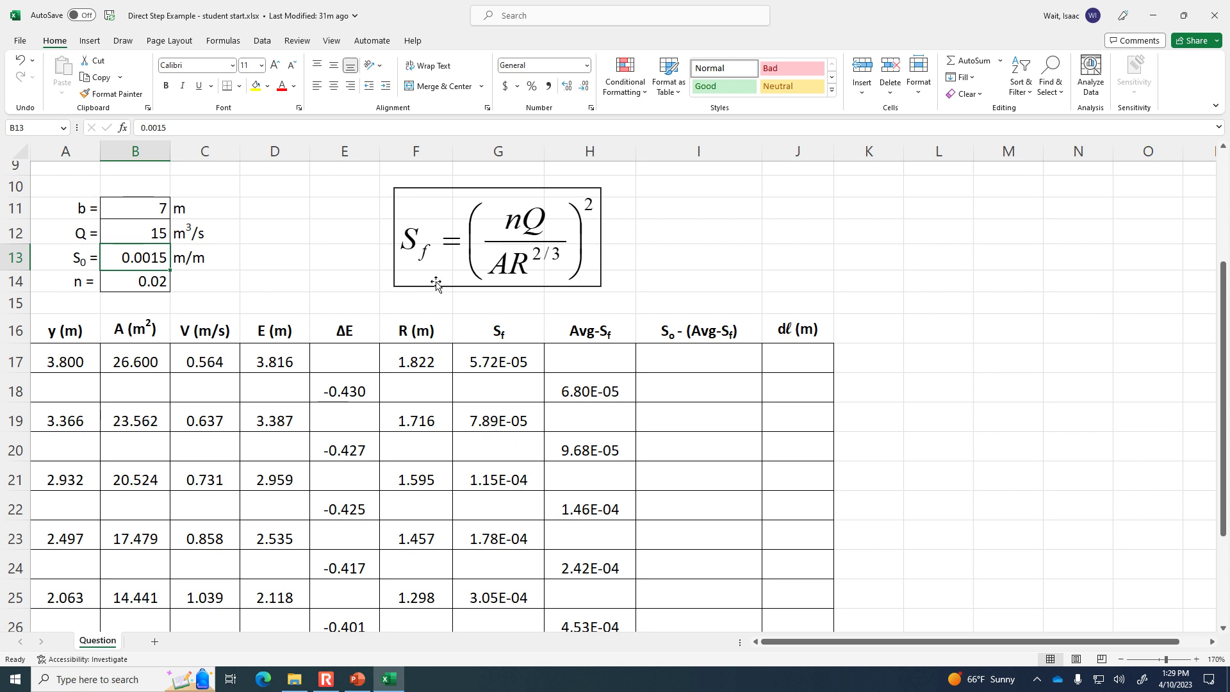
{"action": "left_click", "coordinate": [675, 395]}
{"action": "type", "text": "="}
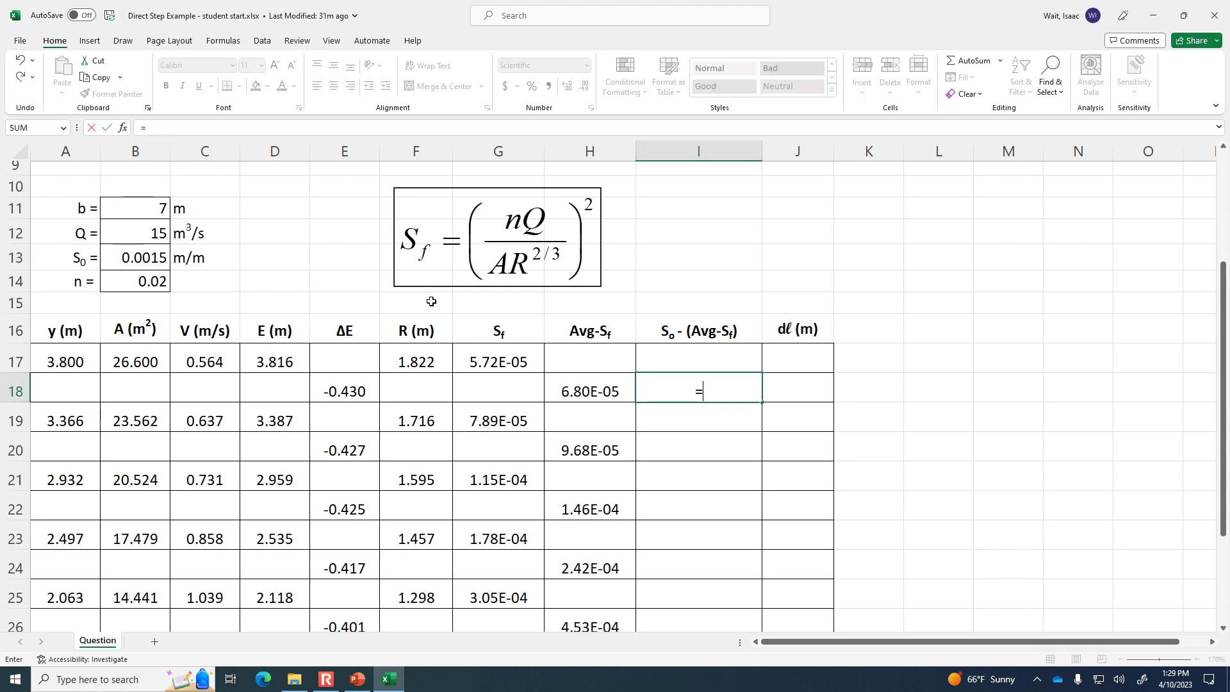
{"action": "left_click", "coordinate": [121, 262]}
{"action": "key", "text": "F4"}
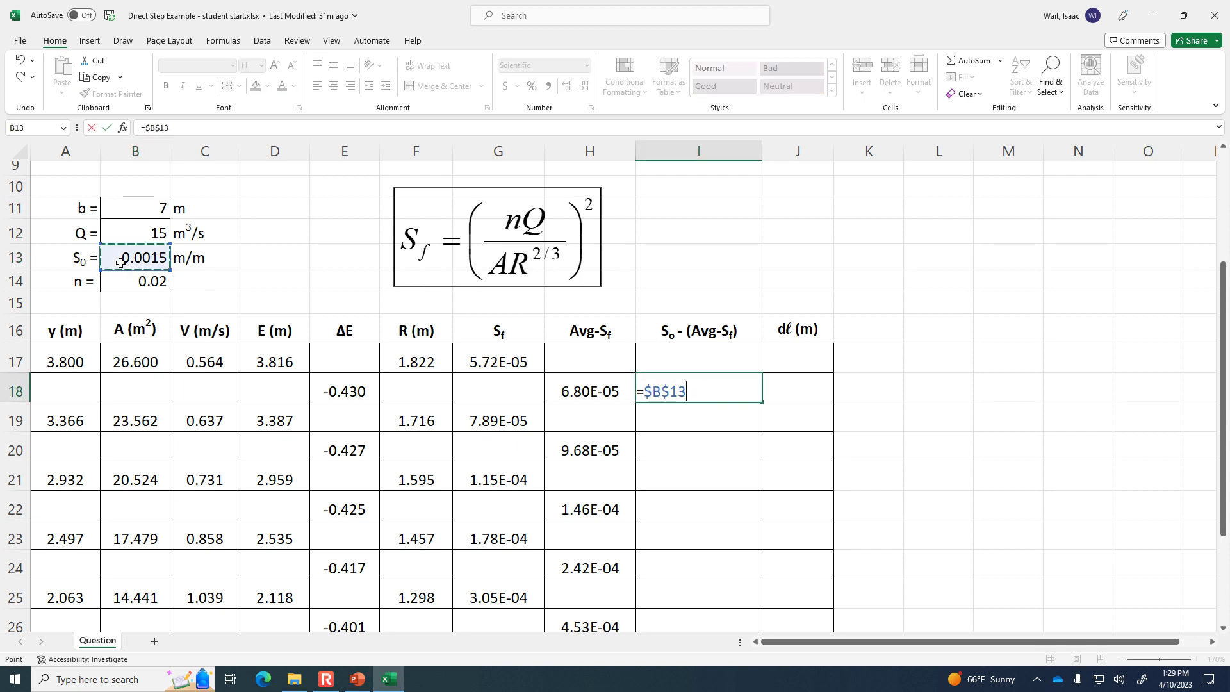
{"action": "type", "text": "-"}
{"action": "left_click", "coordinate": [591, 393]}
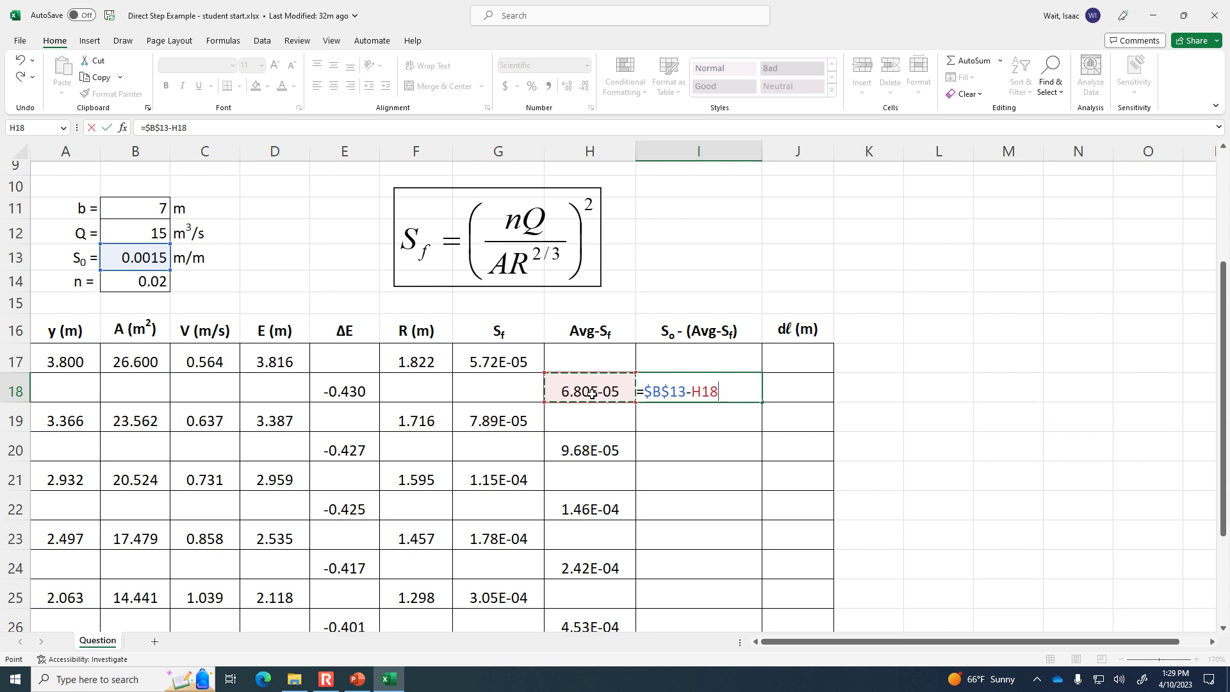
{"action": "key", "text": "Return"}
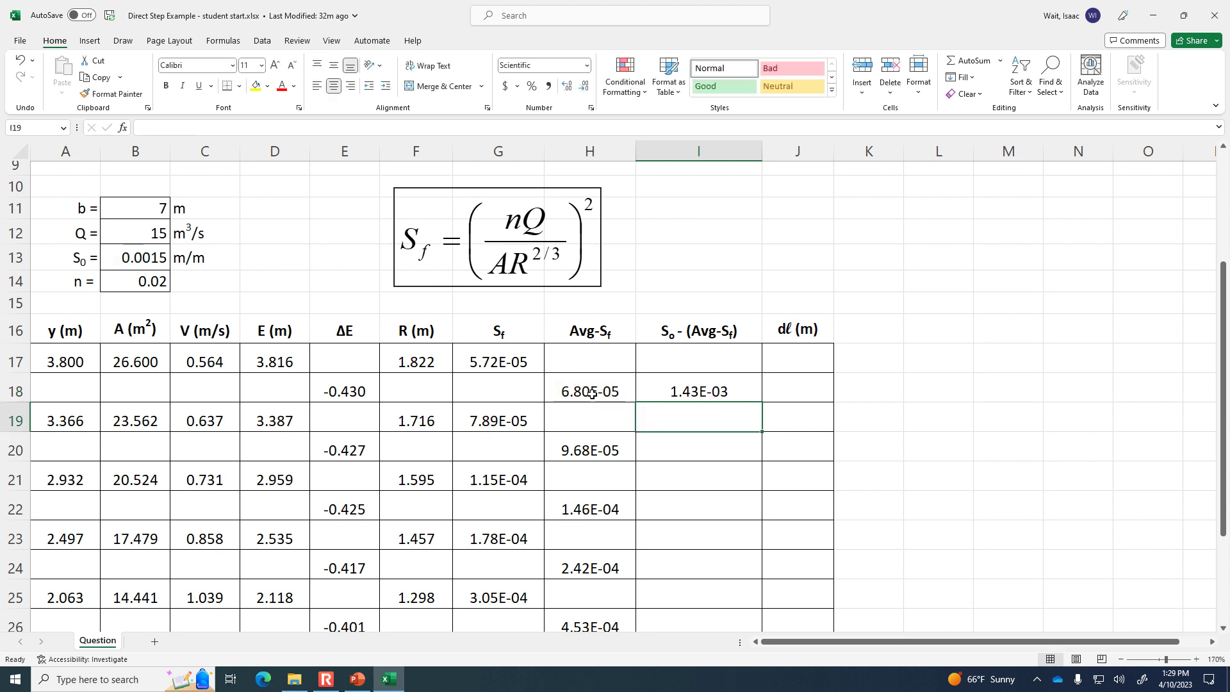
Fill the slope difference formula from I18 down through I28, and clear the in-between cells I19, I21, I23, I25 and I27
{"action": "left_click", "coordinate": [724, 386]}
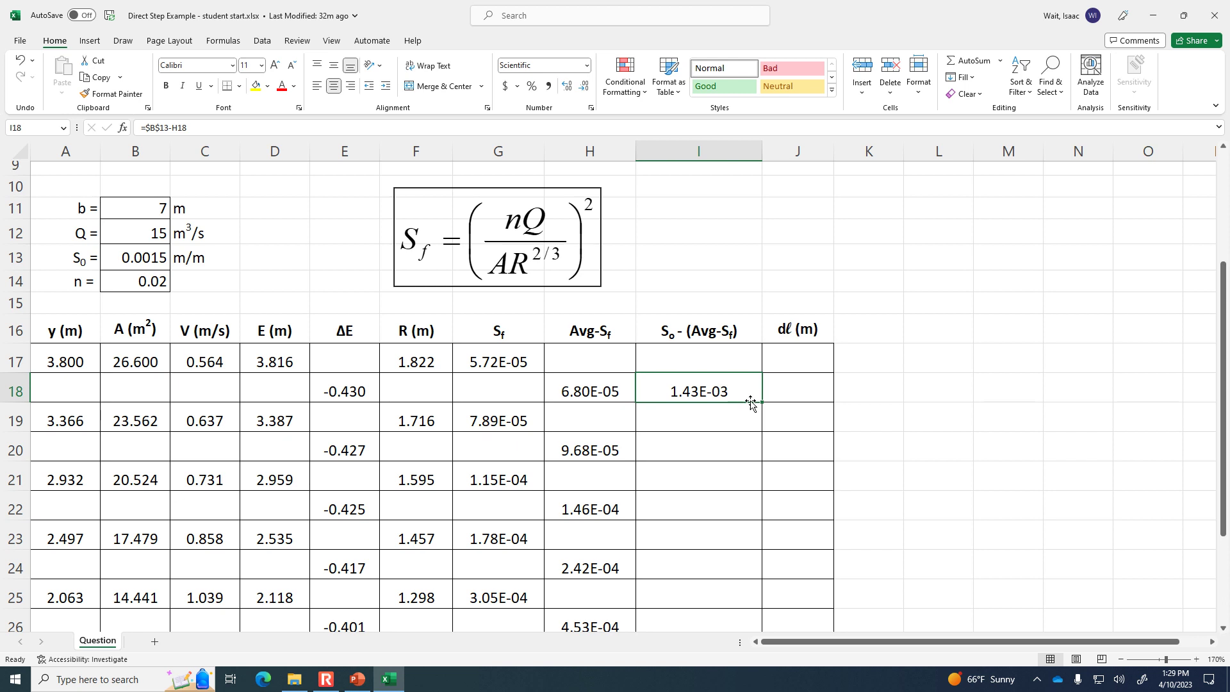
{"action": "left_click_drag", "start_coordinate": [760, 403], "coordinate": [736, 556]}
{"action": "left_click", "coordinate": [735, 283]}
{"action": "key", "text": "Delete"}
{"action": "left_click", "coordinate": [716, 348]}
{"action": "key", "text": "Delete"}
{"action": "left_click", "coordinate": [714, 408]}
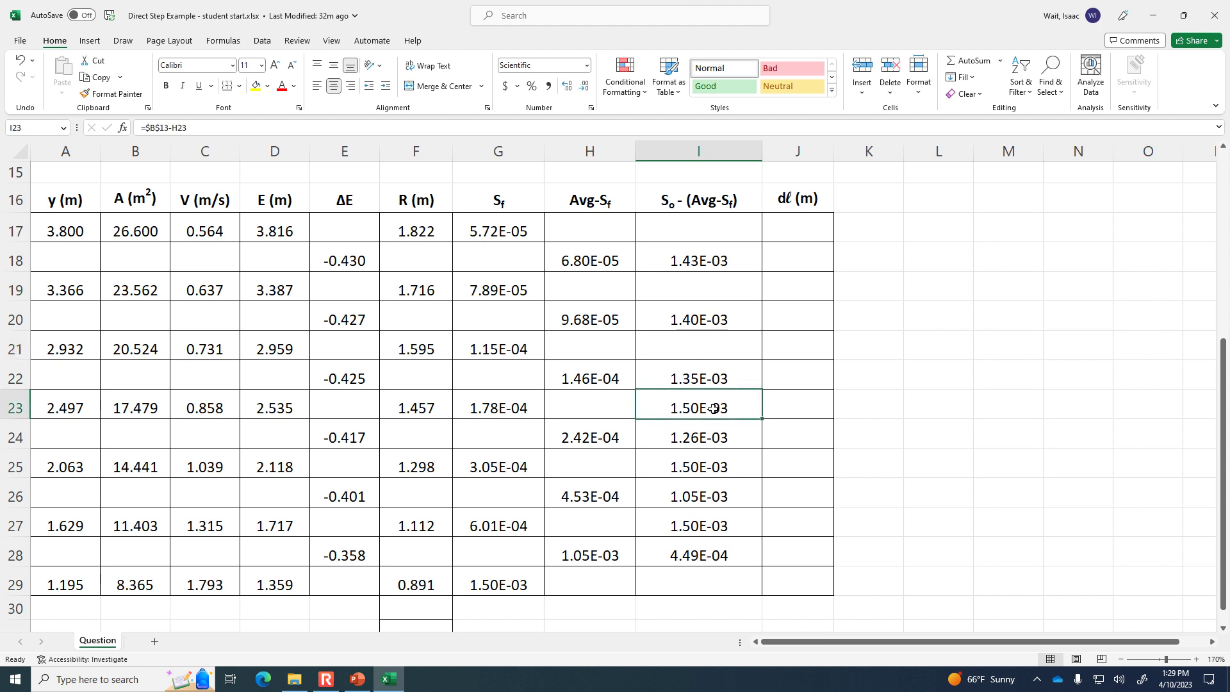
{"action": "key", "text": "Delete"}
{"action": "left_click", "coordinate": [711, 463]}
{"action": "key", "text": "Delete"}
{"action": "left_click", "coordinate": [698, 525]}
{"action": "key", "text": "Delete"}
{"action": "left_click", "coordinate": [867, 505]}
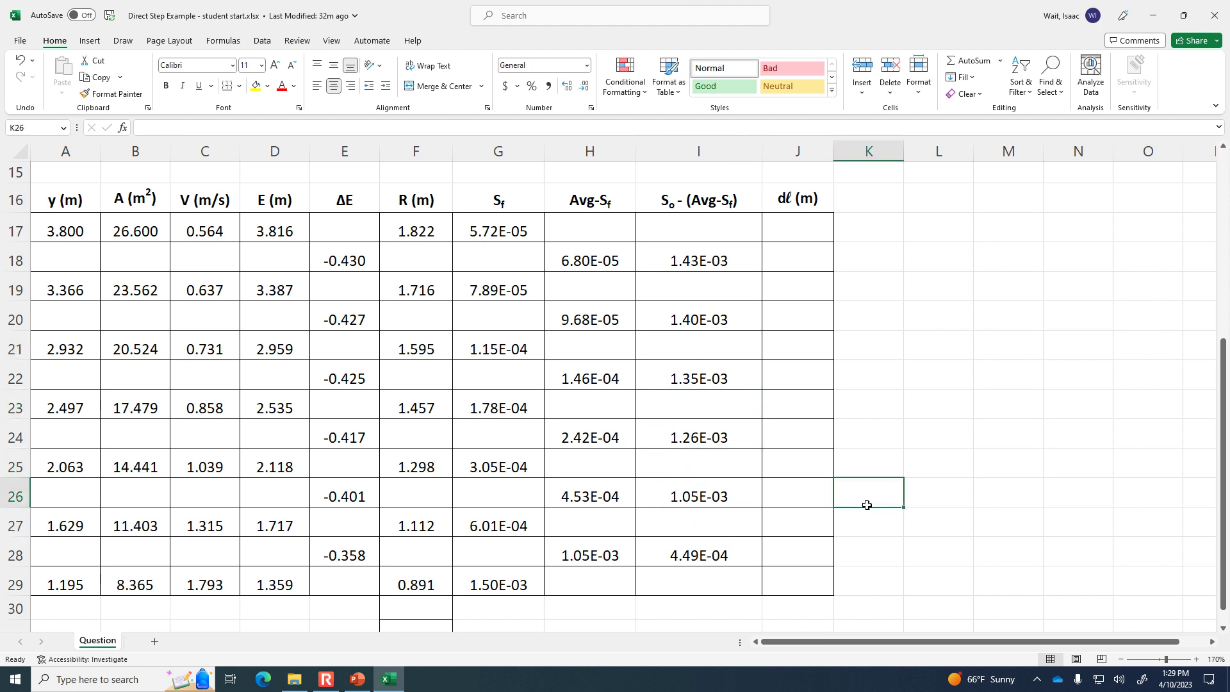
Move the dl equation box to just above the So - (Avg-Sf) and dℓ column headers
{"action": "left_click", "coordinate": [682, 259]}
{"action": "scroll", "coordinate": [841, 402], "scroll_direction": "up", "scroll_amount": 1}
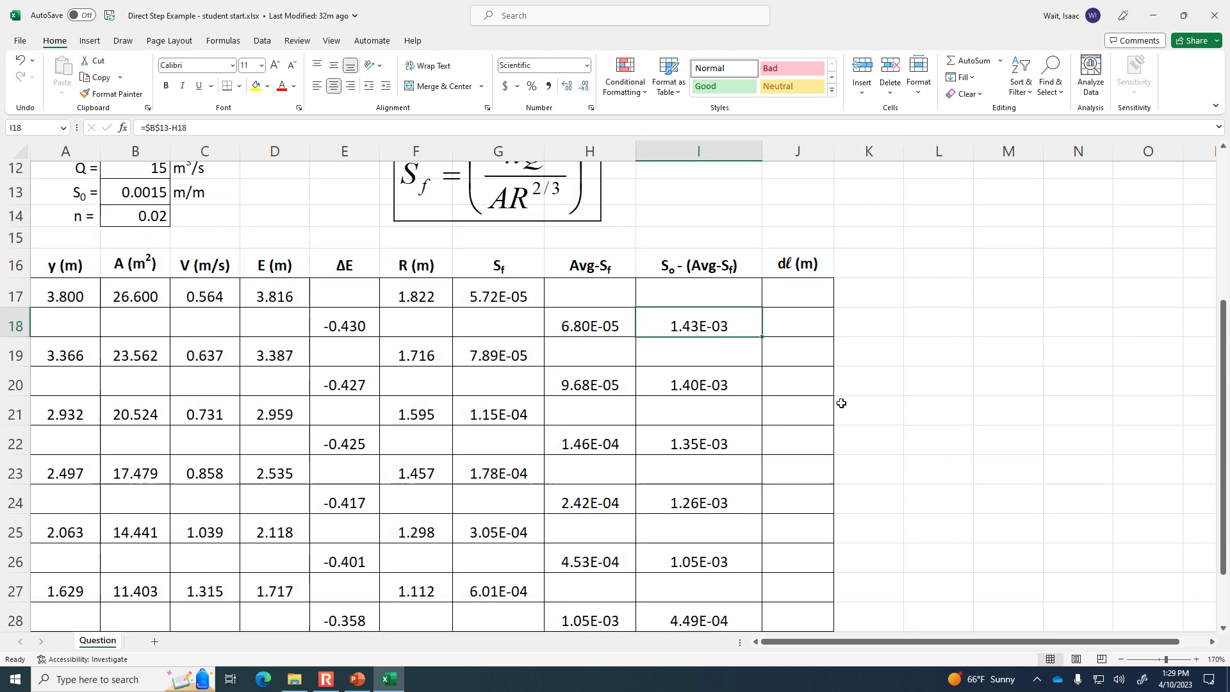
{"action": "scroll", "coordinate": [841, 403], "scroll_direction": "up", "scroll_amount": 1}
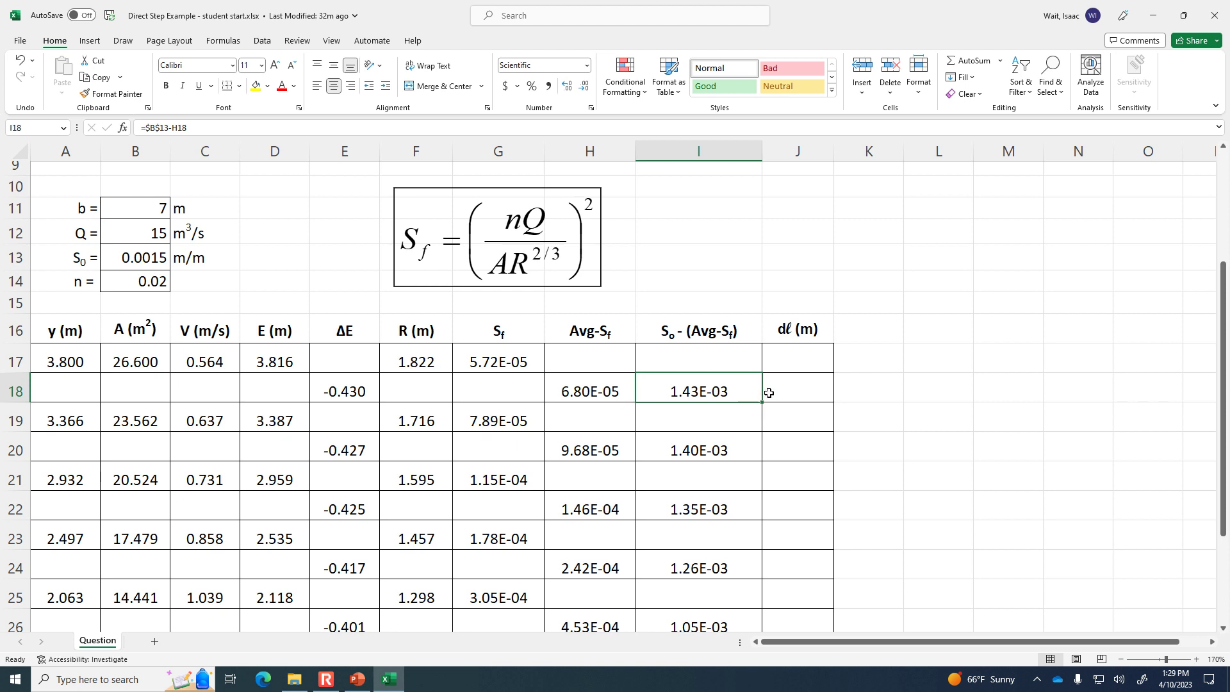
{"action": "scroll", "coordinate": [769, 392], "scroll_direction": "up", "scroll_amount": 2}
{"action": "left_click_drag", "start_coordinate": [73, 215], "coordinate": [732, 380]}
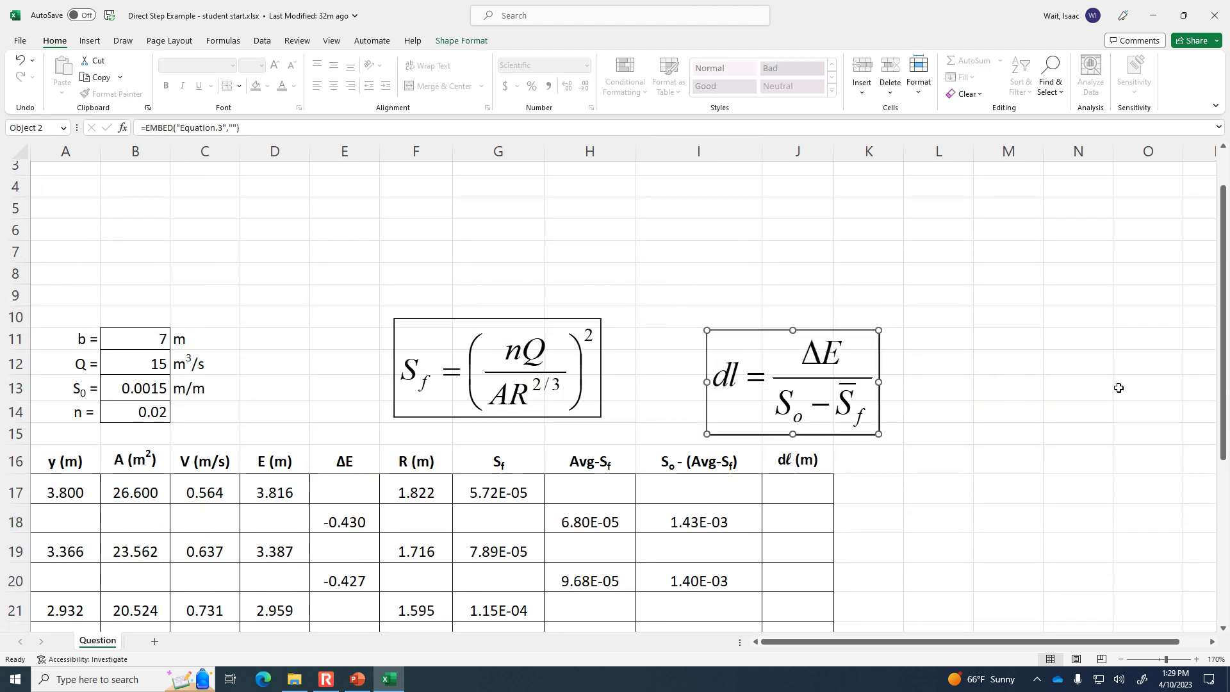
{"action": "scroll", "coordinate": [1139, 472], "scroll_direction": "down", "scroll_amount": 2}
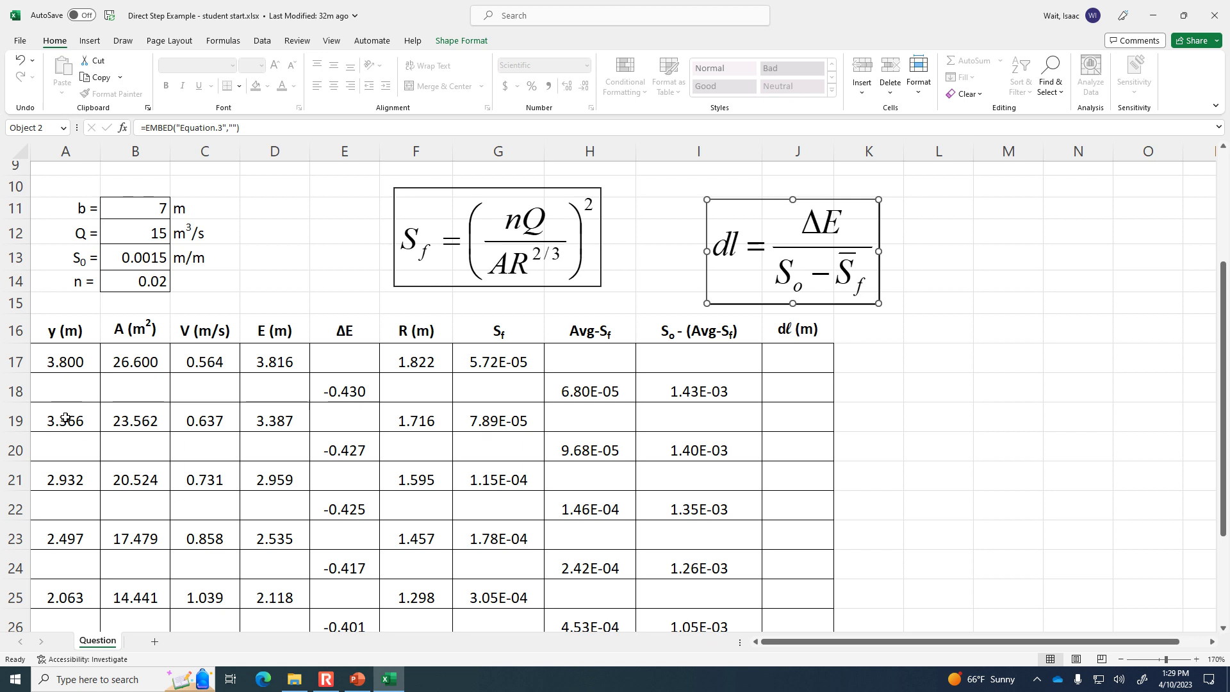
Compare the first two depths in A17 and A19 with the canal profile on the PowerPoint example slide, shown full screen, and return to the Excel workbook
{"action": "left_click", "coordinate": [65, 372]}
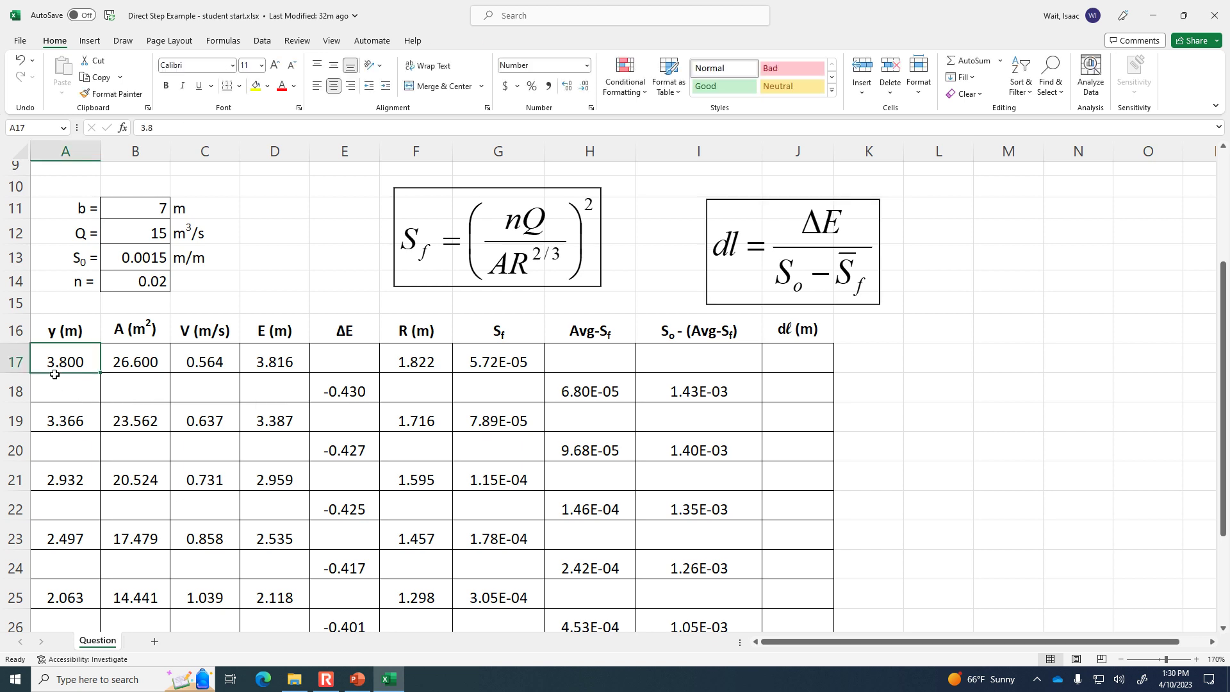
{"action": "left_click", "coordinate": [84, 421]}
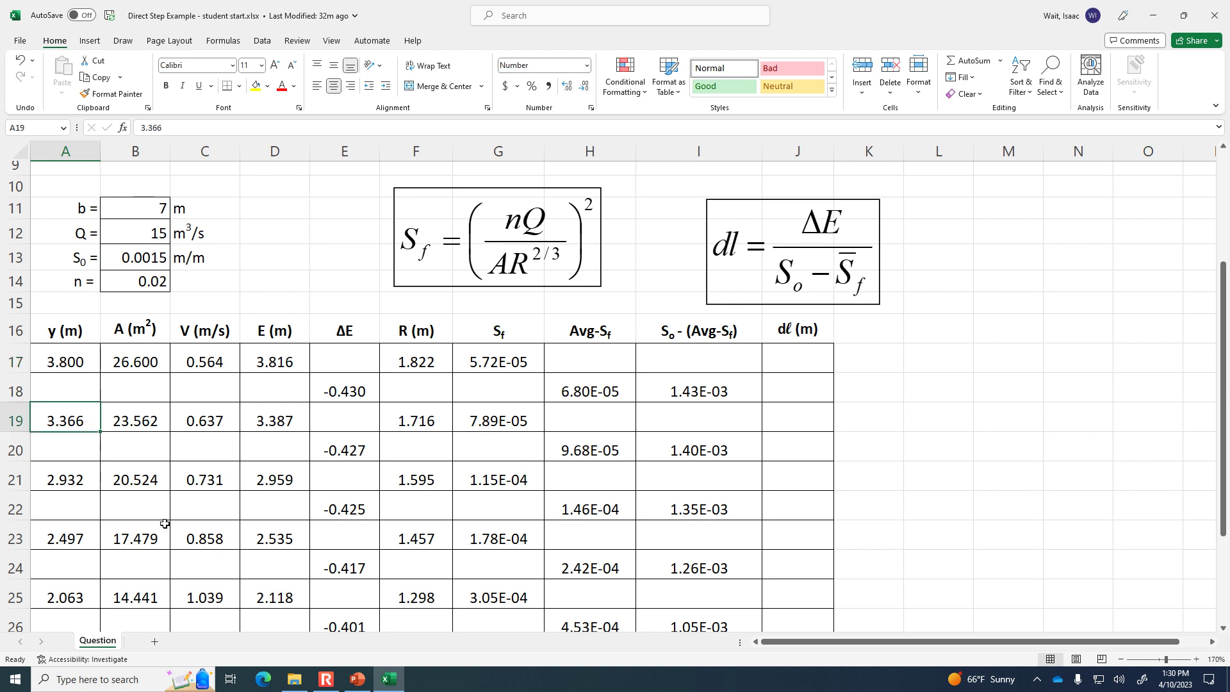
{"action": "left_click", "coordinate": [358, 679]}
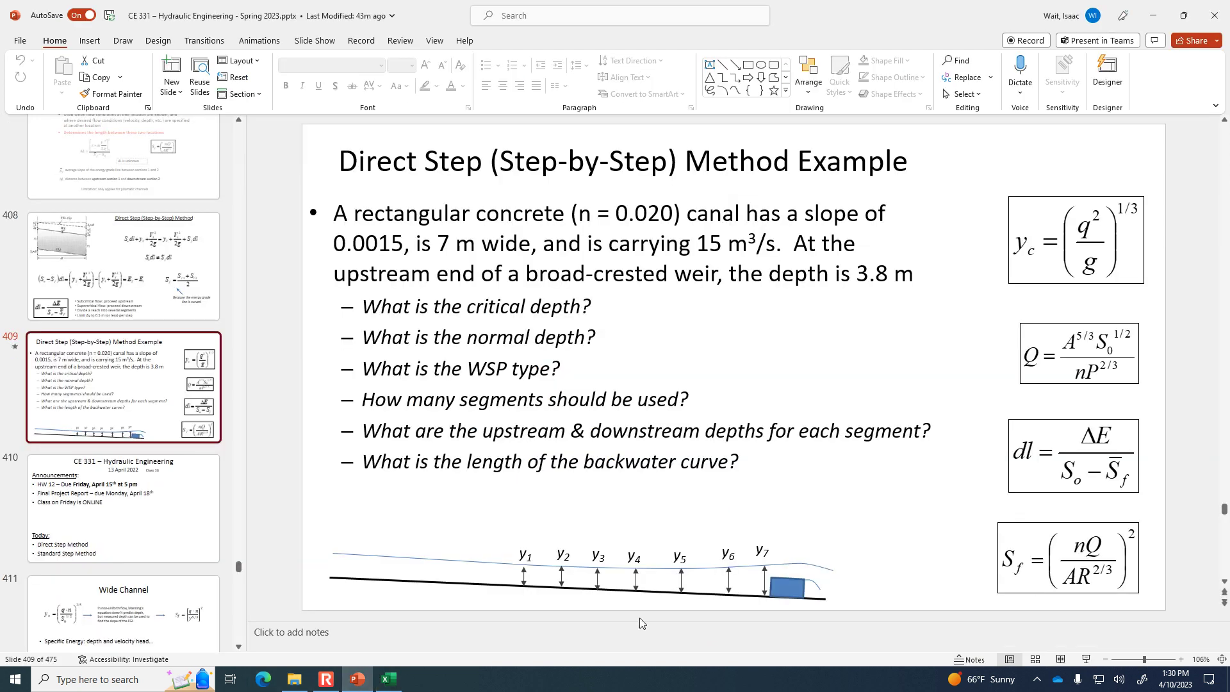
{"action": "left_click", "coordinate": [1087, 660]}
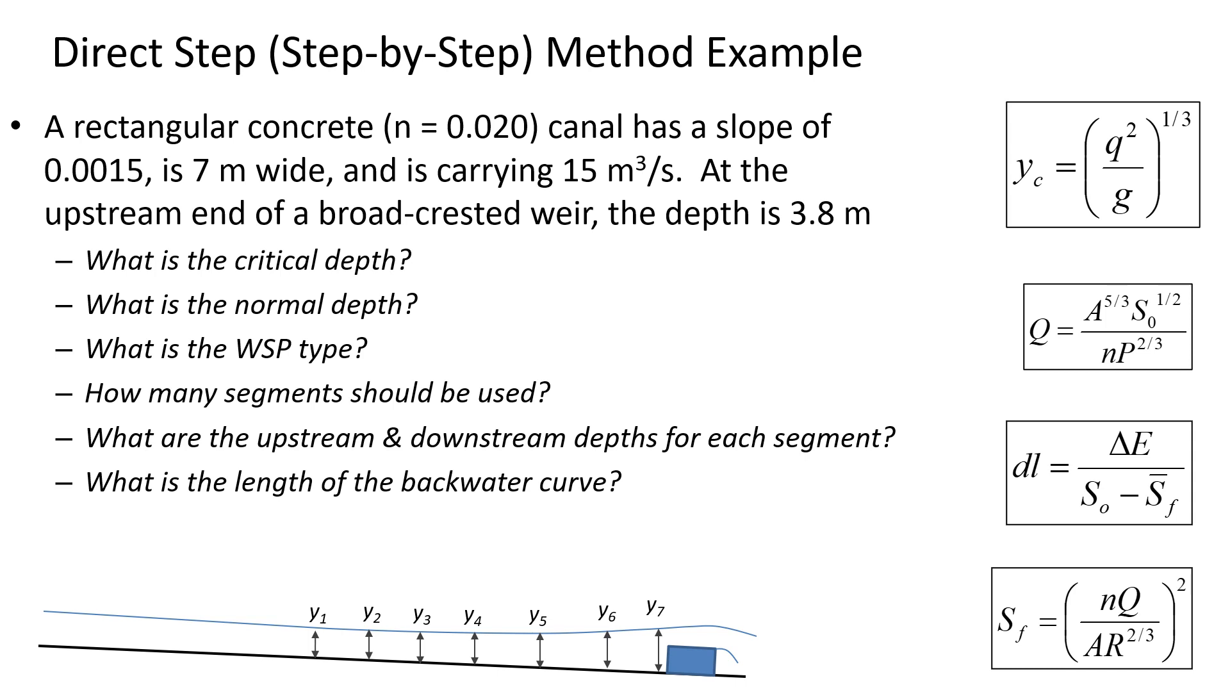
{"action": "key", "text": "Escape"}
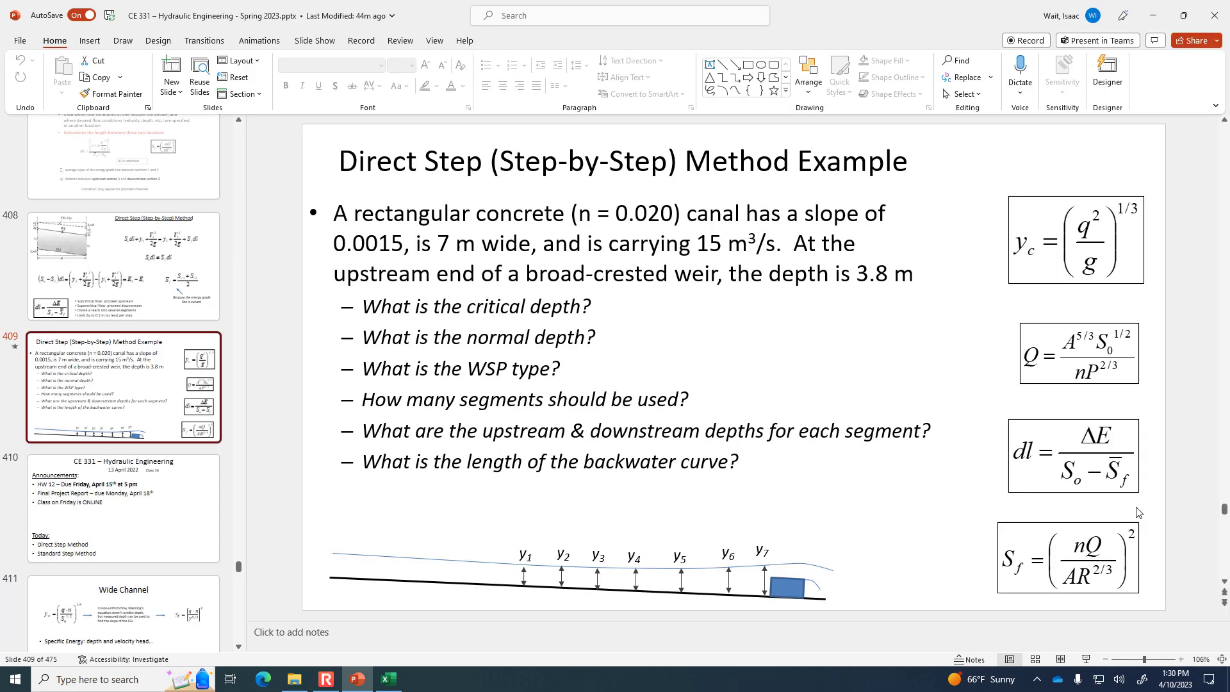
{"action": "left_click", "coordinate": [388, 678]}
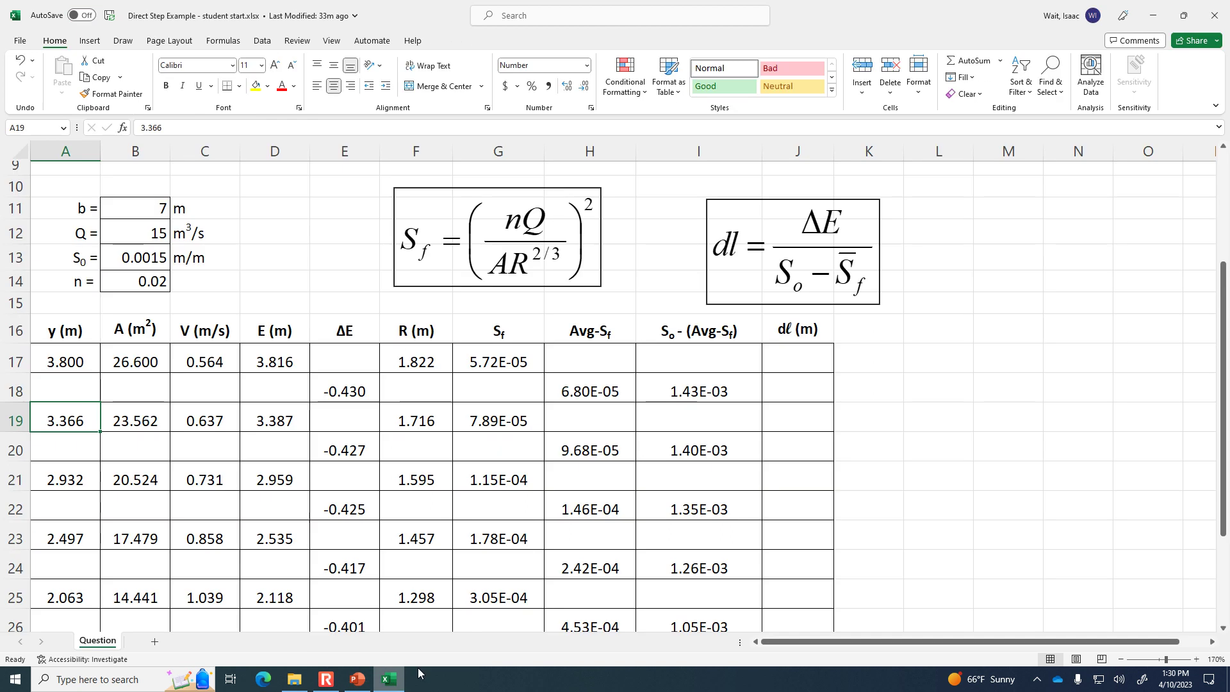
Enter the segment length formula =E18/I18 in J18 of the dℓ column
{"action": "left_click", "coordinate": [802, 390]}
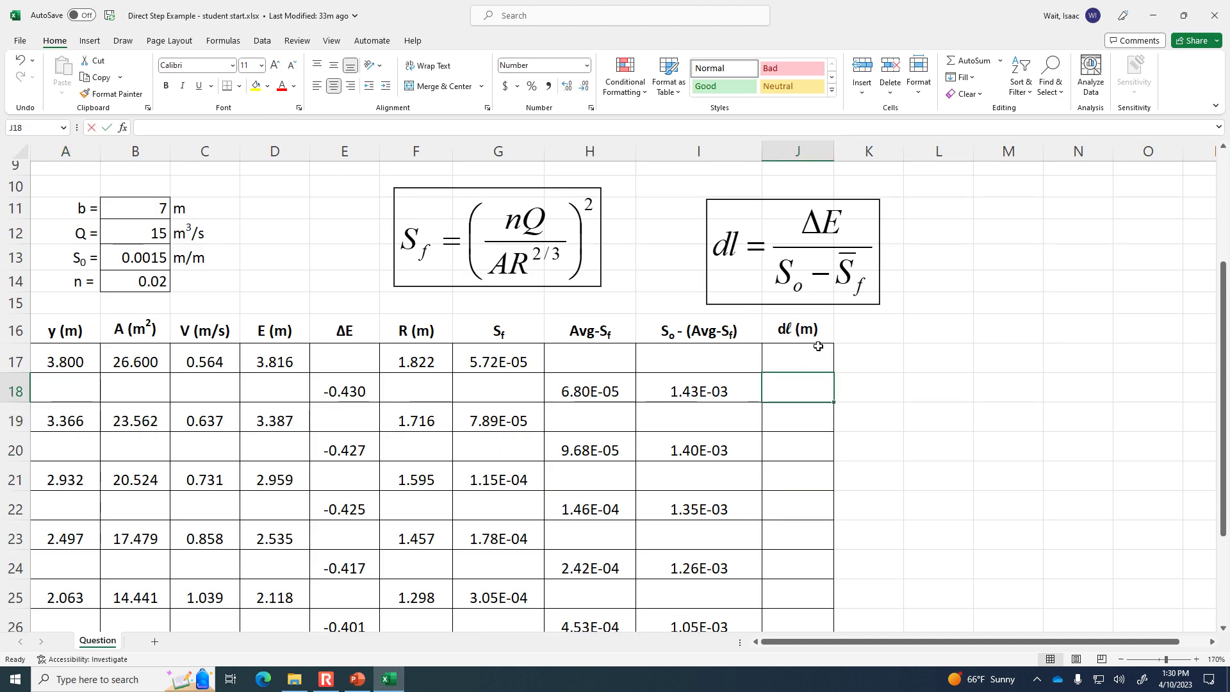
{"action": "type", "text": "="}
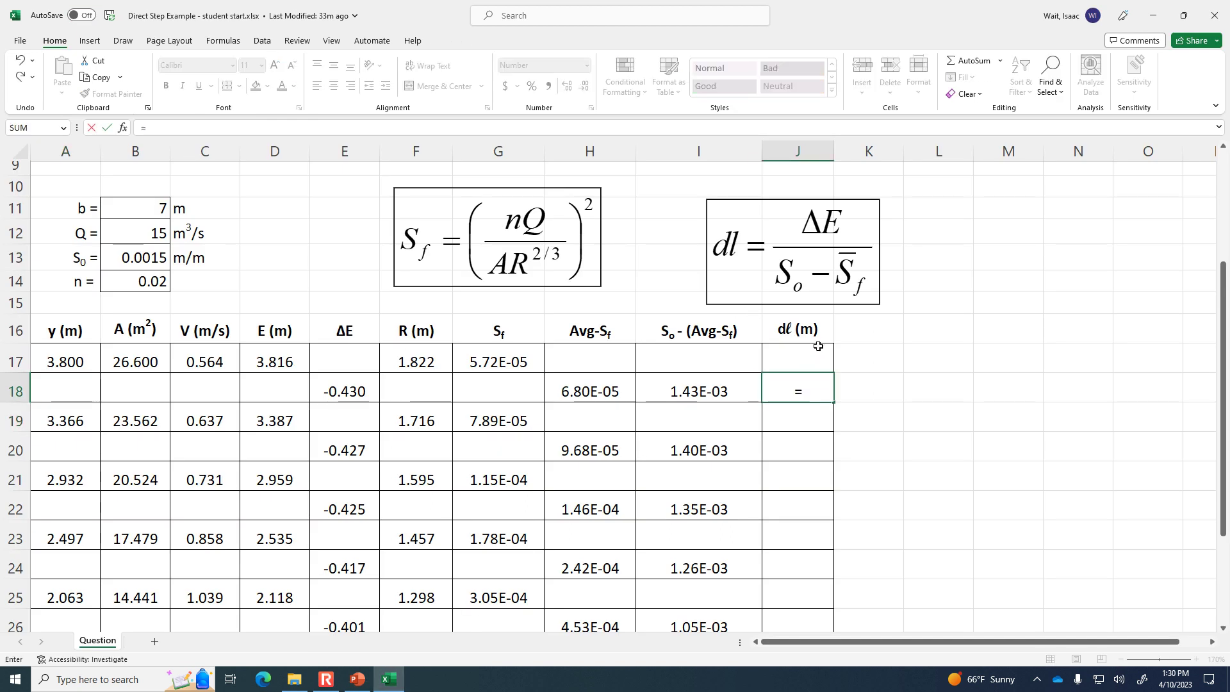
{"action": "left_click", "coordinate": [351, 394]}
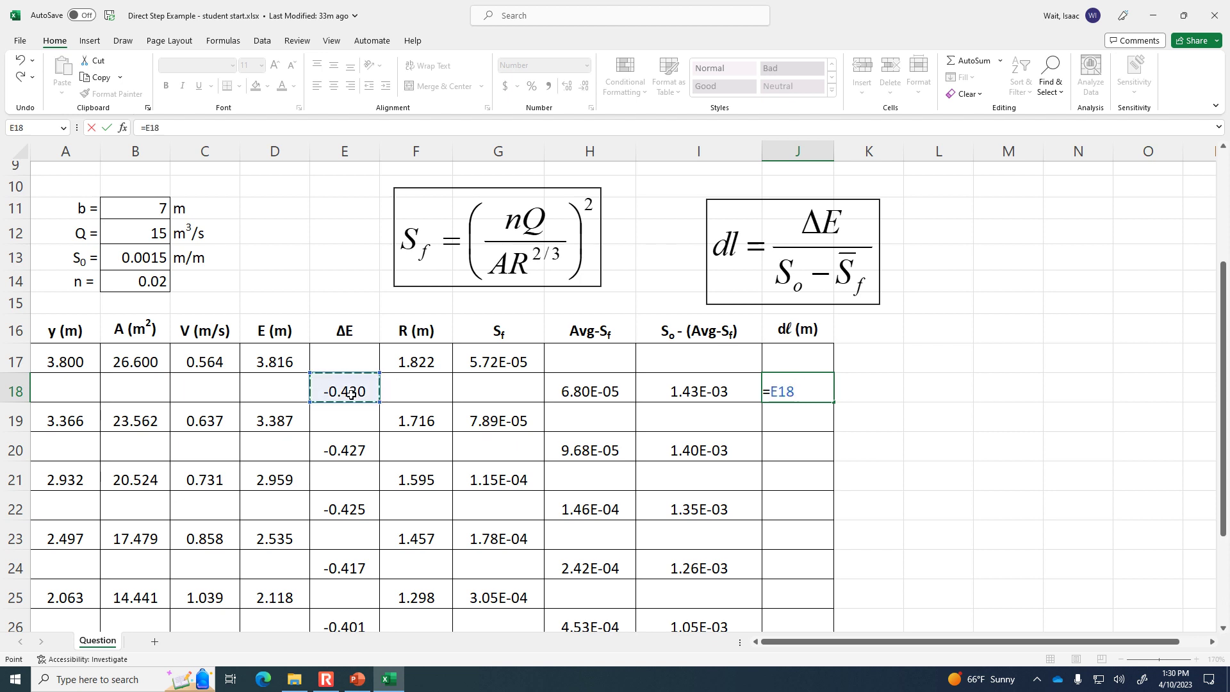
{"action": "type", "text": "/"}
{"action": "left_click", "coordinate": [676, 390]}
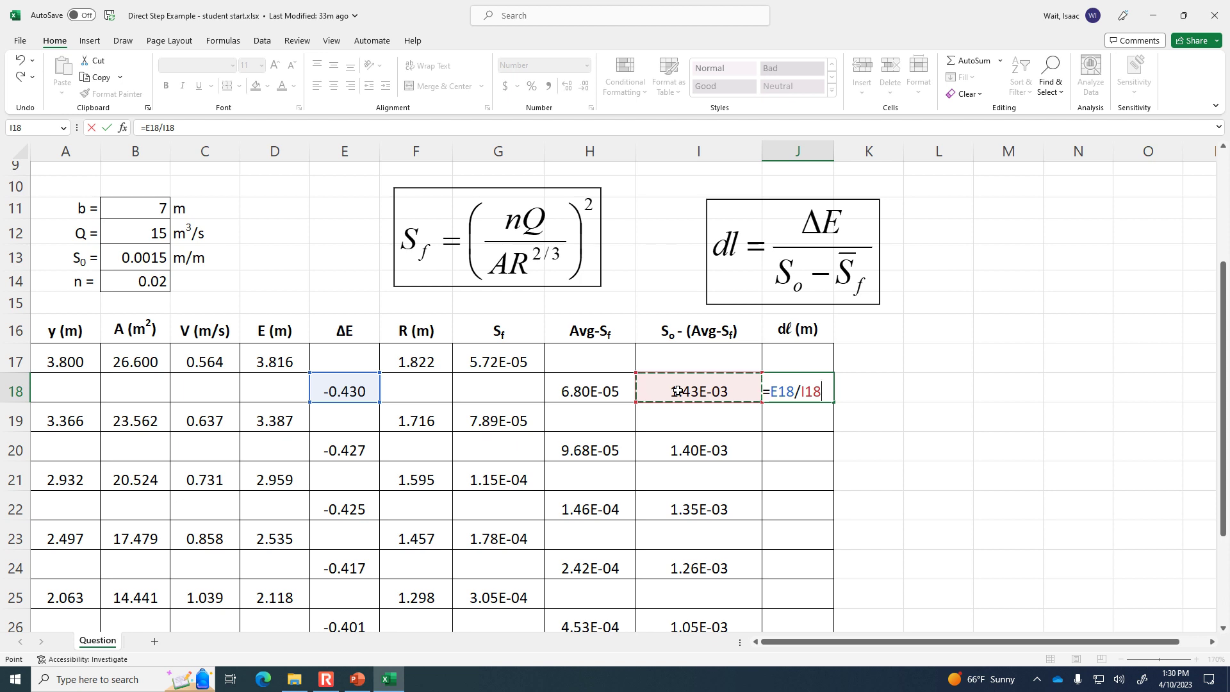
{"action": "key", "text": "Return"}
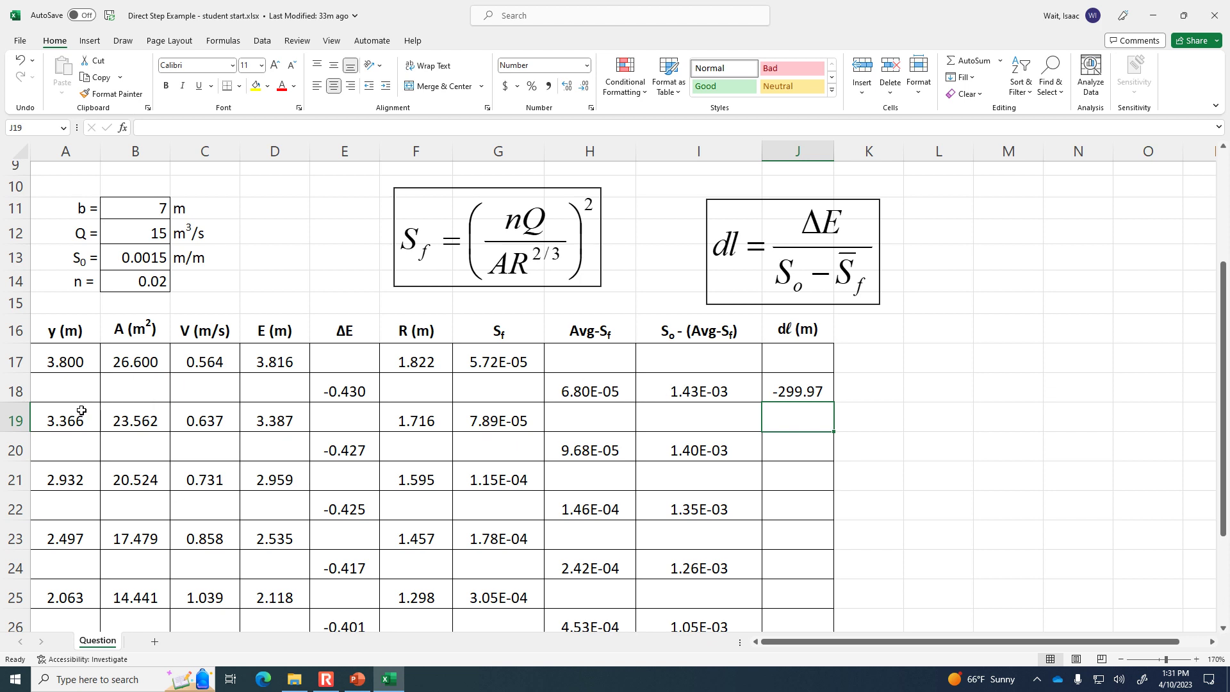
Fill the dℓ formula from J18 down through J28, and clear the in-between cells J19, J21, J23, J25 and J27
{"action": "left_click", "coordinate": [820, 392]}
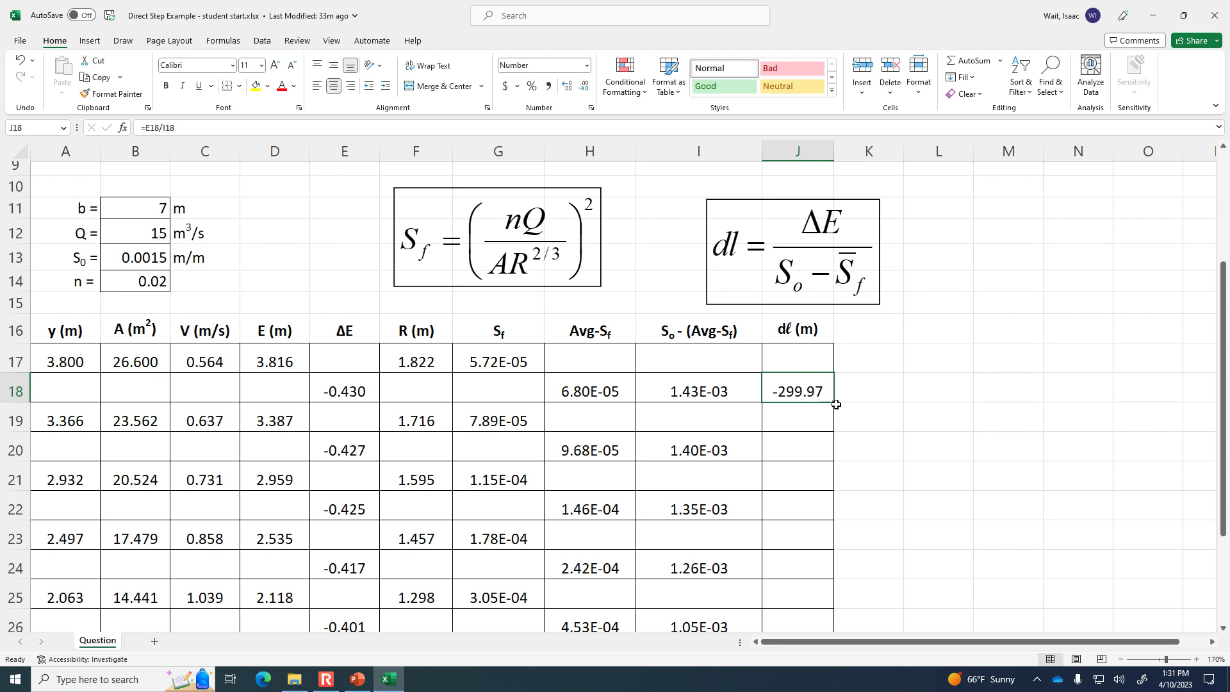
{"action": "left_click_drag", "start_coordinate": [833, 402], "coordinate": [820, 567]}
{"action": "left_click", "coordinate": [797, 288]}
{"action": "key", "text": "Delete"}
{"action": "left_click", "coordinate": [805, 360]}
{"action": "key", "text": "Delete"}
{"action": "left_click", "coordinate": [806, 410]}
{"action": "key", "text": "Delete"}
{"action": "left_click", "coordinate": [803, 467]}
{"action": "key", "text": "Delete"}
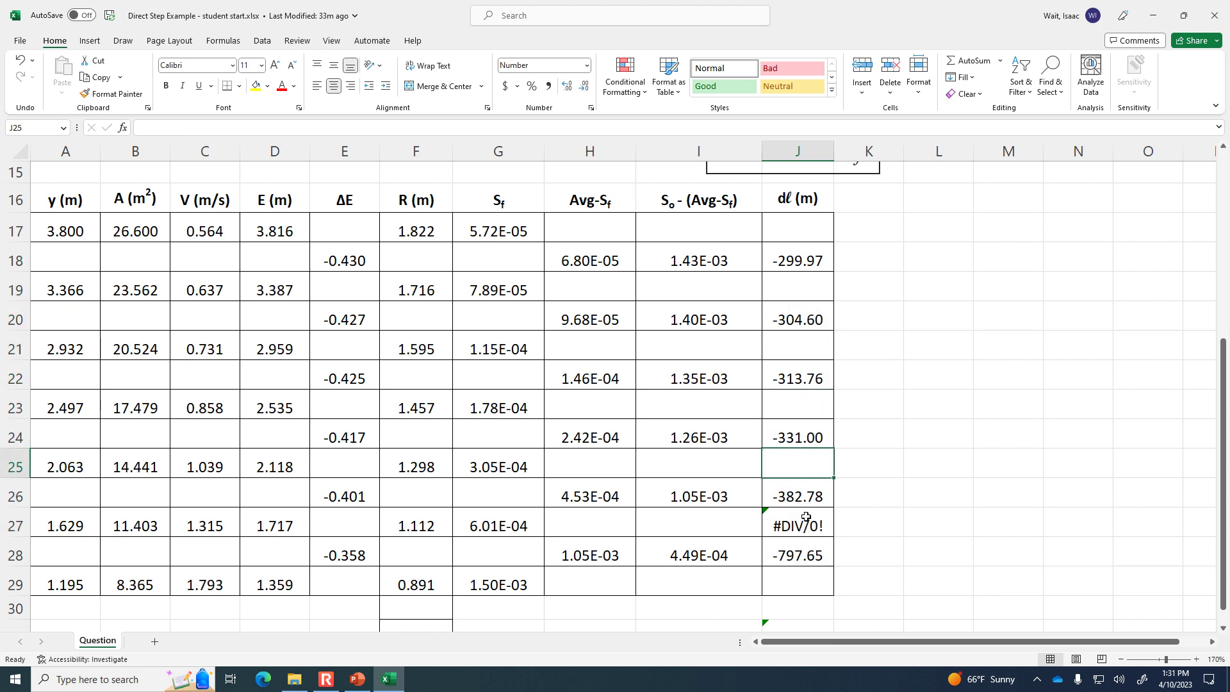
{"action": "left_click", "coordinate": [803, 526]}
{"action": "key", "text": "Delete"}
{"action": "left_click", "coordinate": [913, 531]}
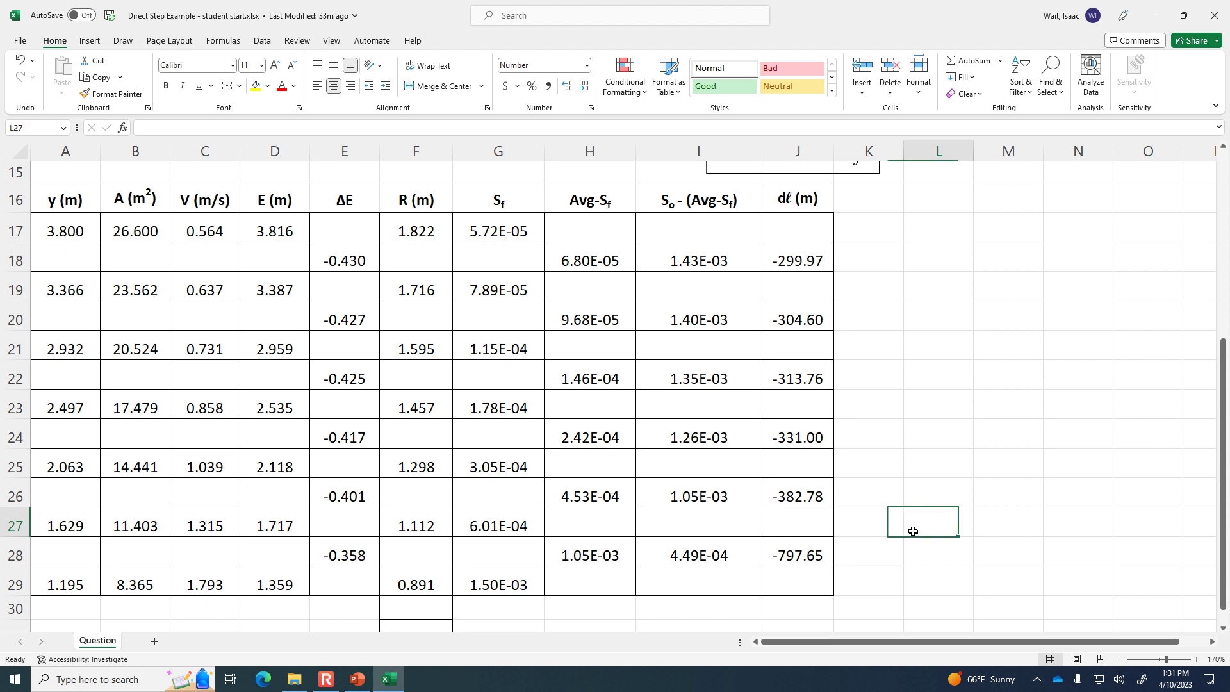
Check that the total in J31 sums the dℓ values in J18:J28, and display the total with one decimal place
{"action": "left_click", "coordinate": [1120, 659]}
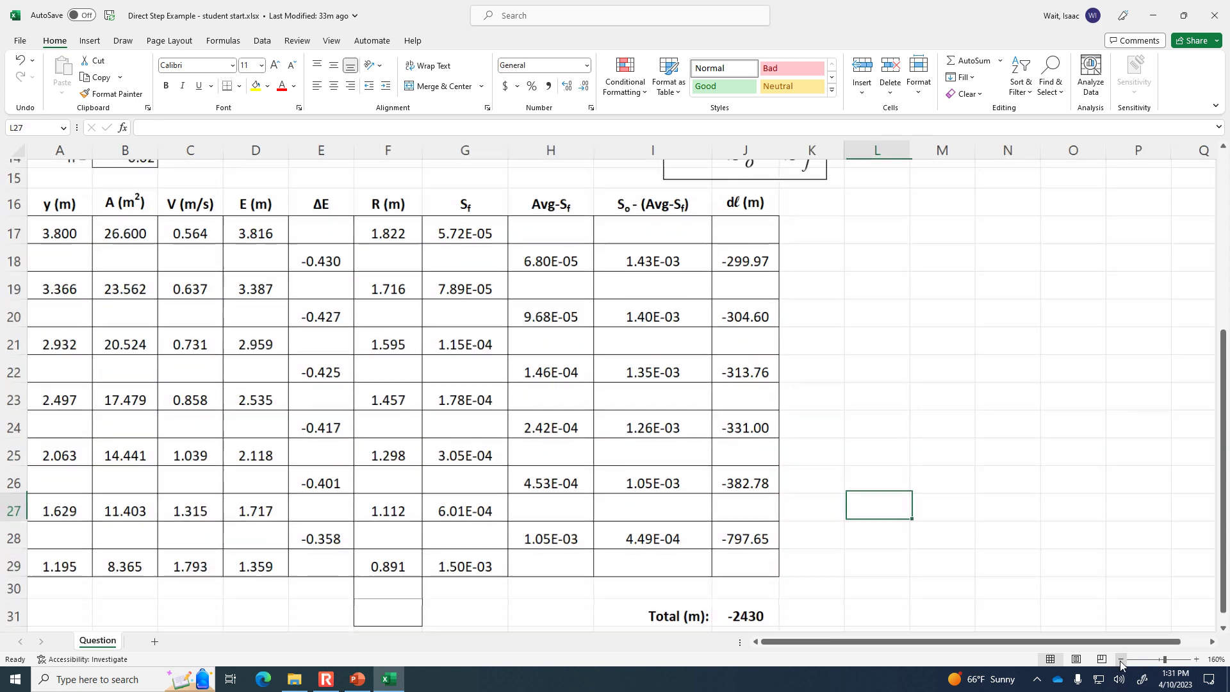
{"action": "left_click", "coordinate": [762, 622]}
{"action": "key", "text": "F2"}
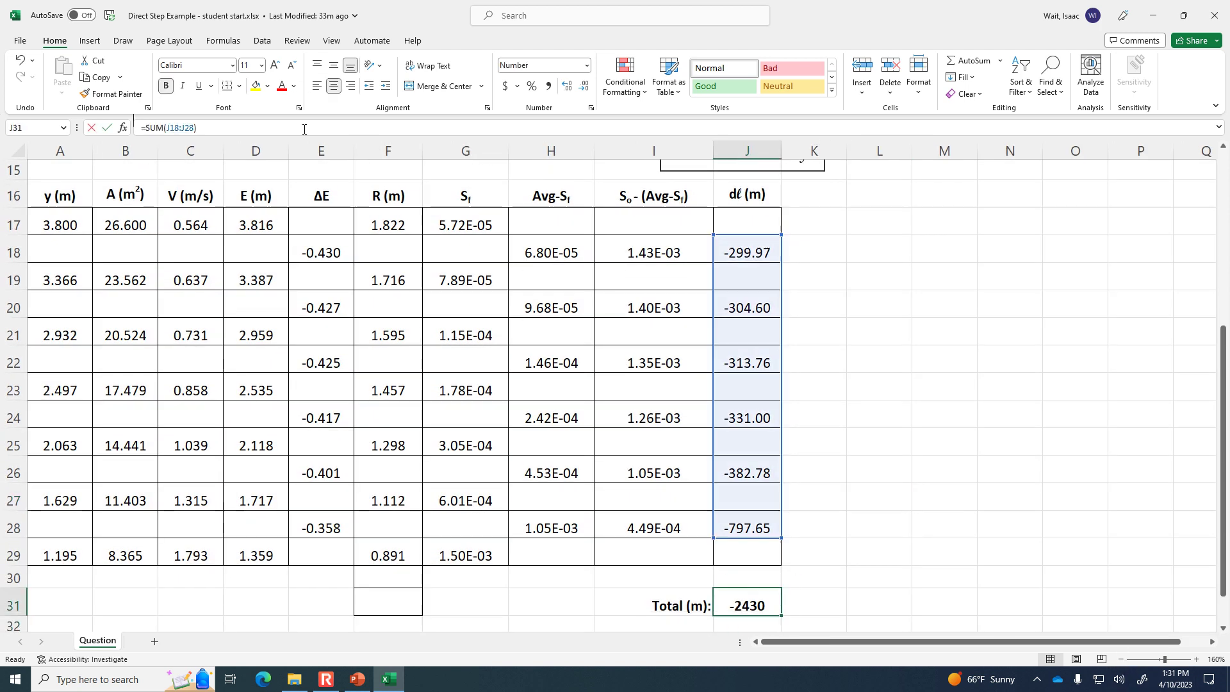
{"action": "key", "text": "Escape"}
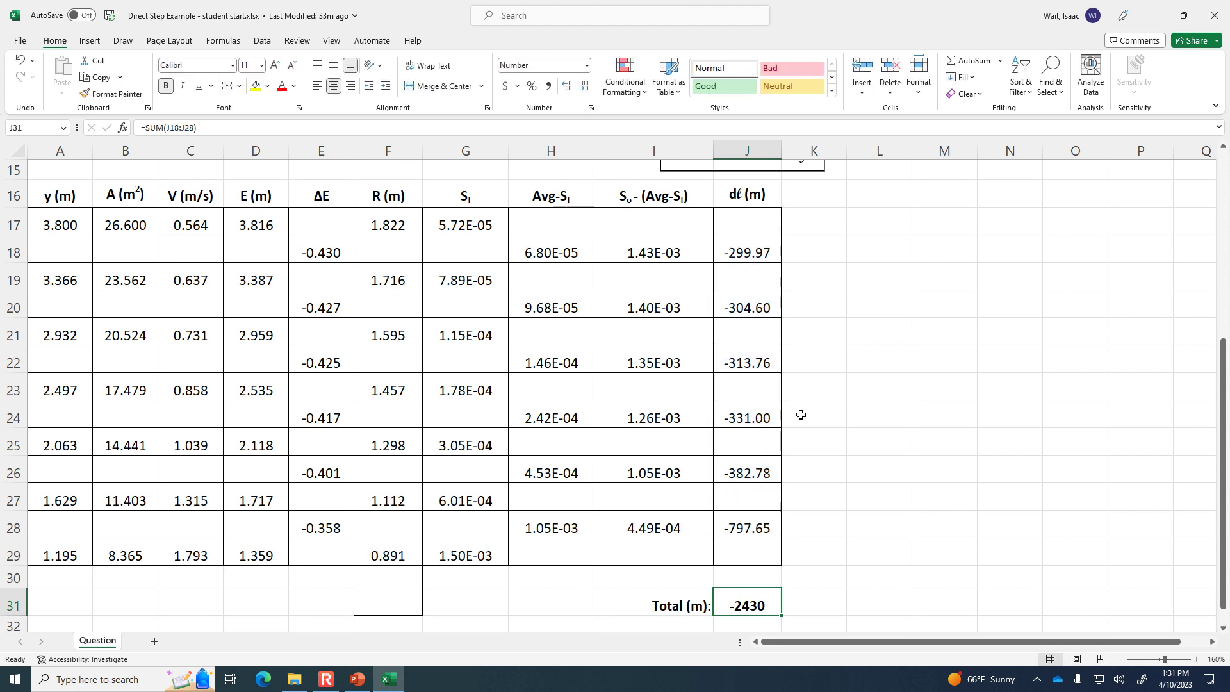
{"action": "left_click_drag", "start_coordinate": [744, 256], "coordinate": [753, 521]}
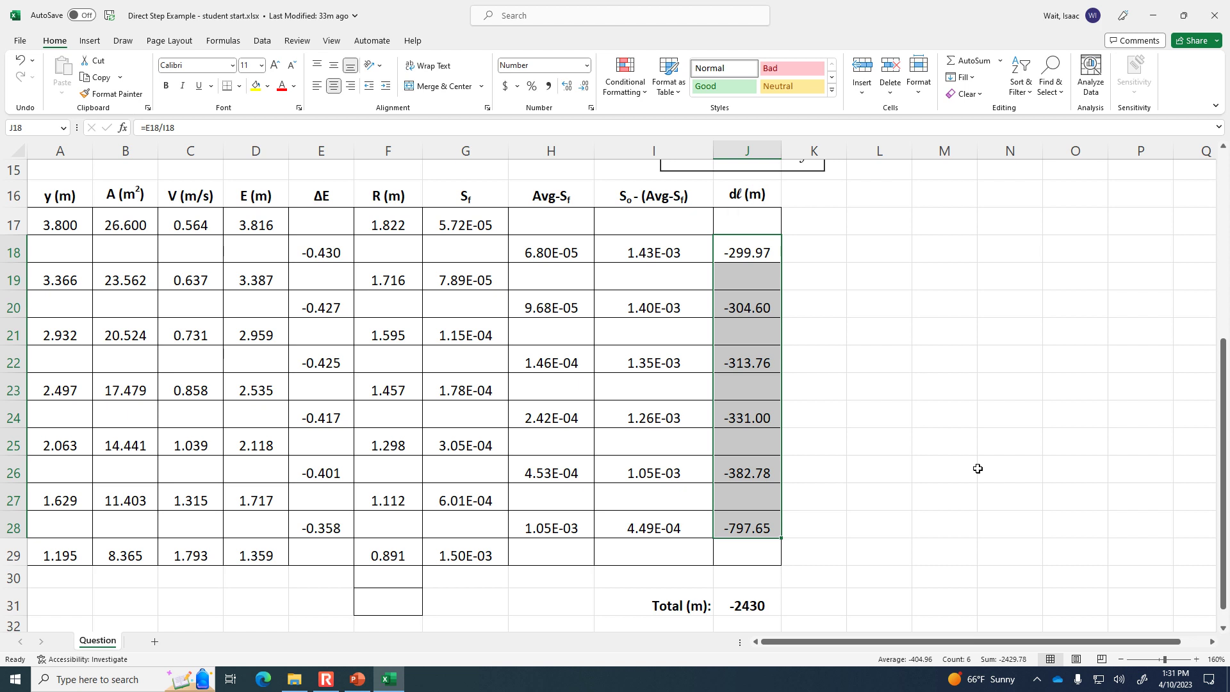
{"action": "left_click", "coordinate": [759, 602]}
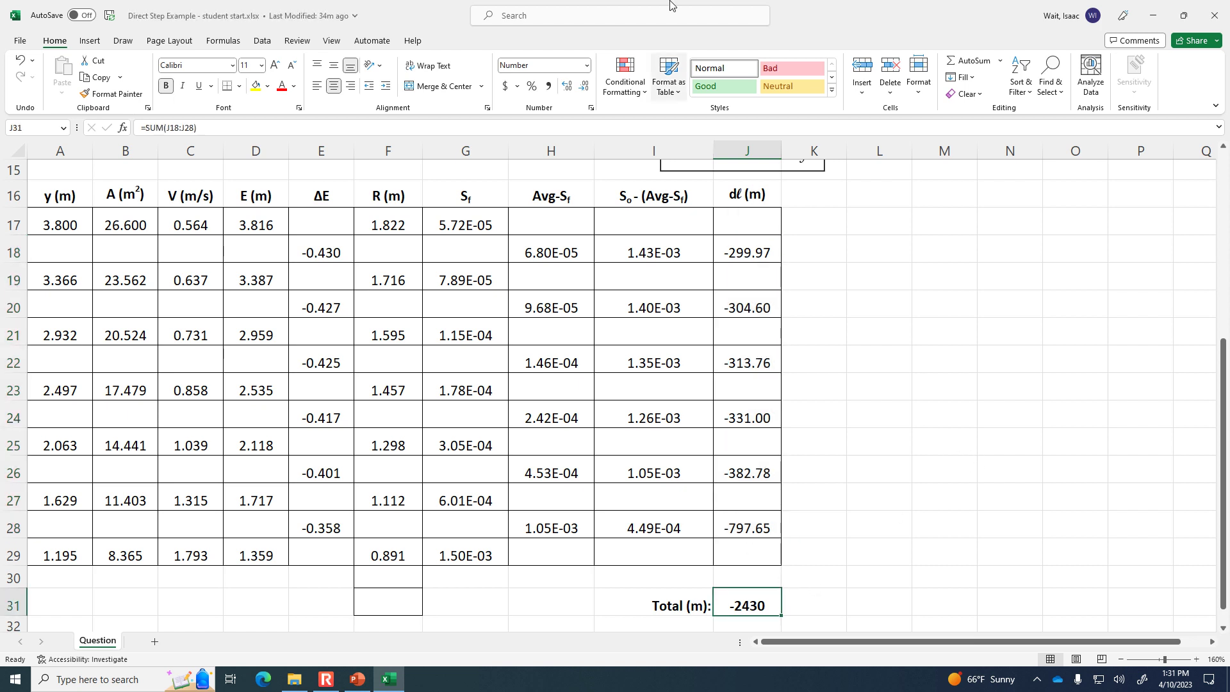
{"action": "left_click", "coordinate": [566, 89]}
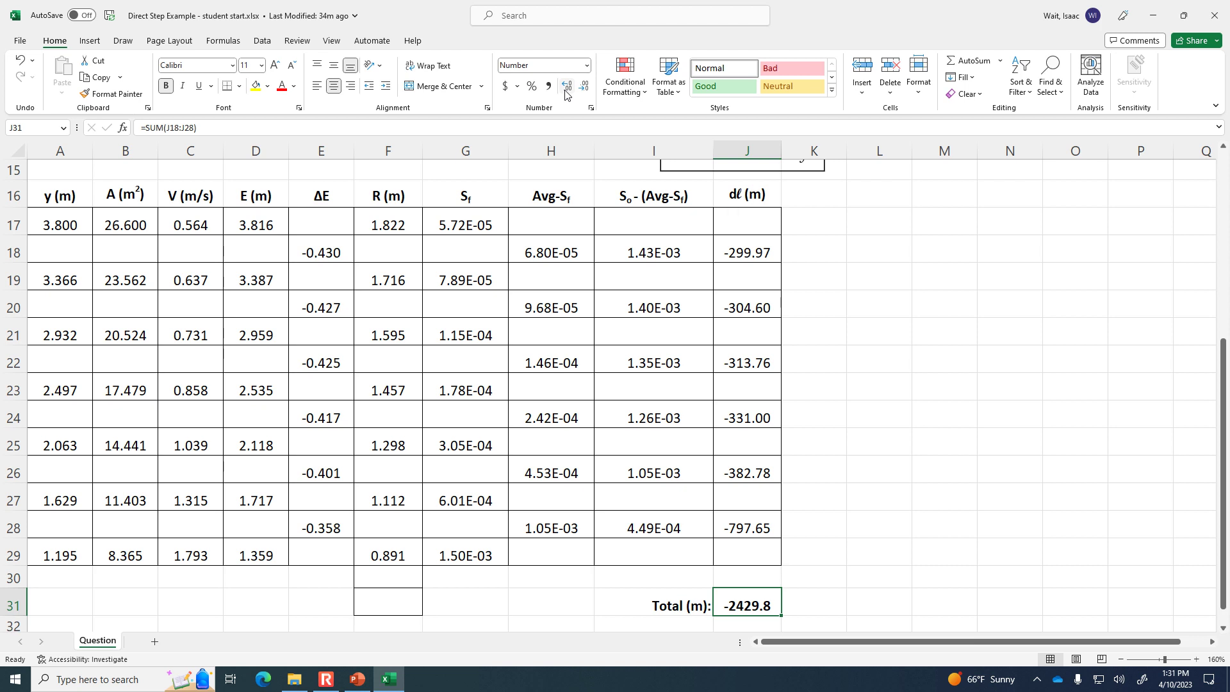
Select the final depth in A29, switch to PowerPoint, and show slide 383, Gradually Varied Flow Equation, cont., full screen
{"action": "left_click", "coordinate": [54, 554]}
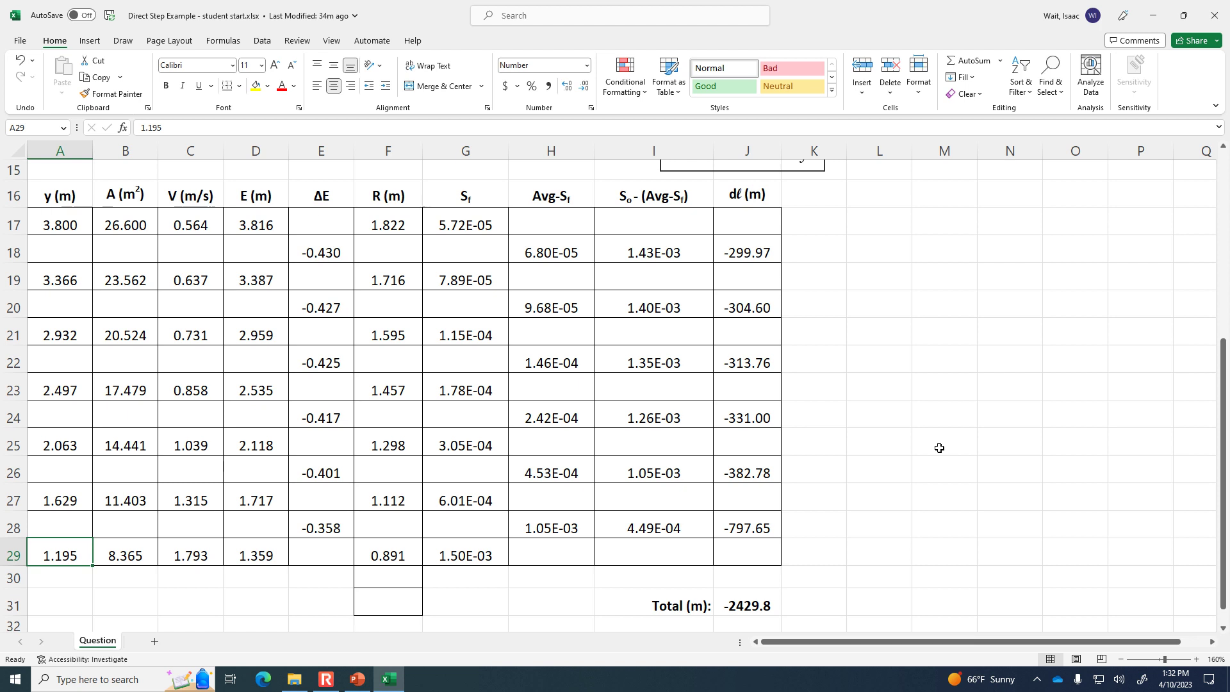
{"action": "left_click", "coordinate": [362, 674]}
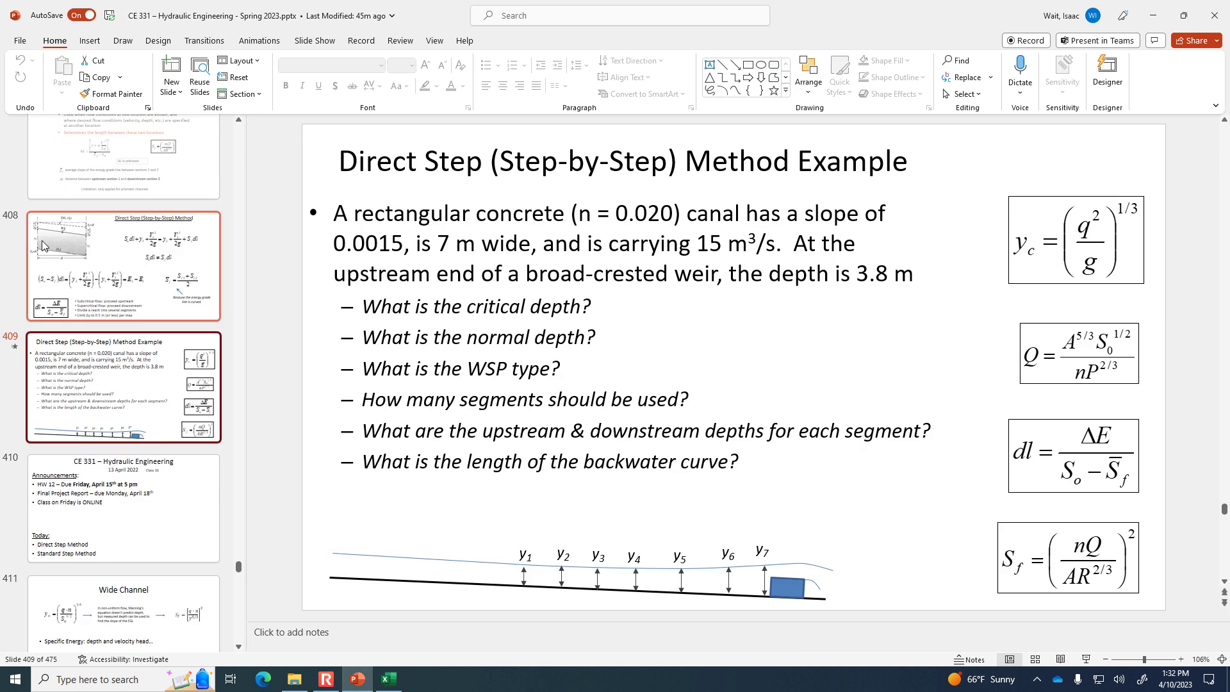
{"action": "scroll", "coordinate": [97, 249], "scroll_direction": "up", "scroll_amount": 5}
{"action": "scroll", "coordinate": [98, 248], "scroll_direction": "up", "scroll_amount": 15}
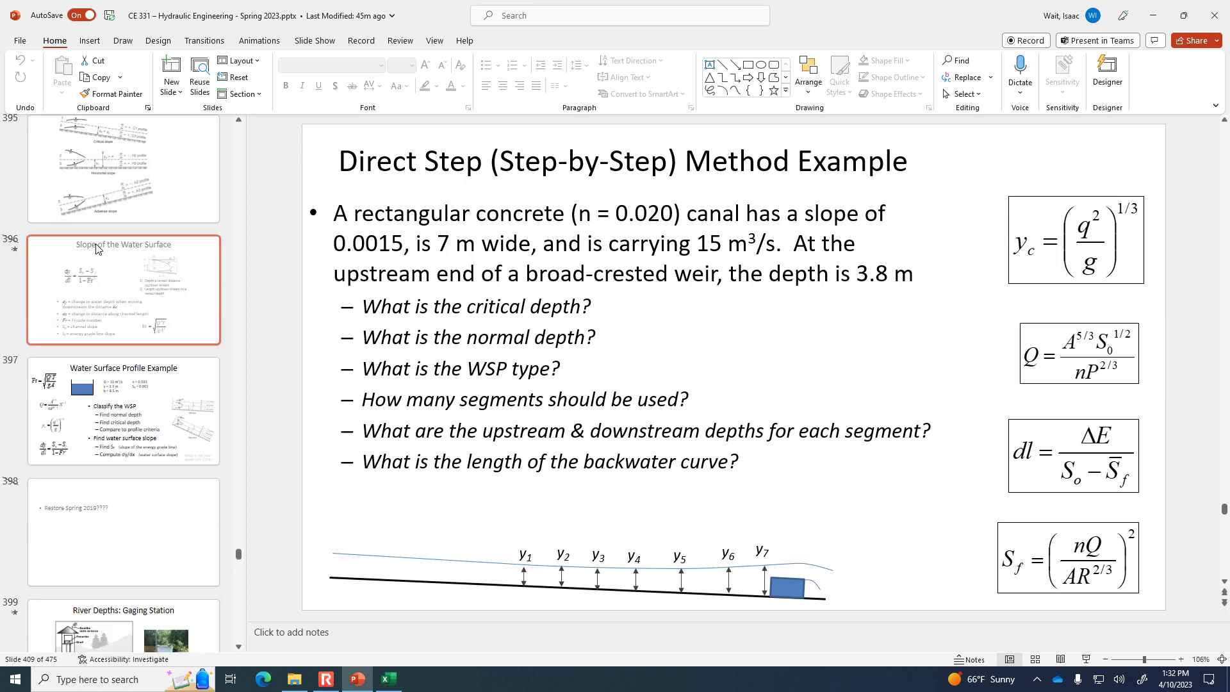
{"action": "scroll", "coordinate": [97, 249], "scroll_direction": "up", "scroll_amount": 7}
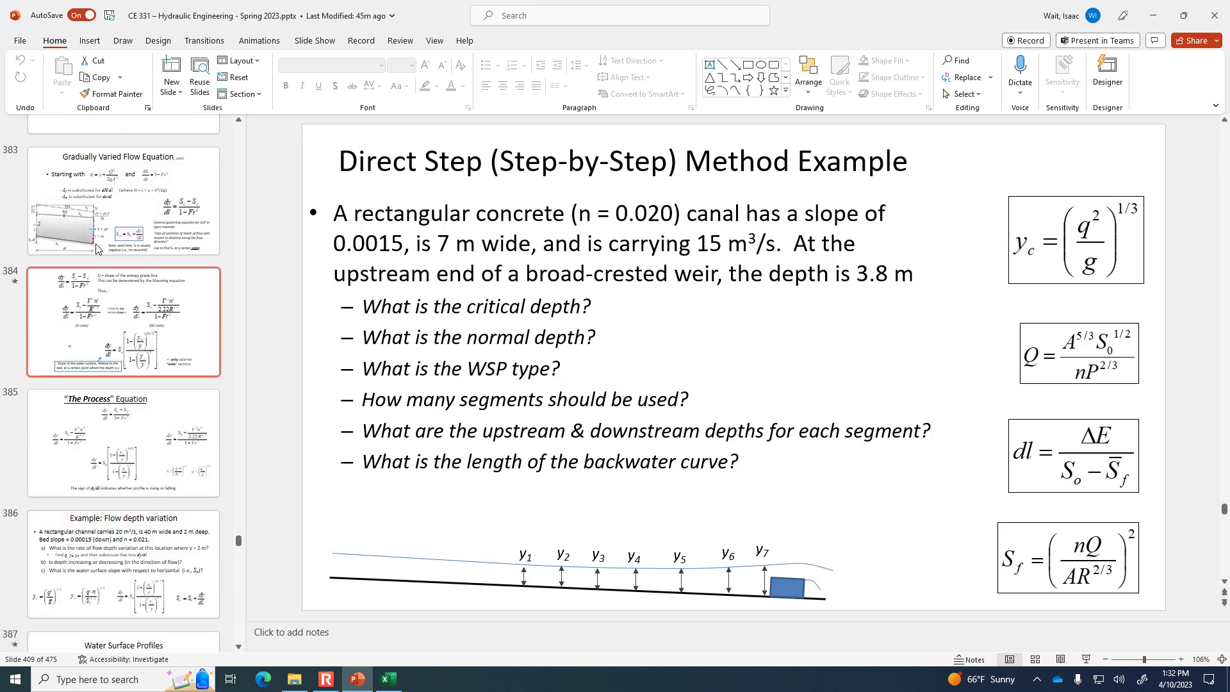
{"action": "scroll", "coordinate": [96, 256], "scroll_direction": "down", "scroll_amount": 2}
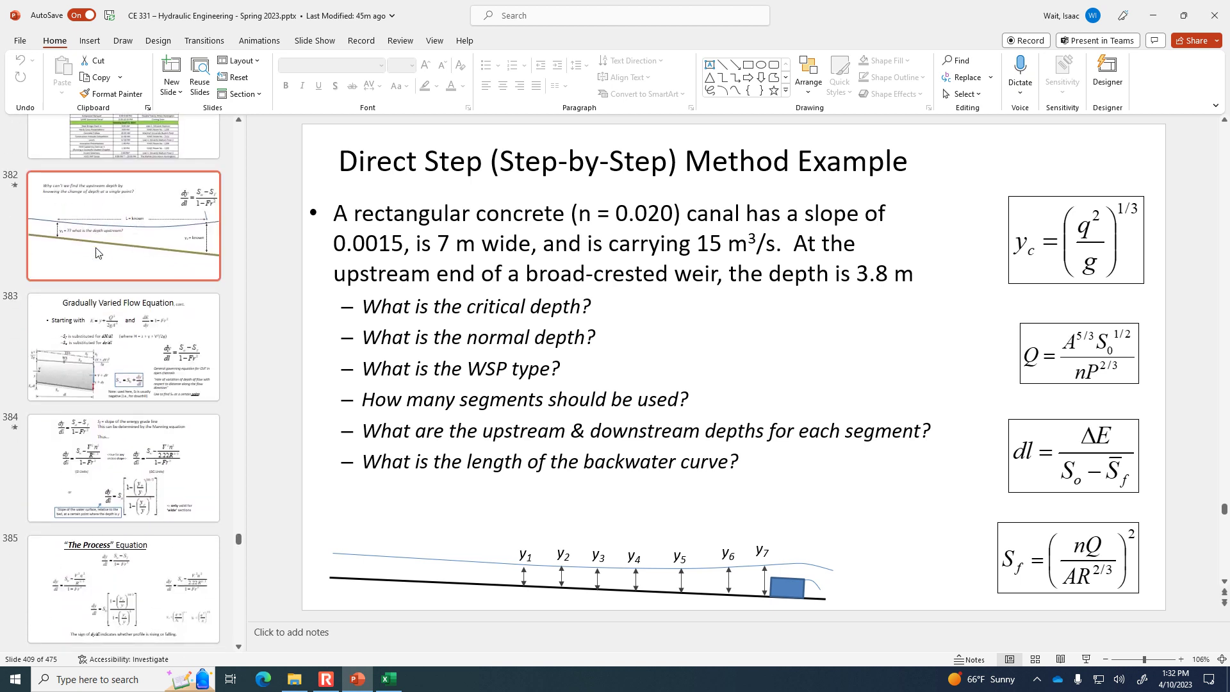
{"action": "left_click", "coordinate": [148, 322]}
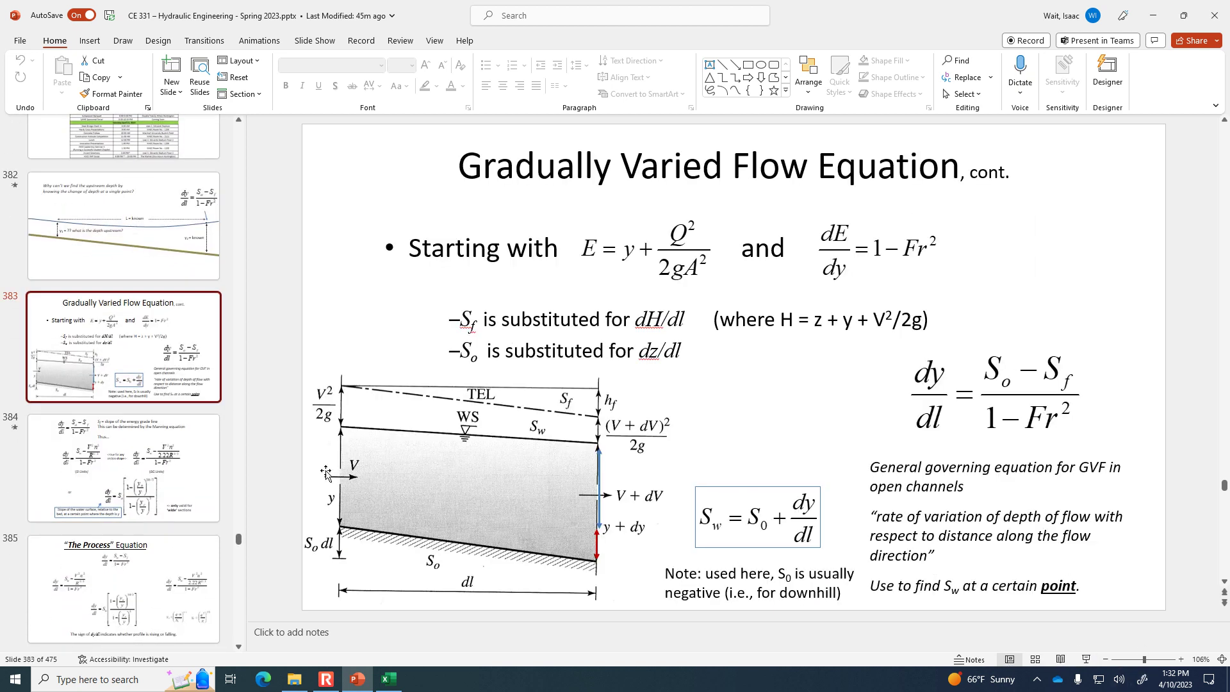
{"action": "left_click", "coordinate": [1086, 661]}
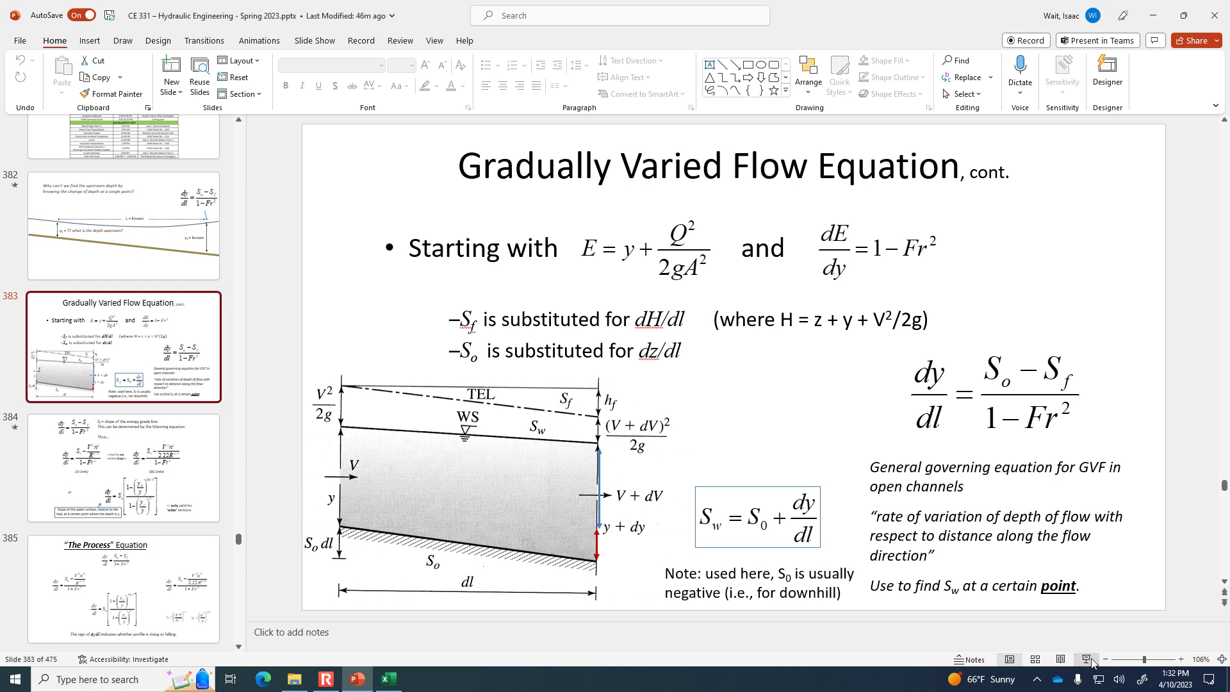